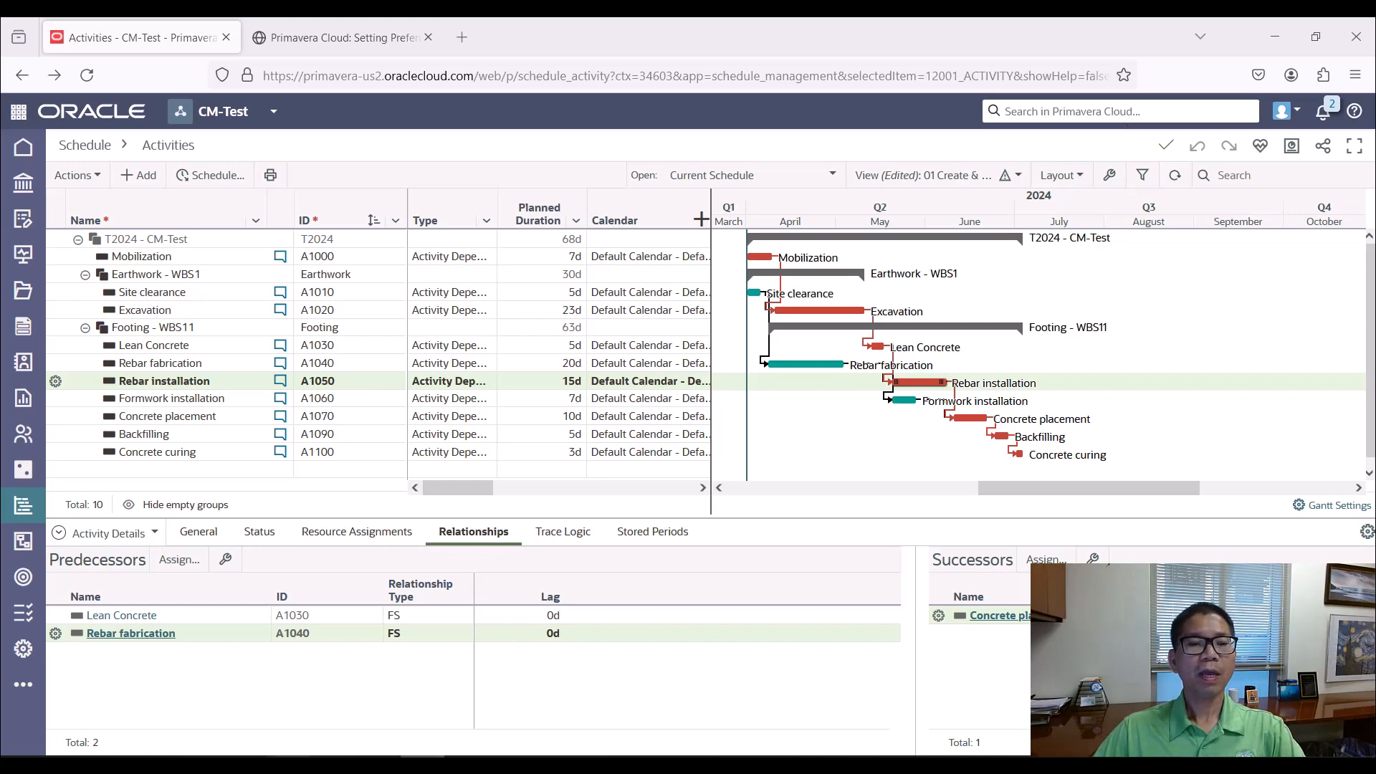
# Switch to the Word worksheet and review the Problem 1 activity table, including the Workers column
pyautogui.click(246, 764)
pyautogui.scroll(1, 1026, 228)
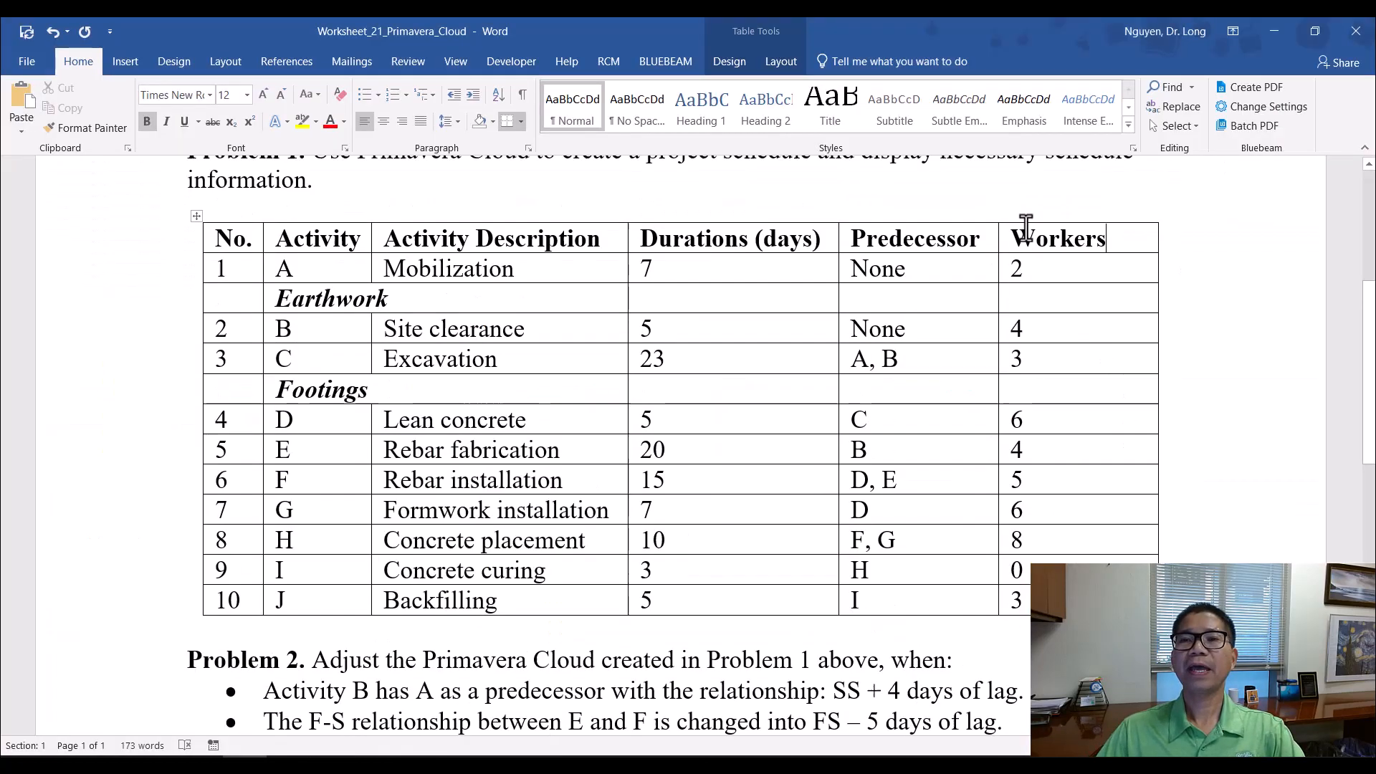
pyautogui.scroll(2, 1025, 230)
pyautogui.scroll(-1, 1080, 218)
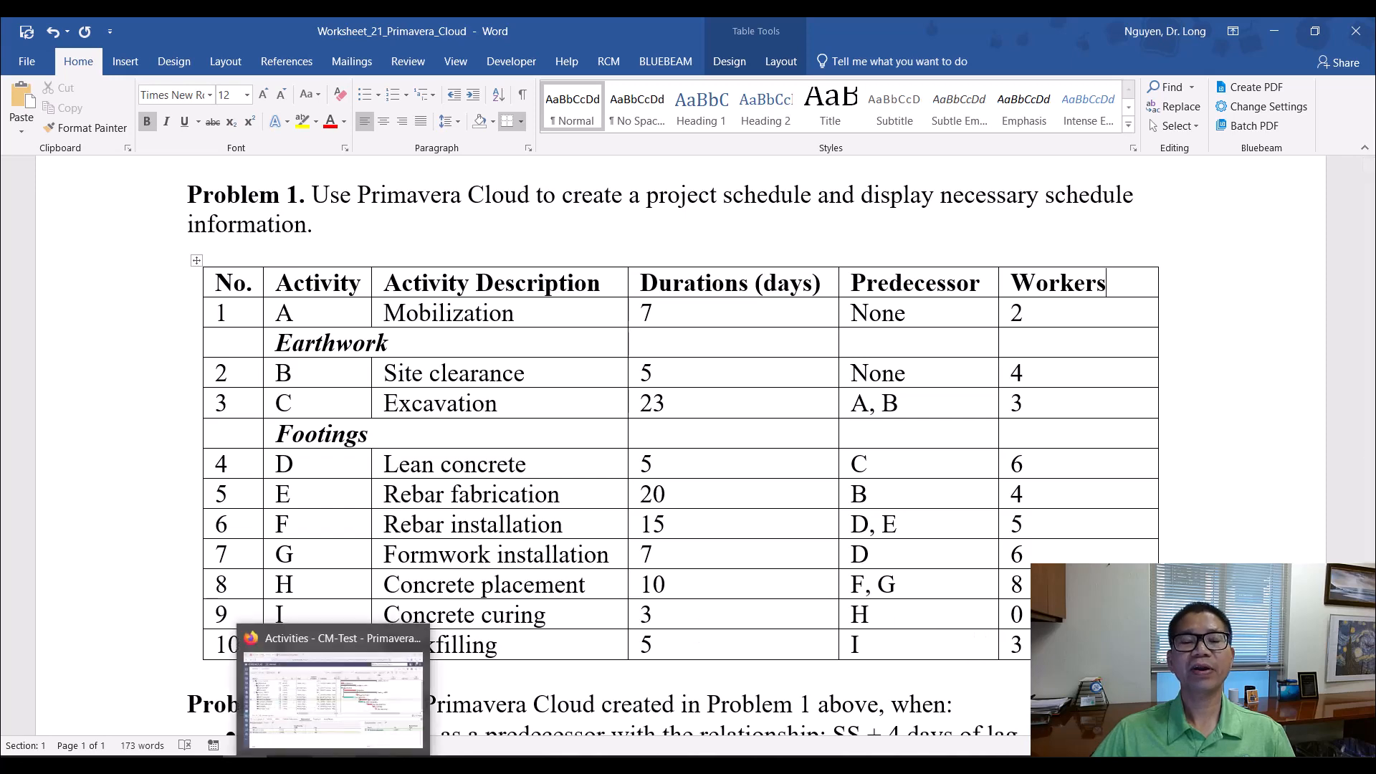
# Switch back to Primavera Cloud in the browser and open the CM-Test project's Resource List, leaving the Activities page
pyautogui.click(333, 764)
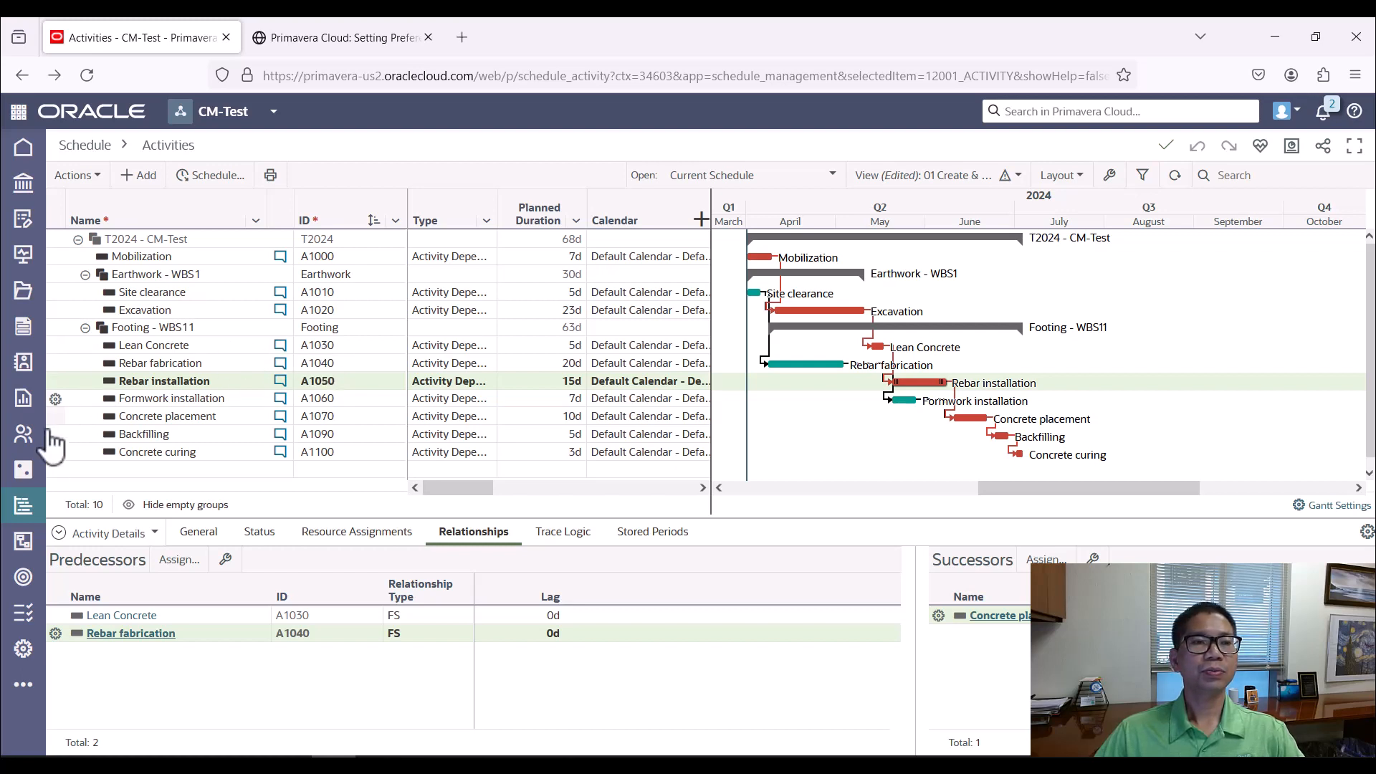
pyautogui.moveTo(24, 443)
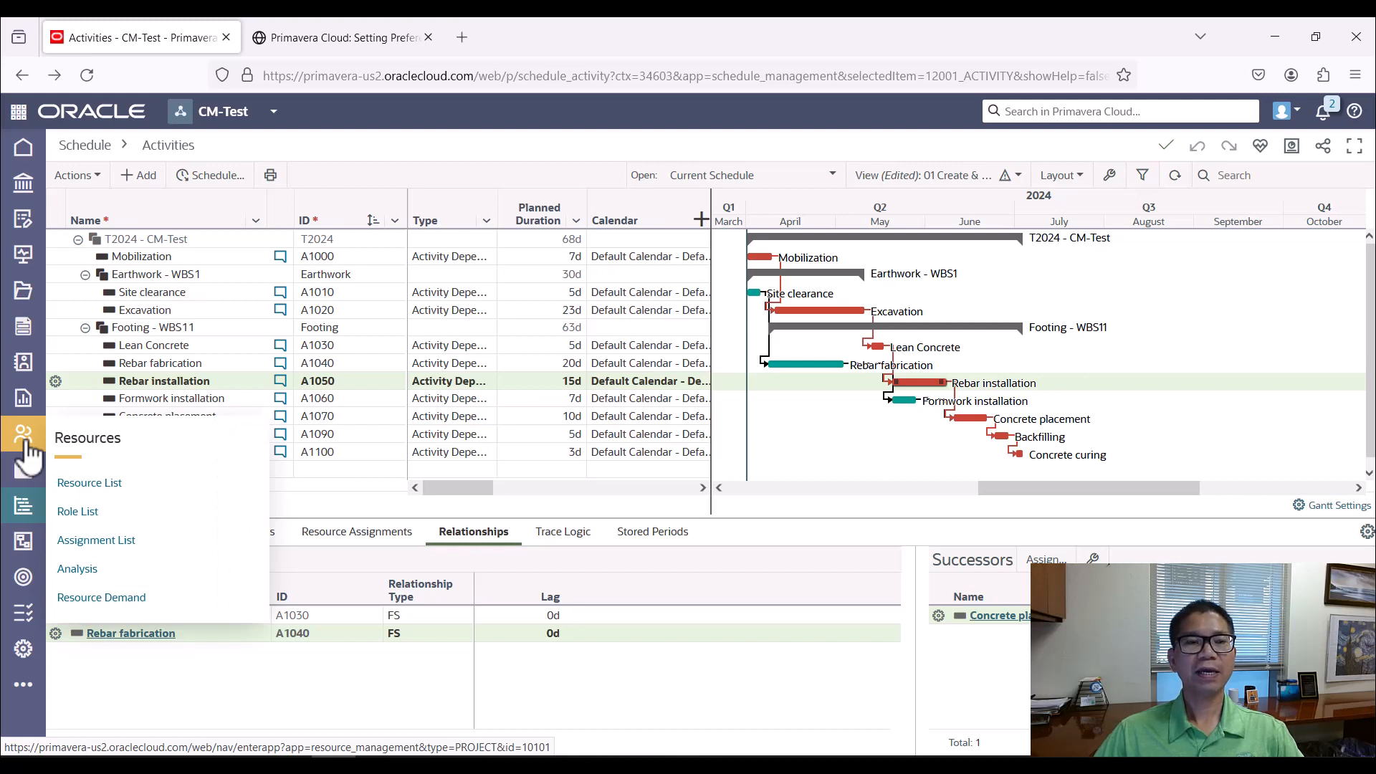
pyautogui.click(96, 484)
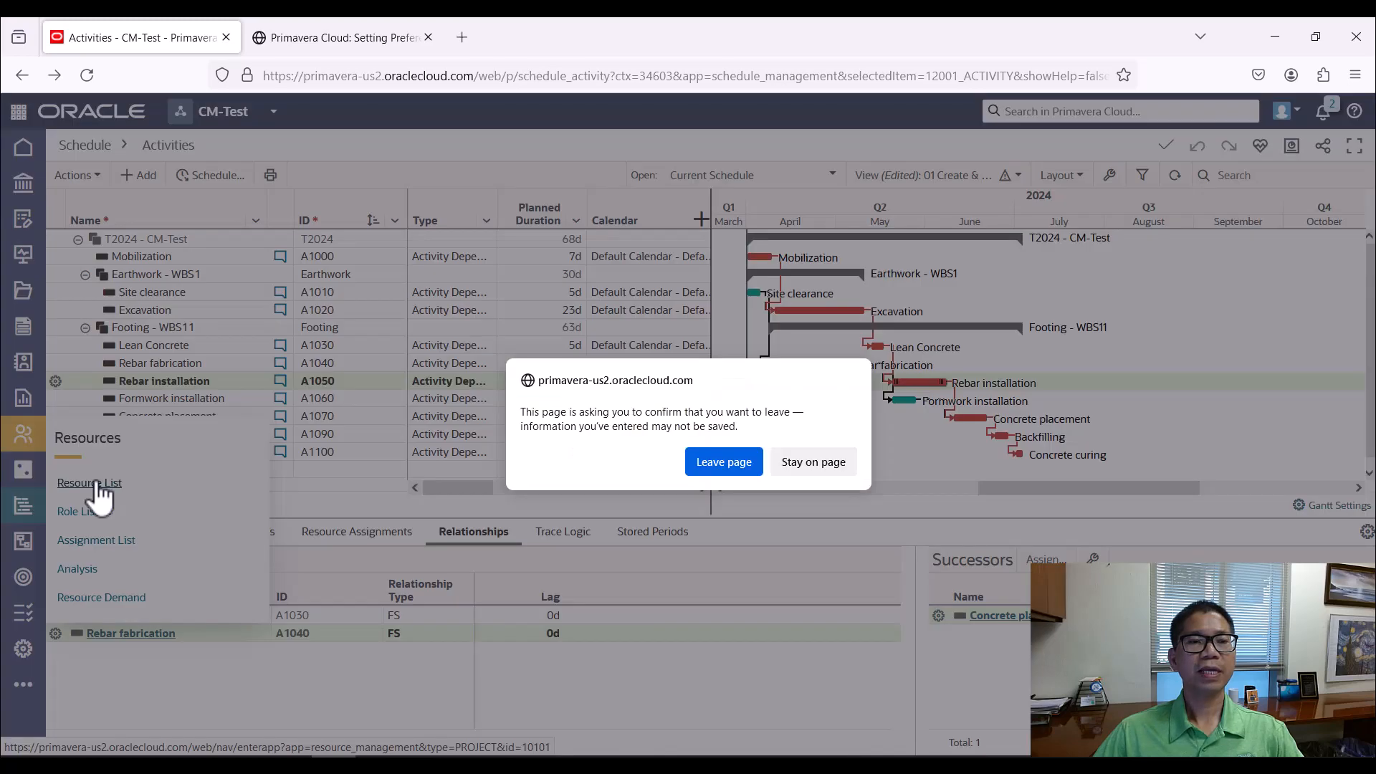
pyautogui.click(722, 465)
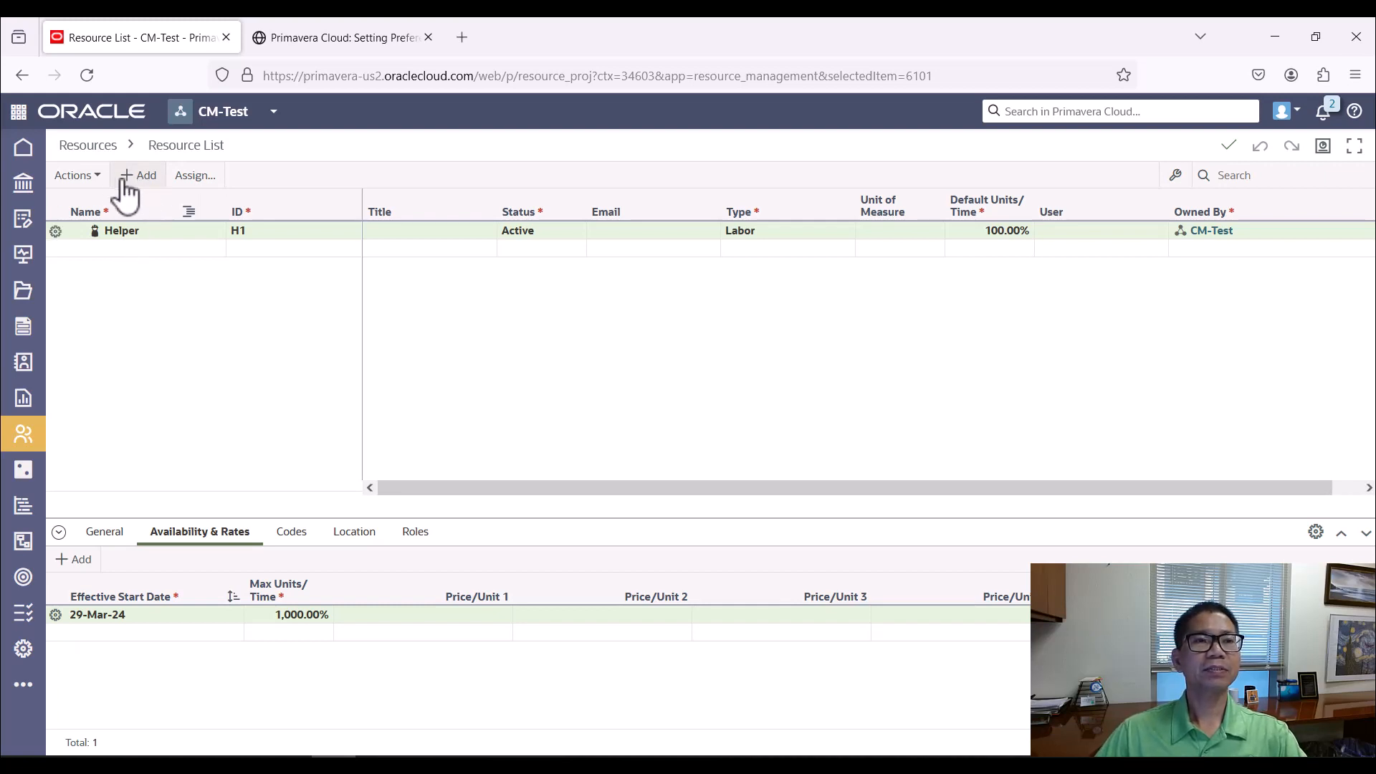
# Add a new resource named Worker with the ID W1 to the Resource List
pyautogui.click(89, 178)
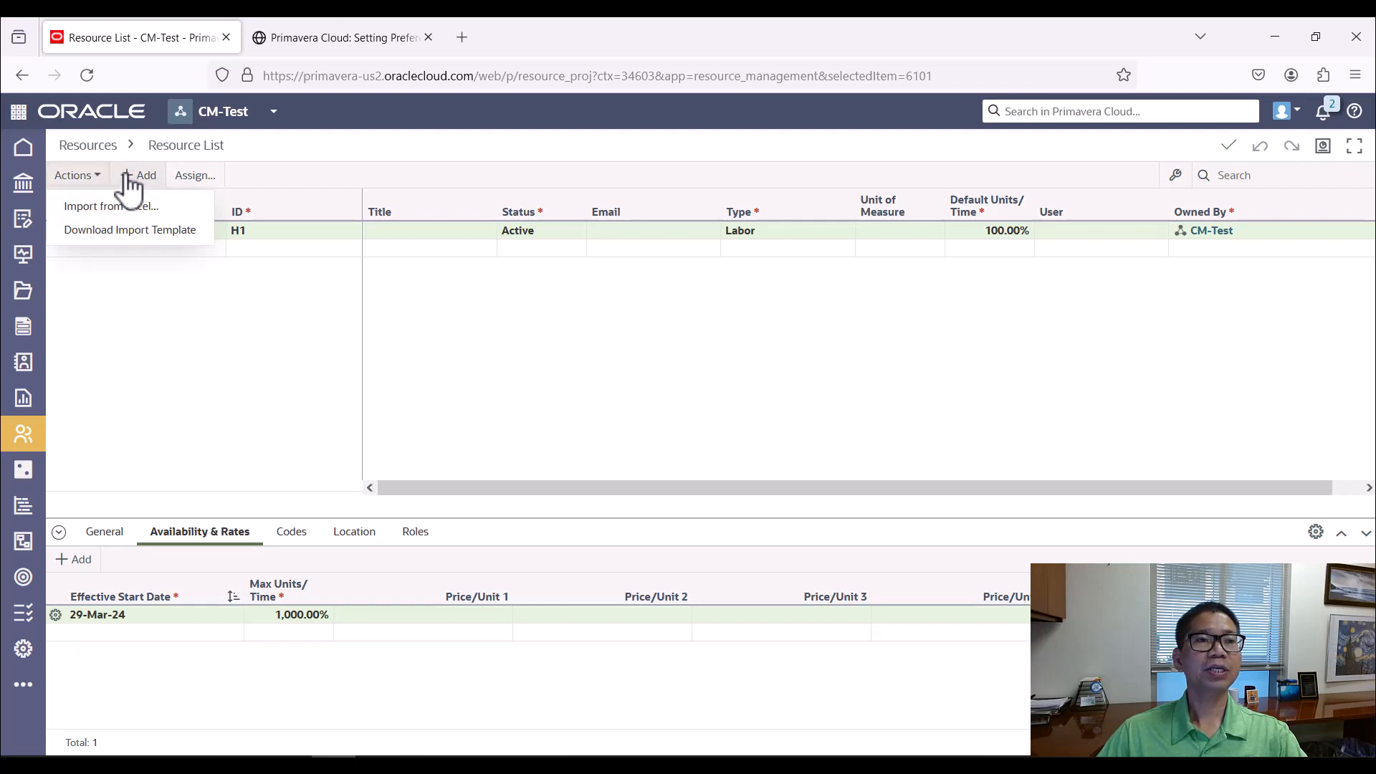
pyautogui.click(312, 175)
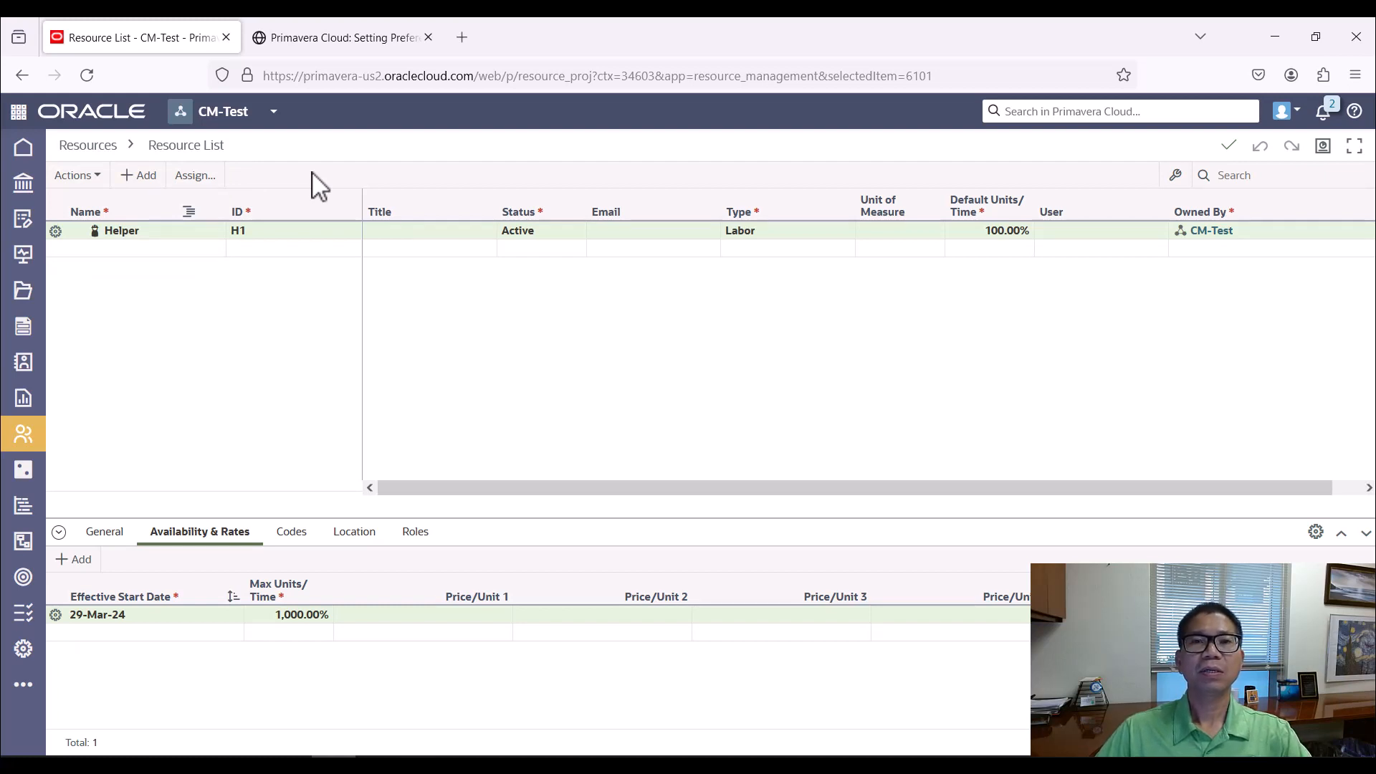
pyautogui.click(144, 187)
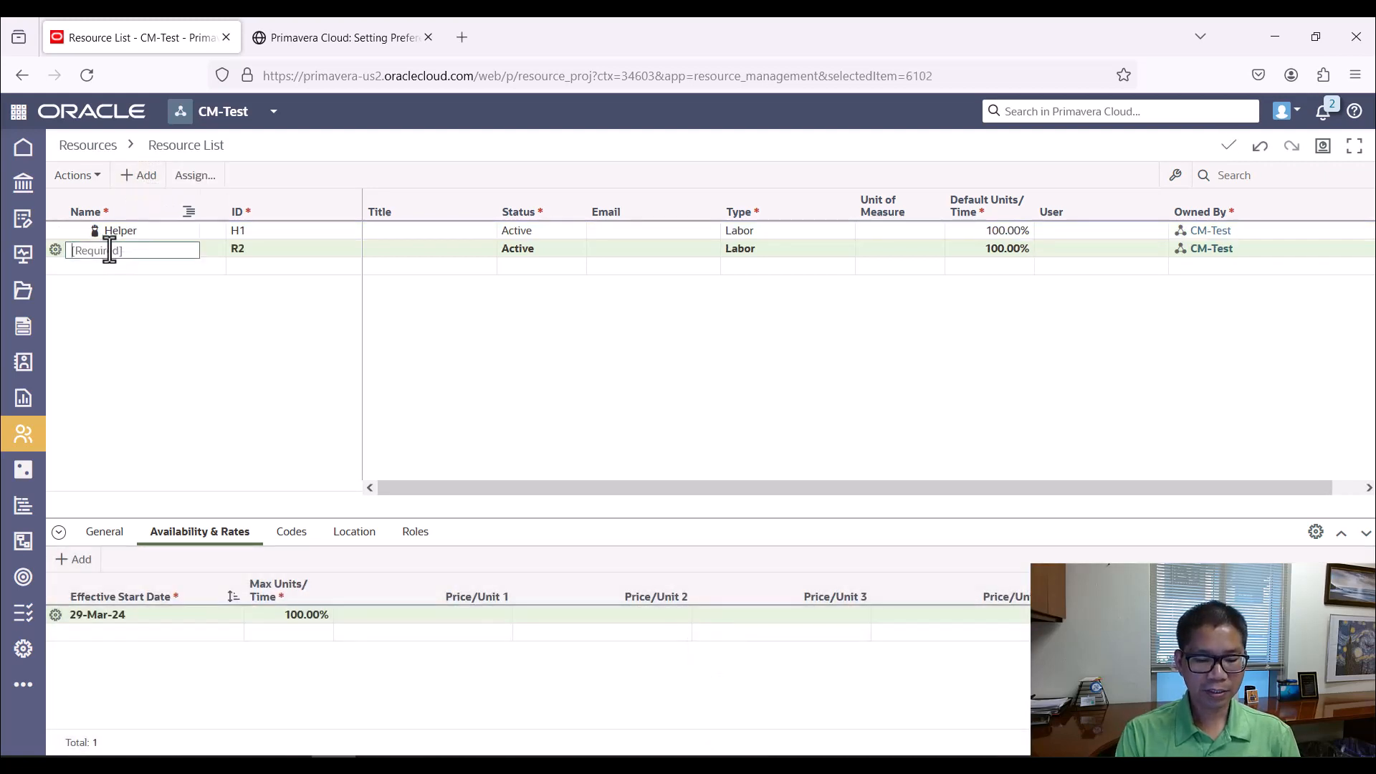
pyautogui.write('Worker')
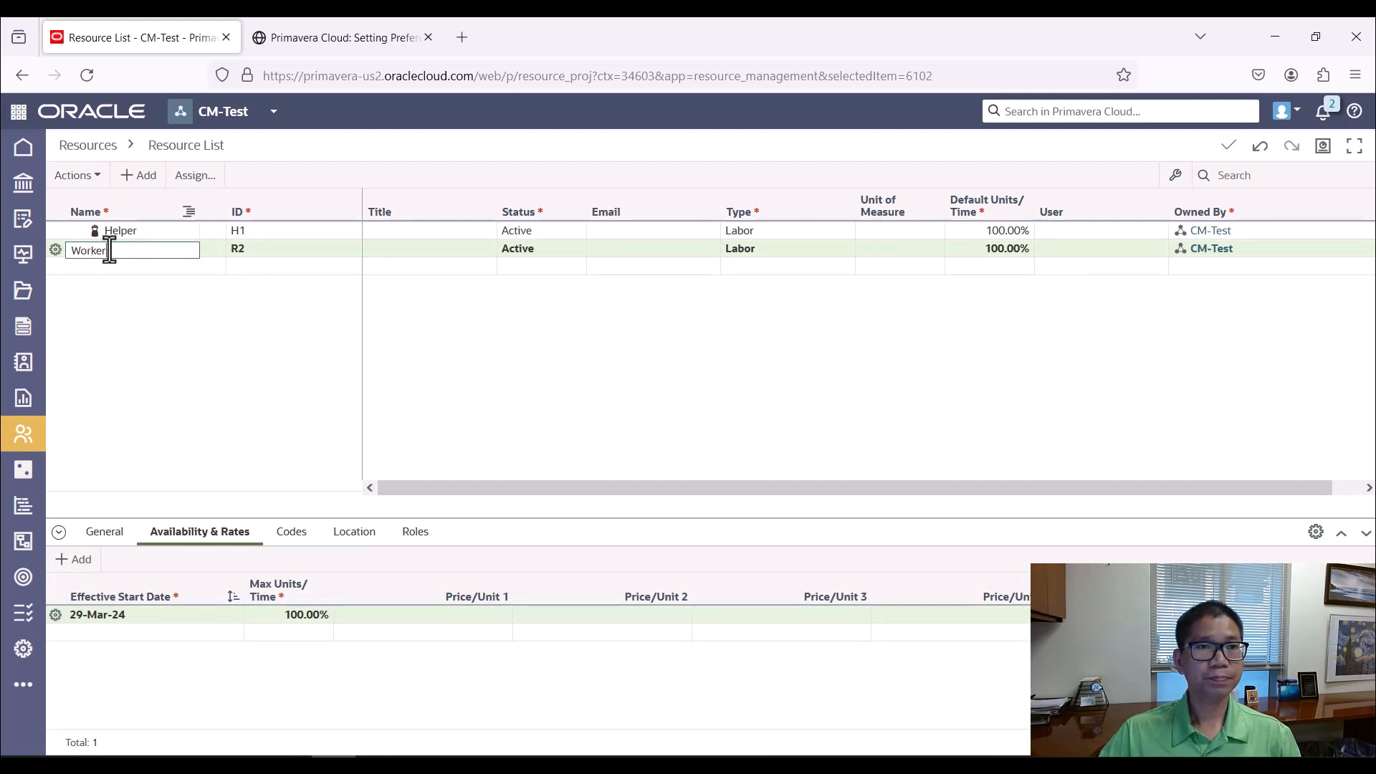
pyautogui.click(267, 253)
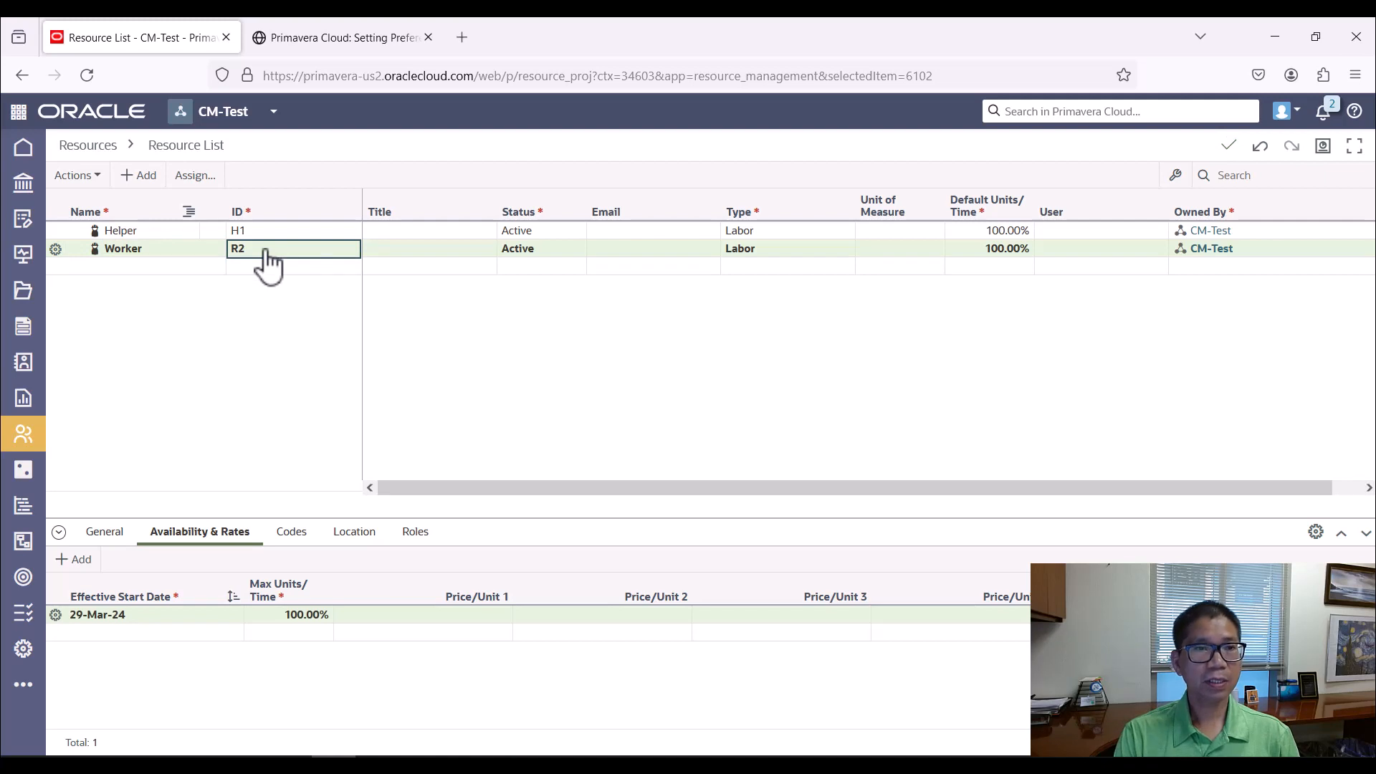
pyautogui.write('W1')
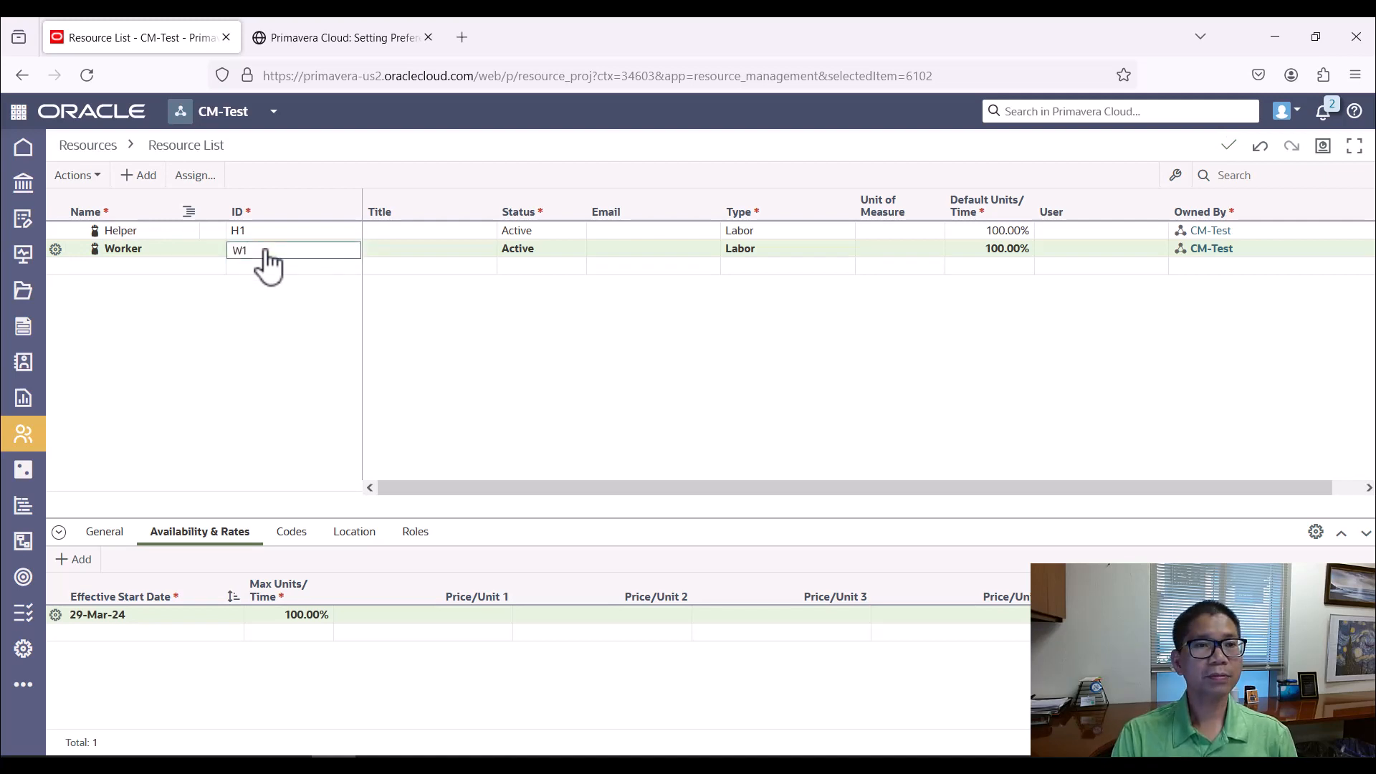
# Check the Worker resource's status, available type options and default units/time
pyautogui.click(537, 250)
pyautogui.click(753, 251)
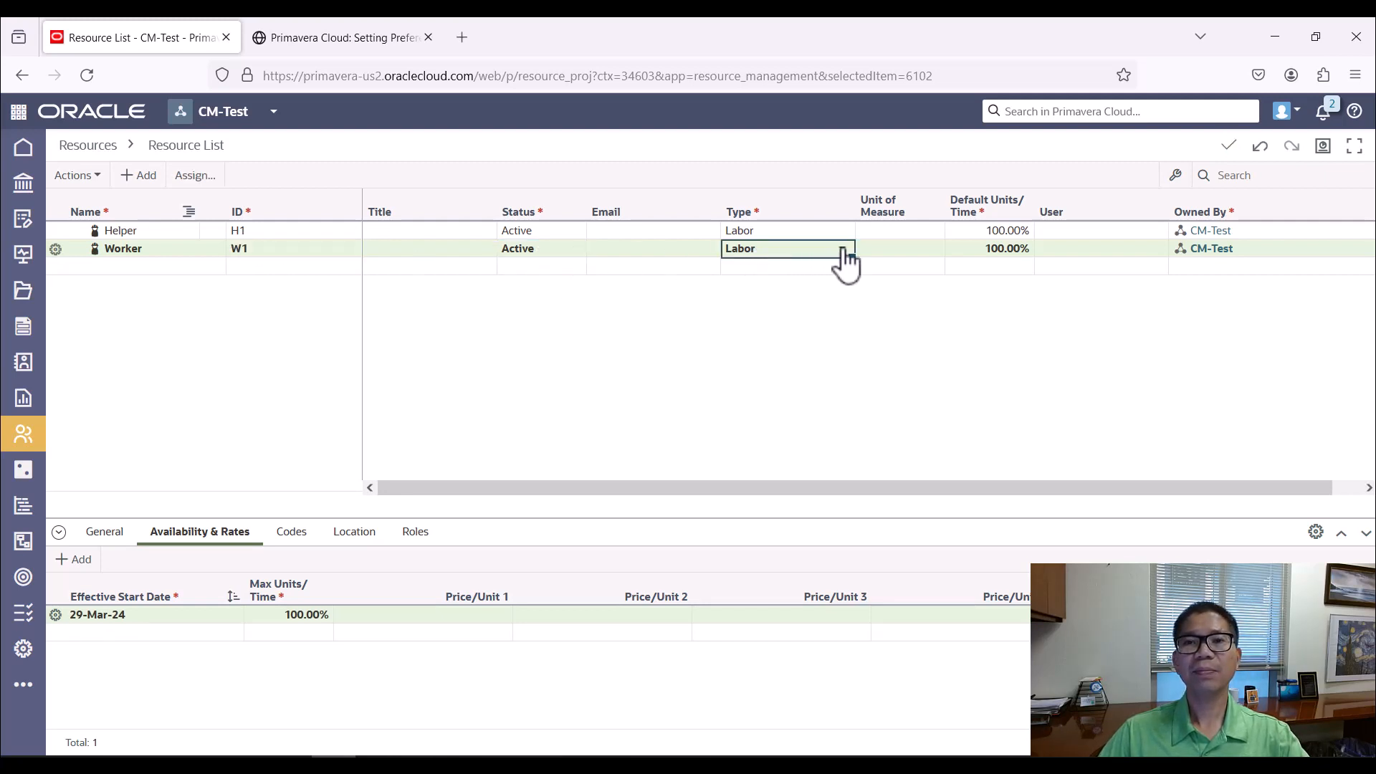
pyautogui.click(843, 253)
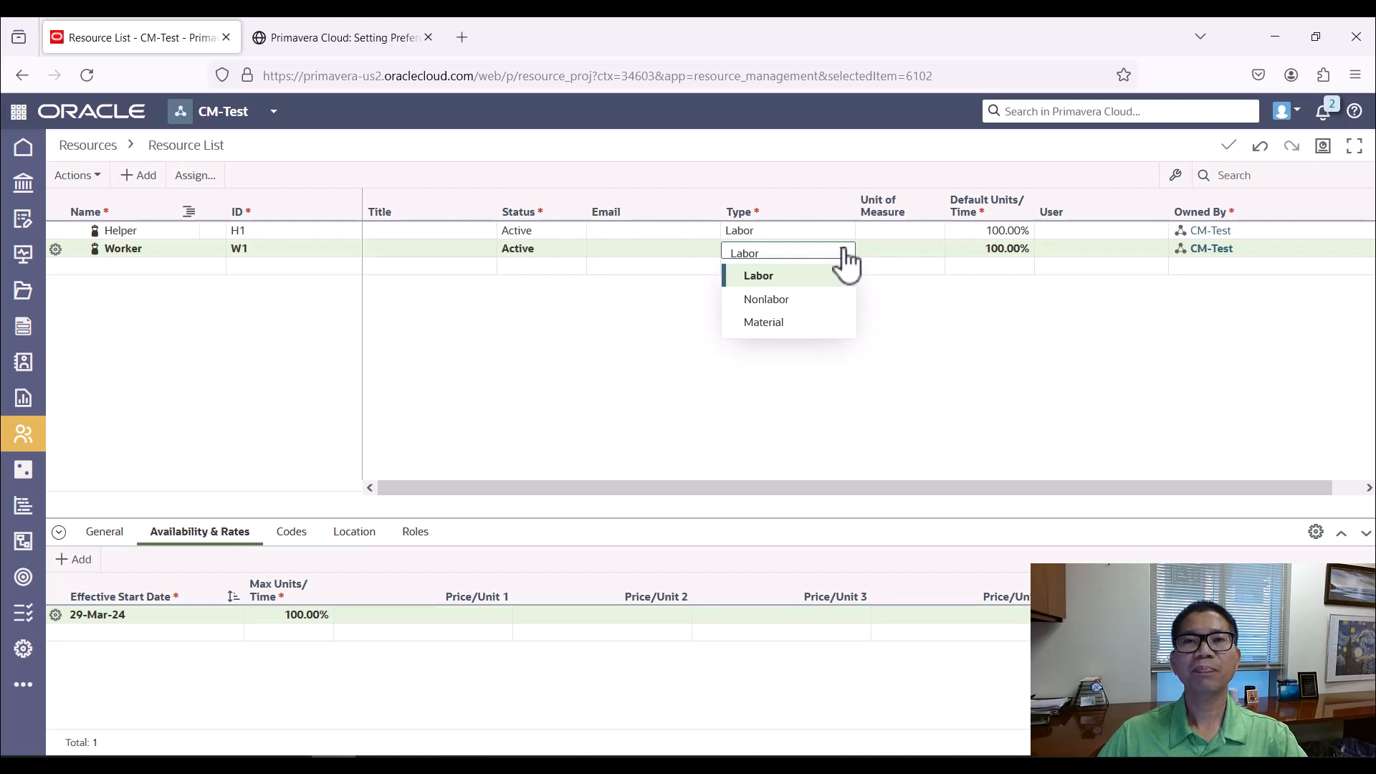
pyautogui.click(995, 252)
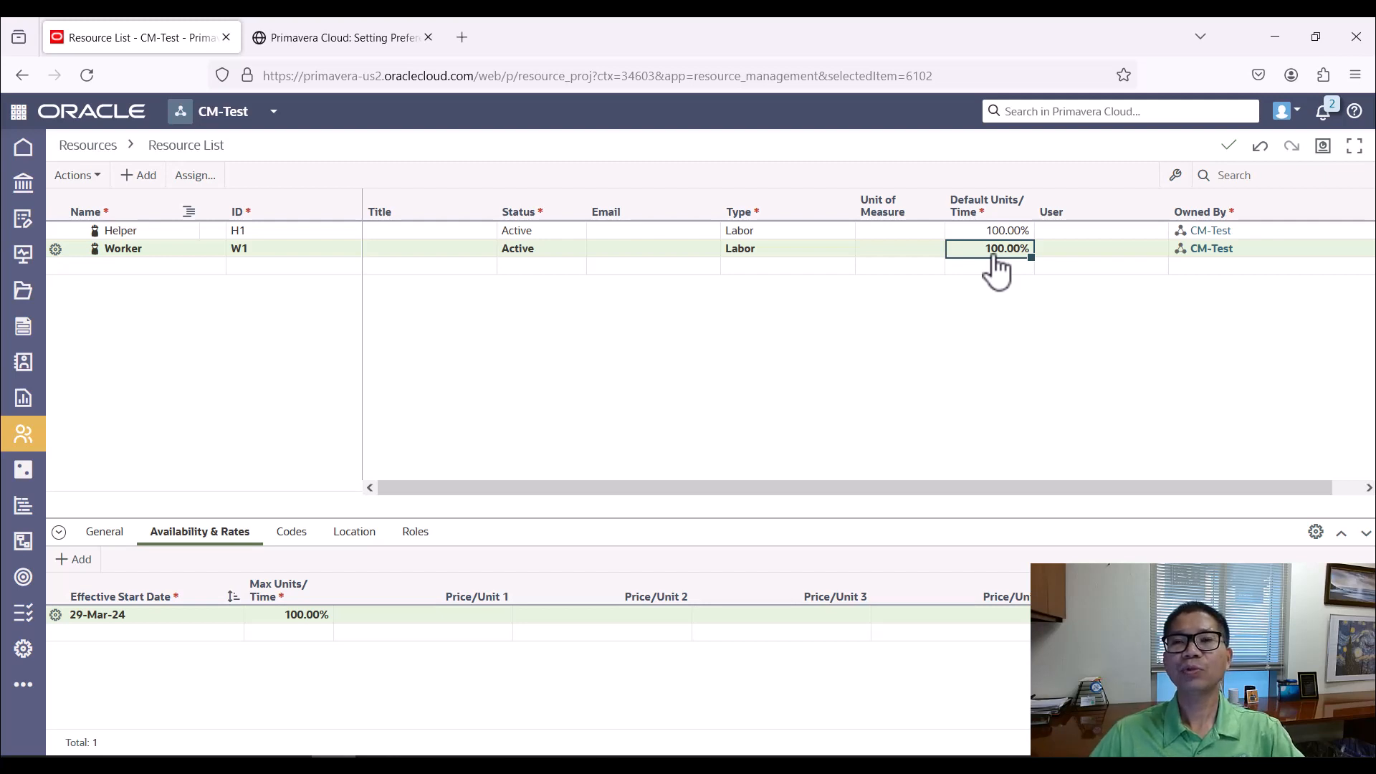
pyautogui.click(1089, 156)
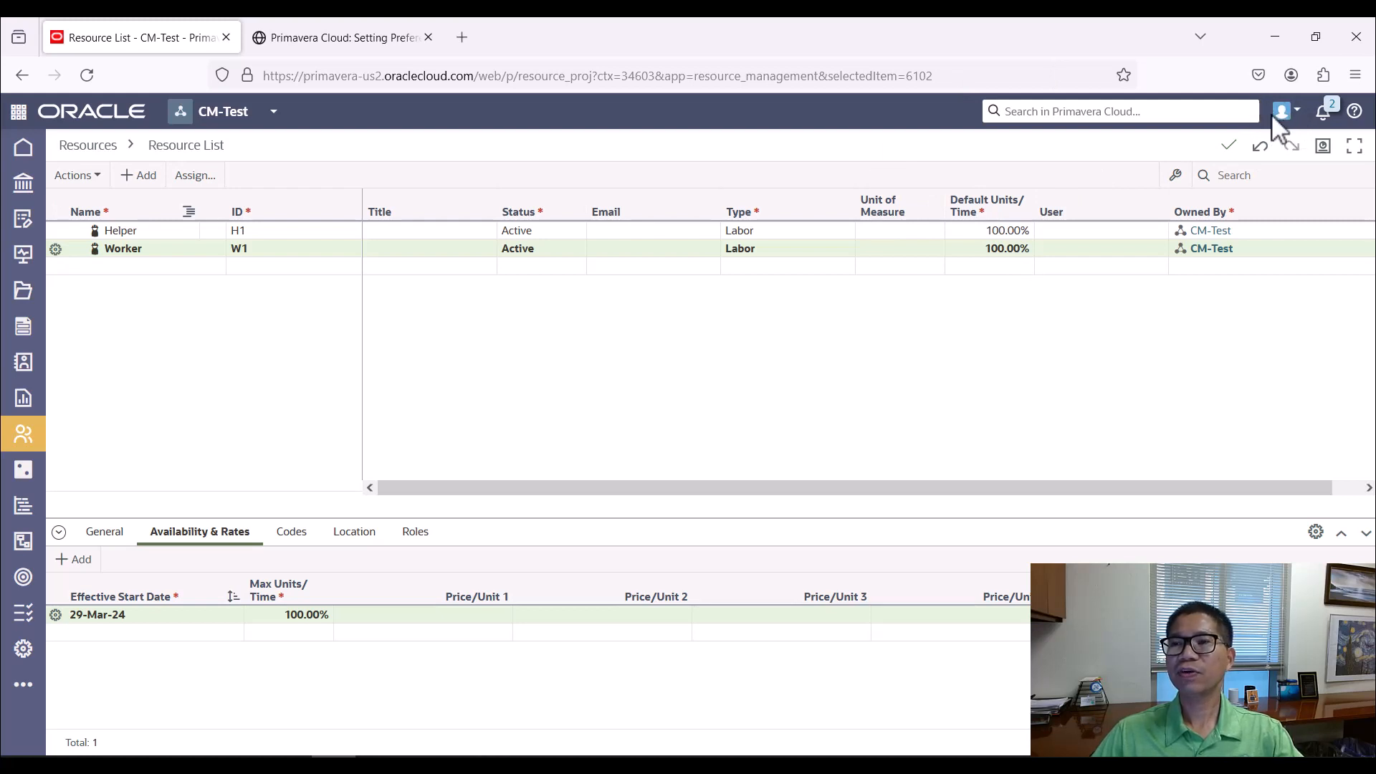
# Open the user preferences and review the date format options
pyautogui.click(1301, 117)
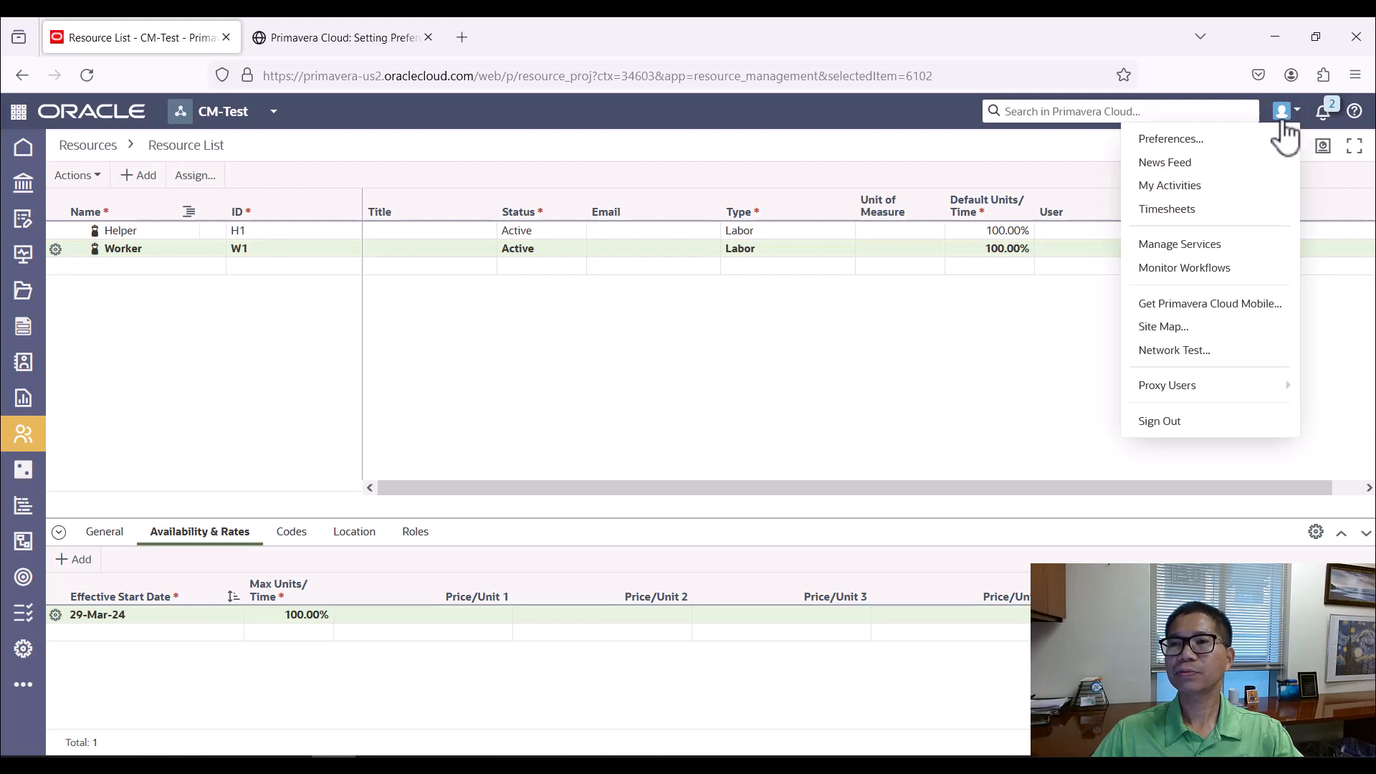
pyautogui.click(1171, 142)
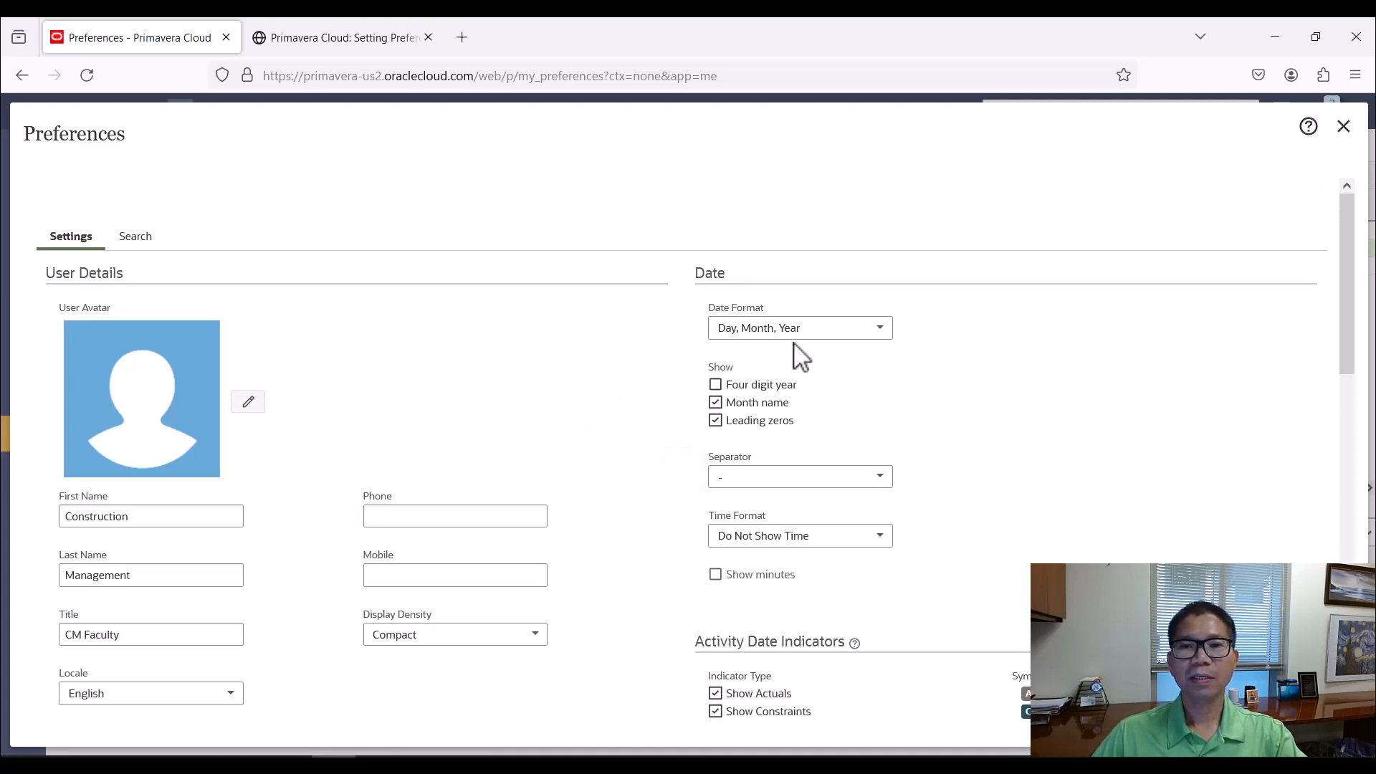
pyautogui.click(848, 331)
pyautogui.scroll(-2, 849, 358)
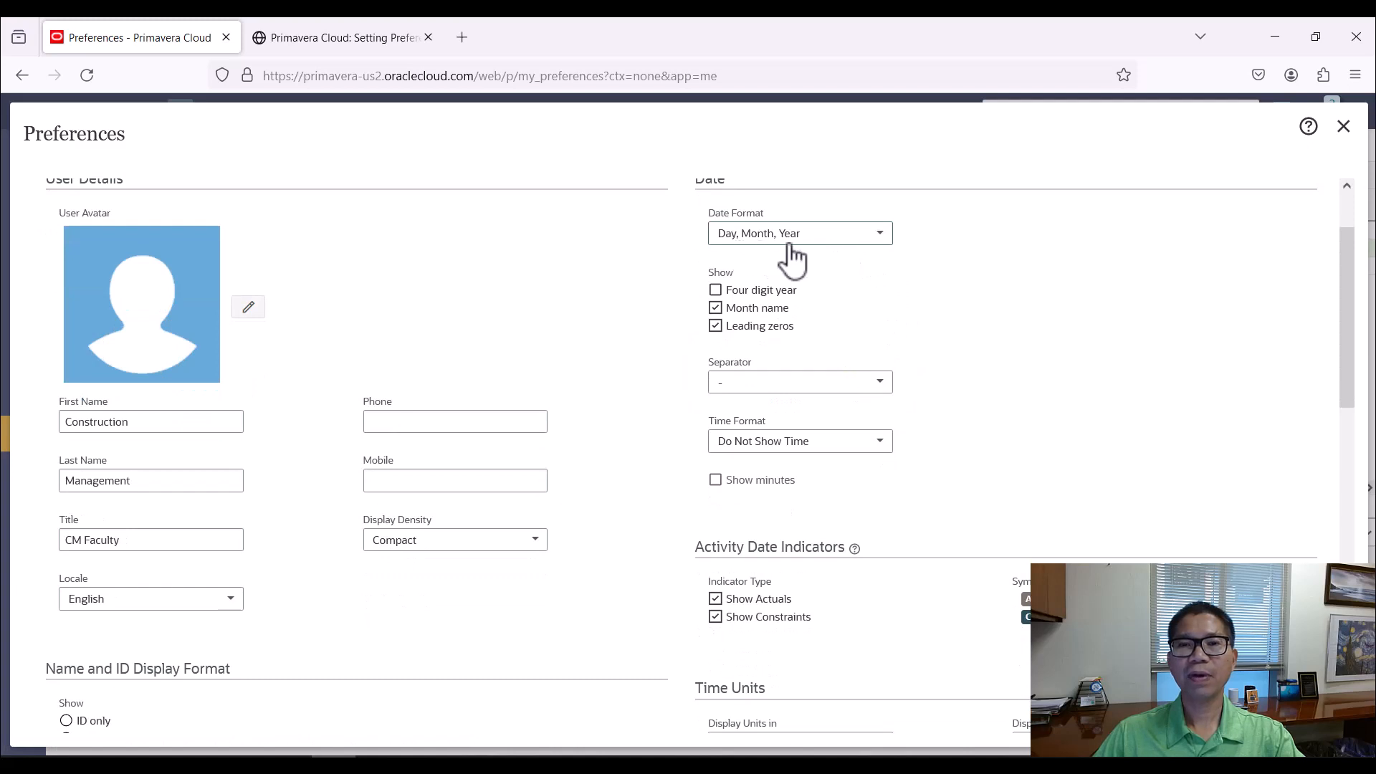
pyautogui.click(869, 236)
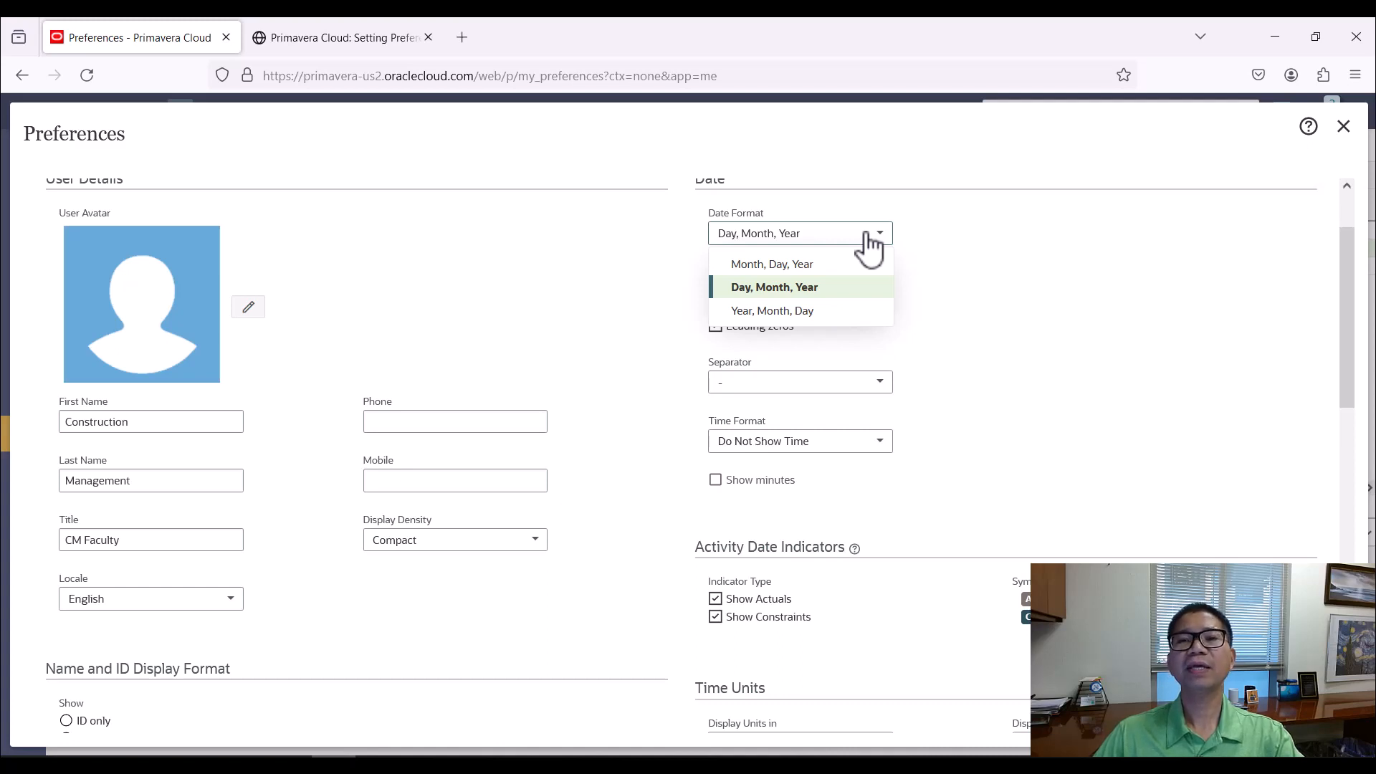
pyautogui.click(969, 251)
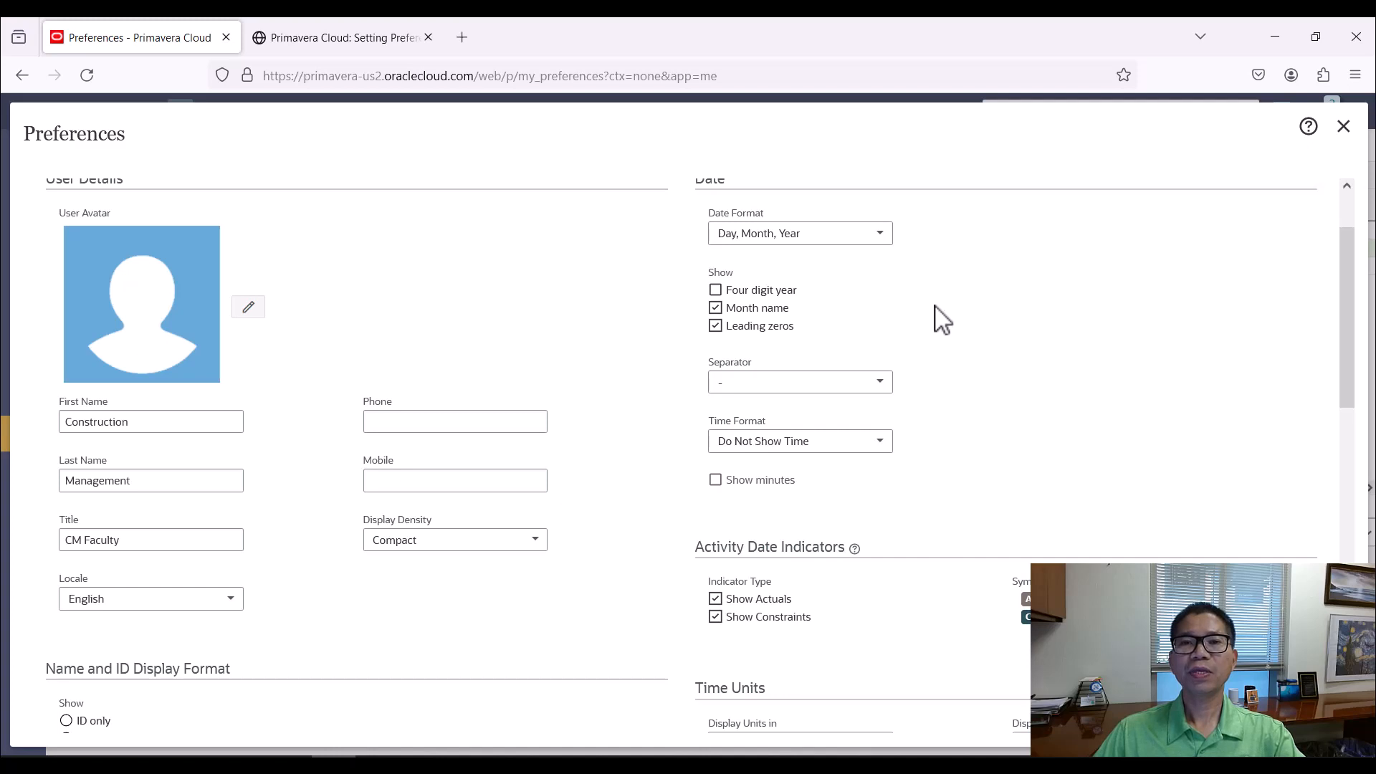
pyautogui.click(716, 308)
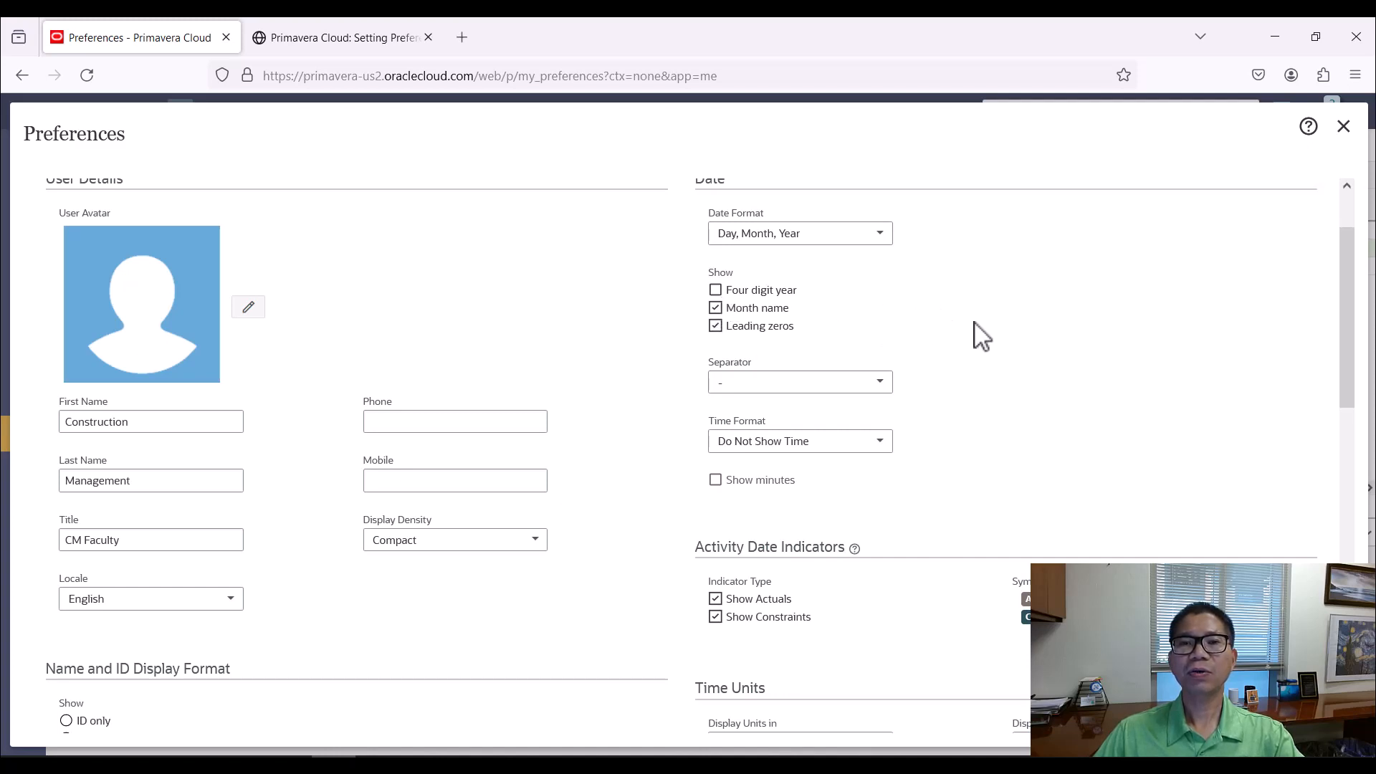
# Examine the time format choices and the time unit and duration display options in the preferences
pyautogui.scroll(-1, 977, 335)
pyautogui.scroll(-1, 981, 335)
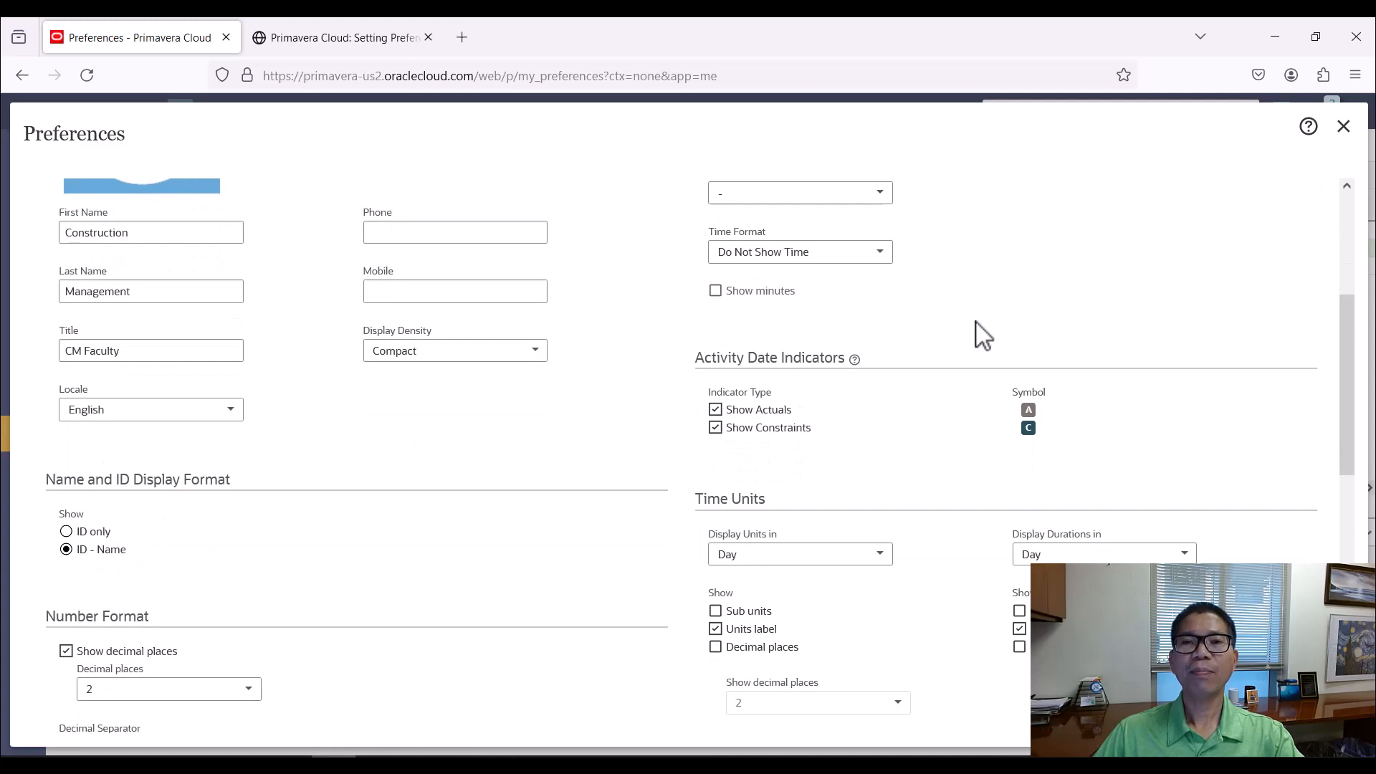
pyautogui.click(882, 255)
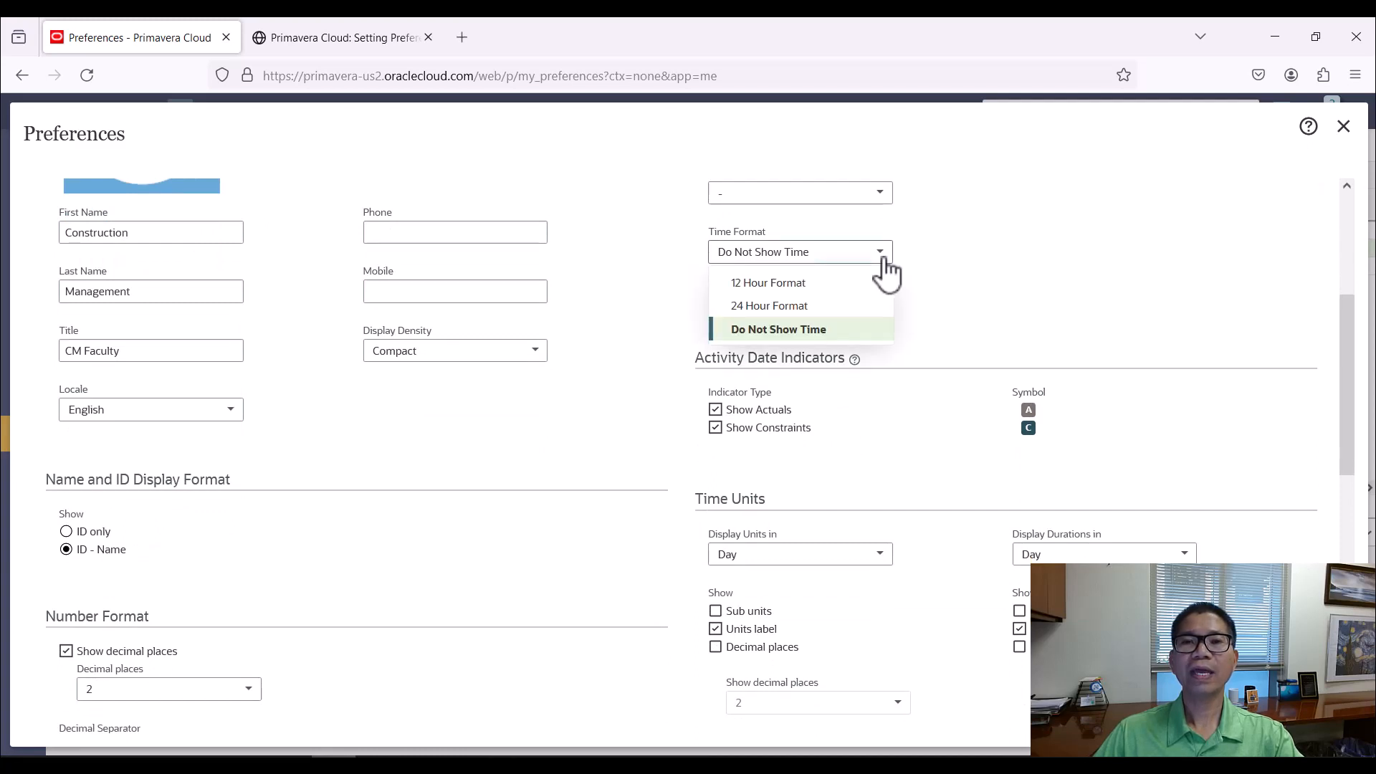
pyautogui.click(992, 268)
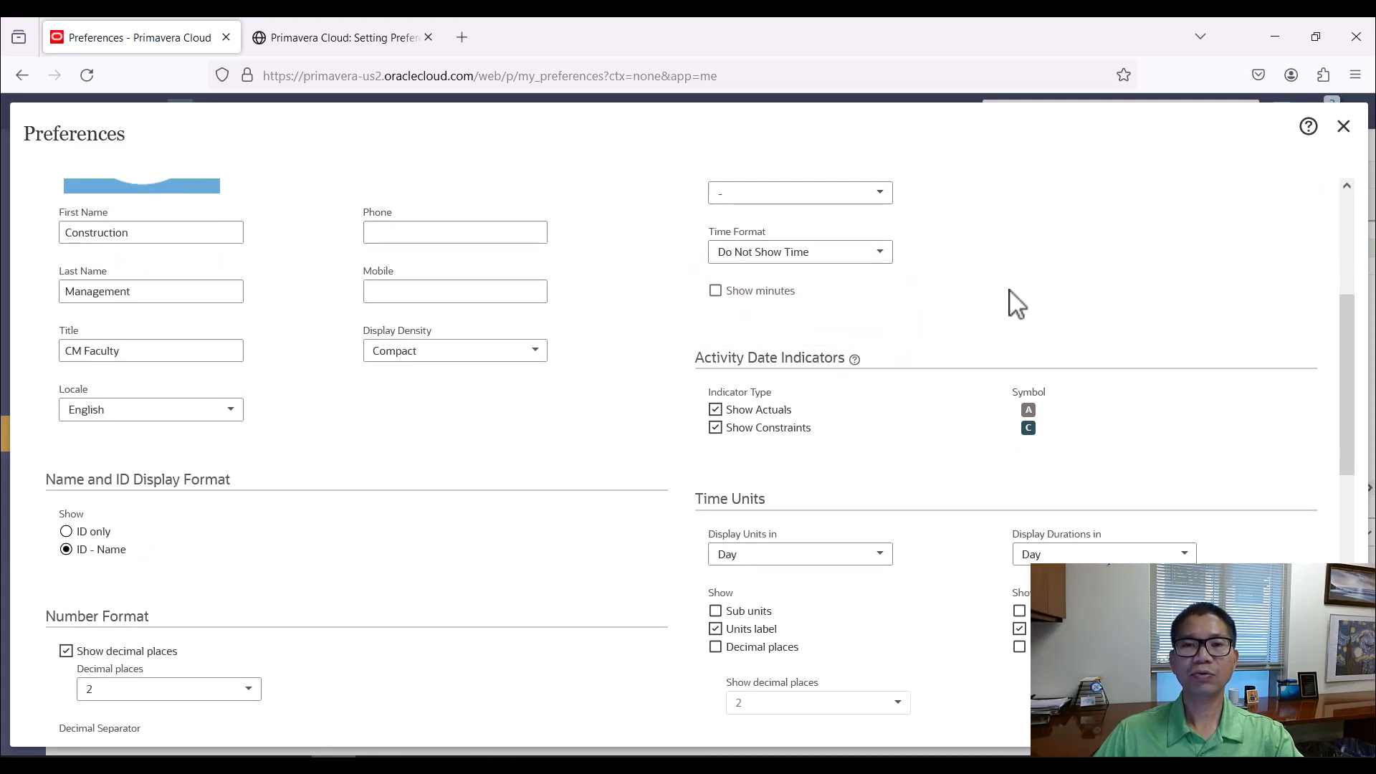
pyautogui.scroll(-1, 710, 319)
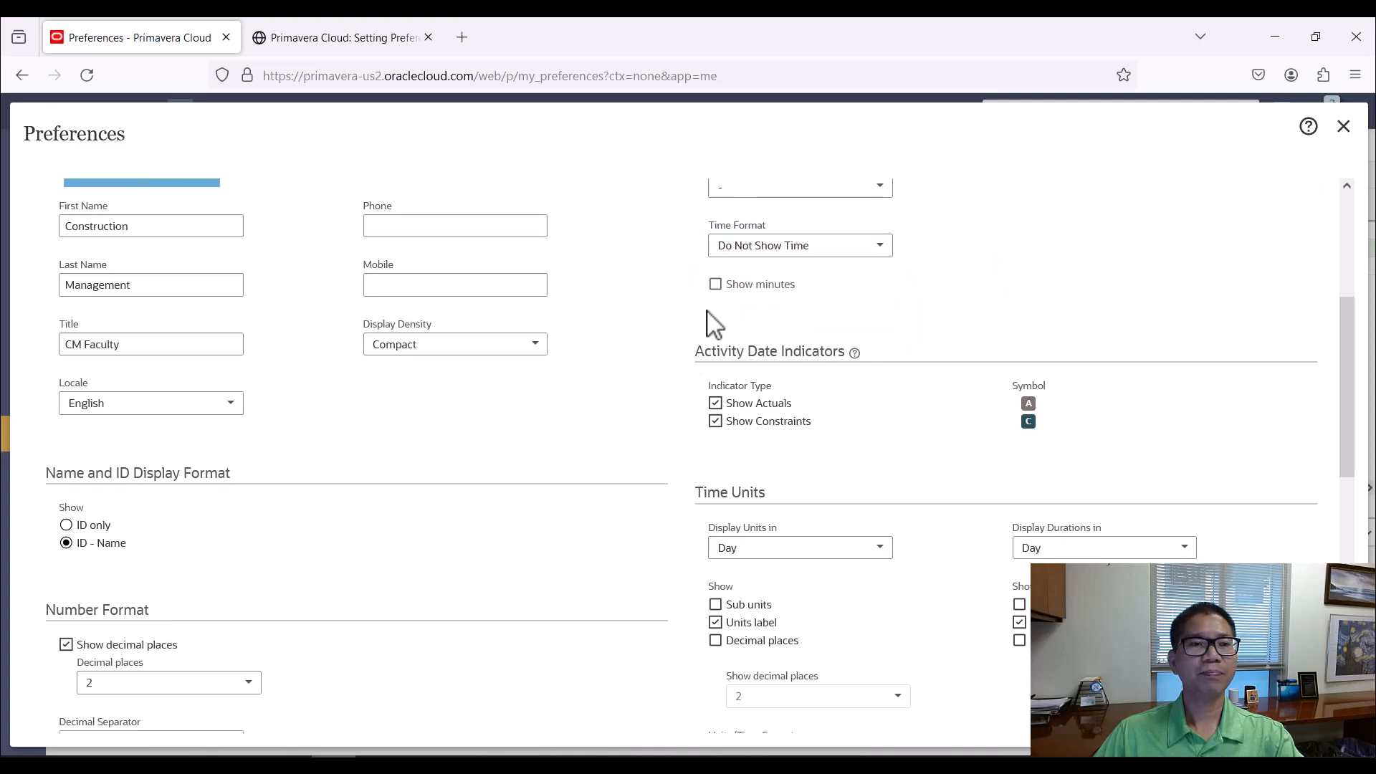
pyautogui.scroll(-1, 608, 369)
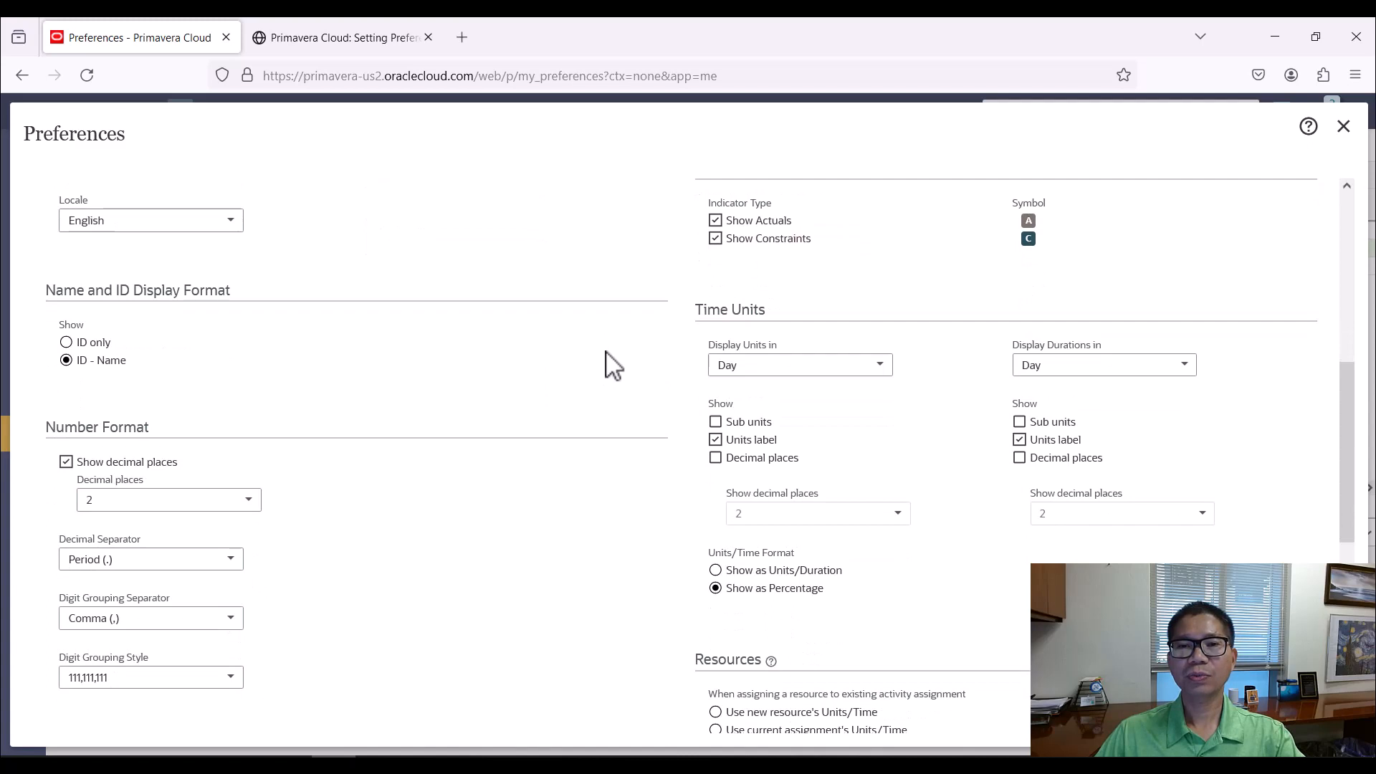
pyautogui.scroll(-1, 707, 454)
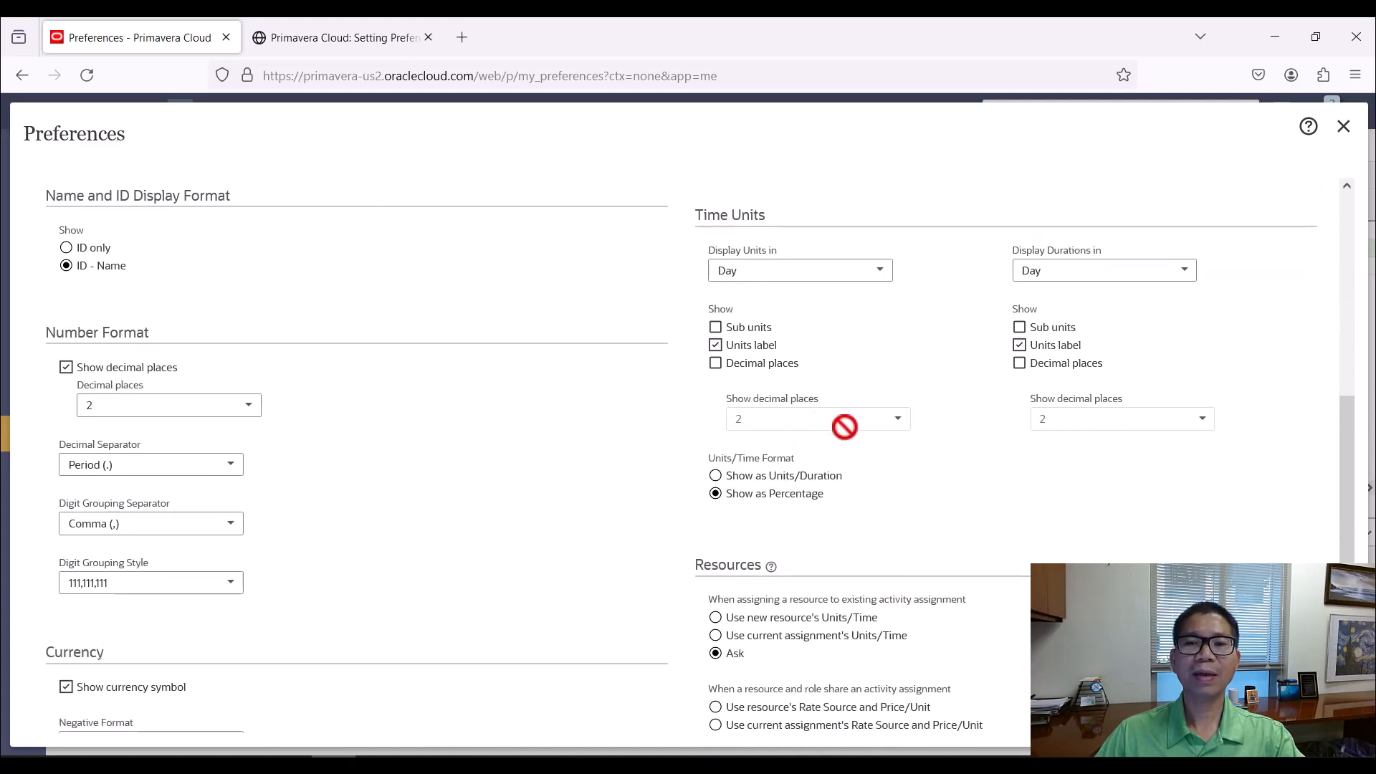
pyautogui.click(1113, 276)
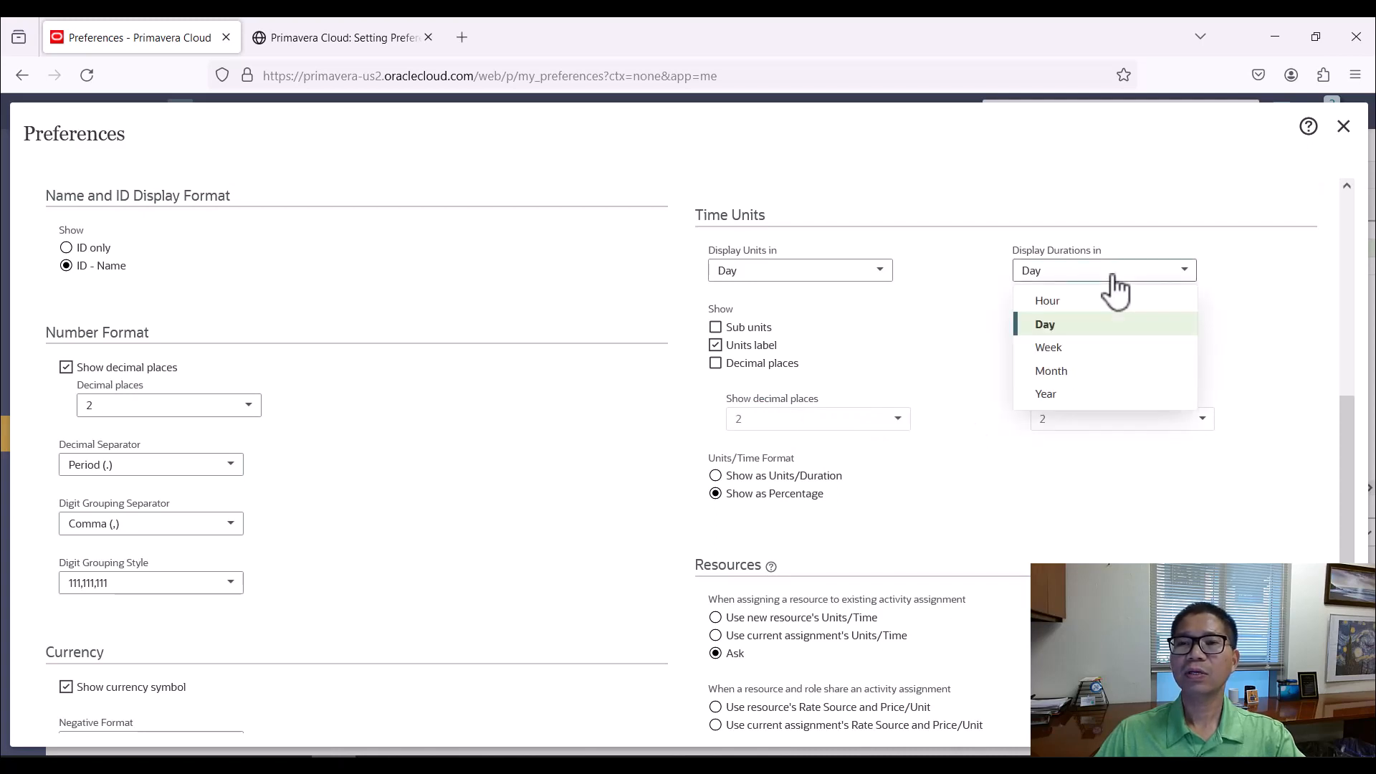
pyautogui.click(1113, 276)
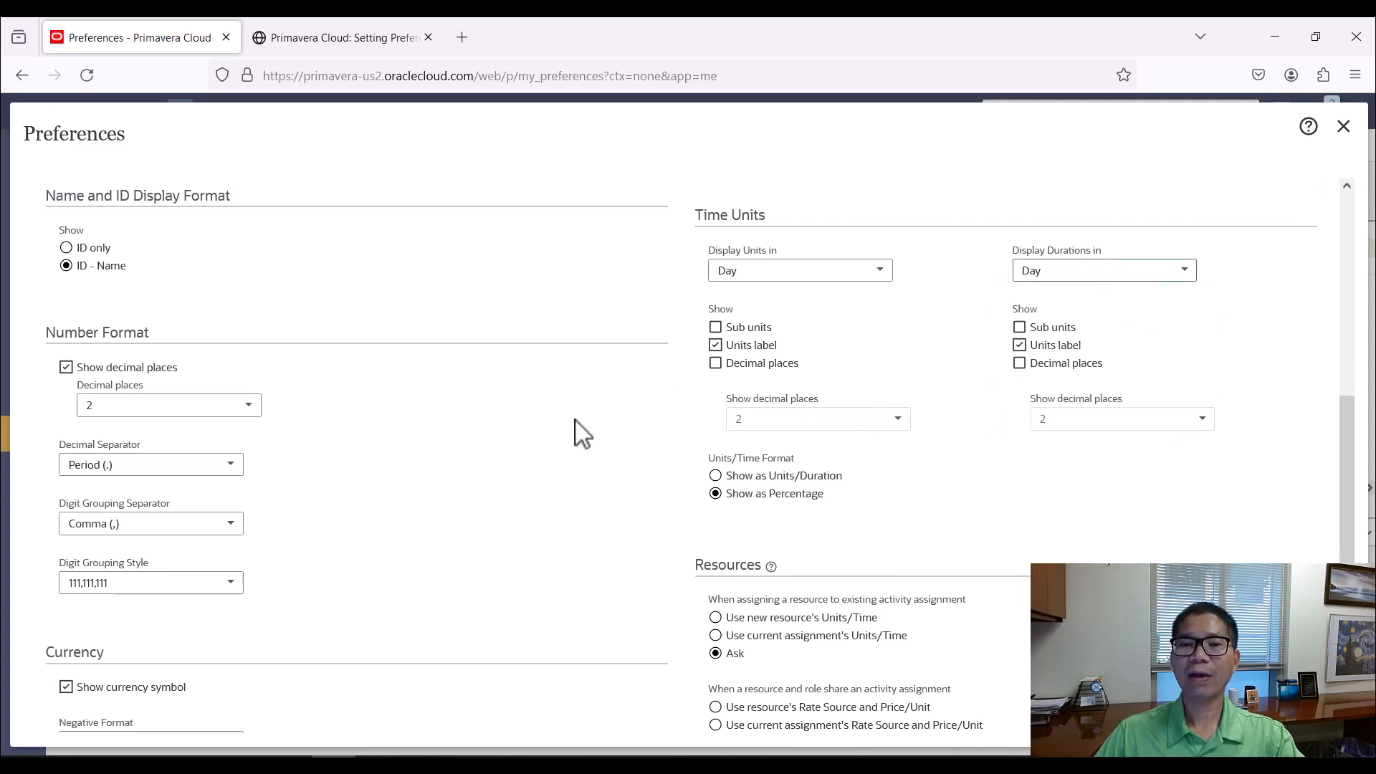
# Set the Units/Time Format to Show as Units/Duration, save the preferences and refresh the Resource List
pyautogui.scroll(-2, 534, 477)
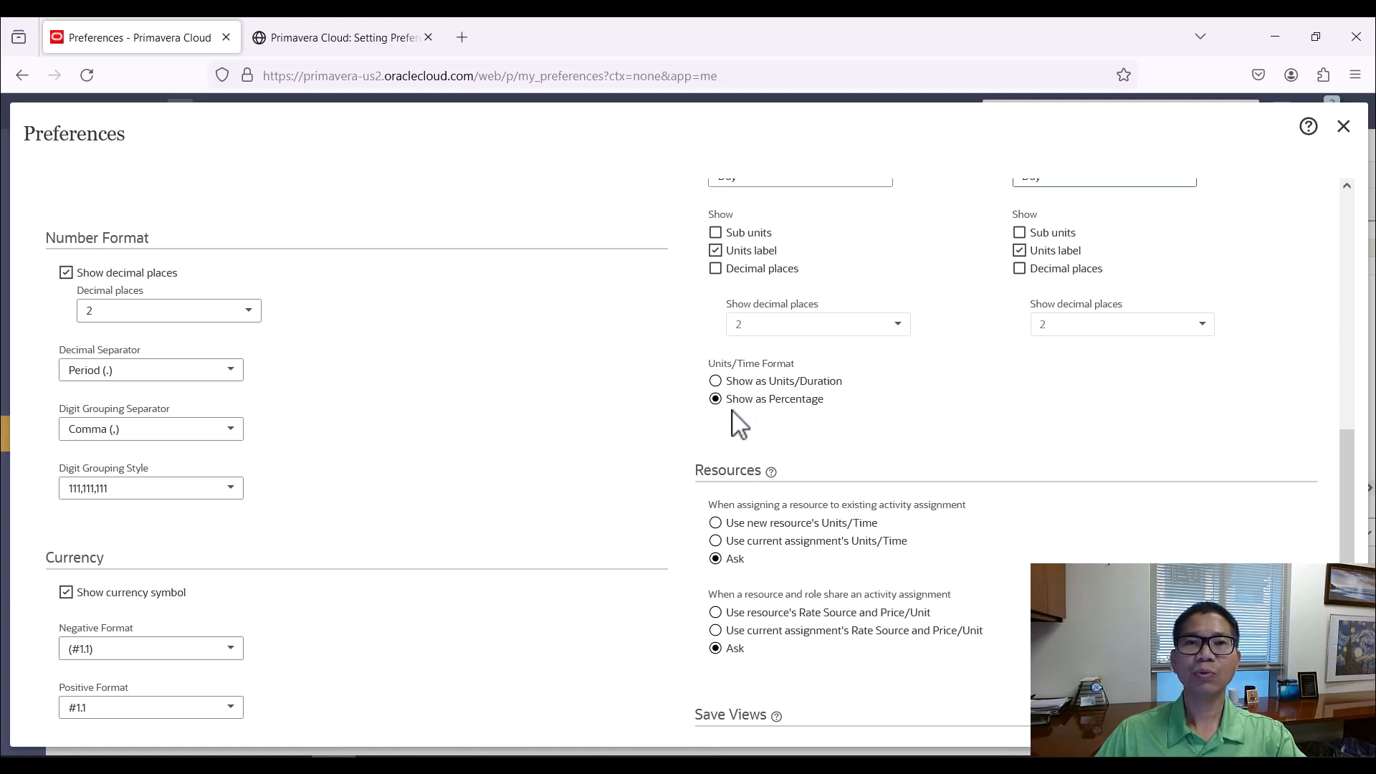
pyautogui.click(716, 381)
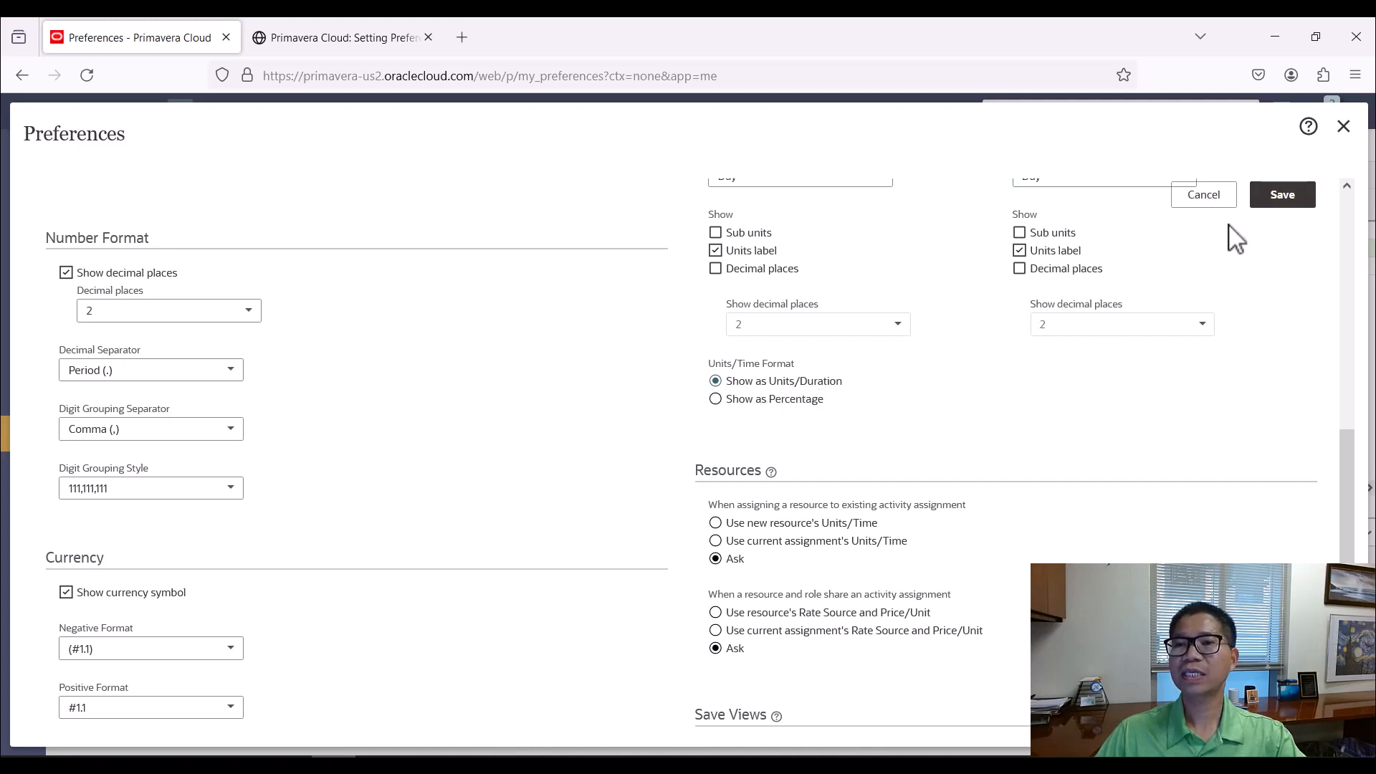
pyautogui.click(1285, 203)
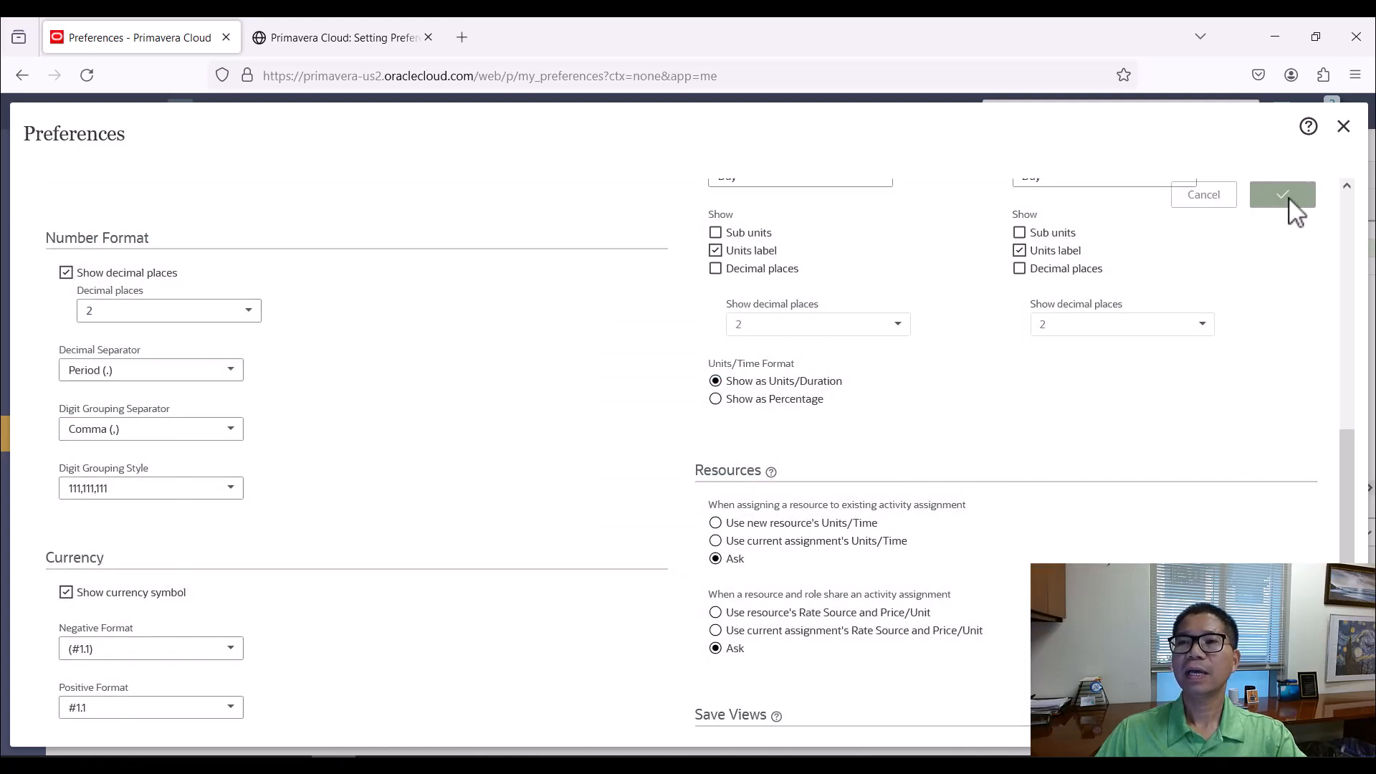
pyautogui.click(1344, 127)
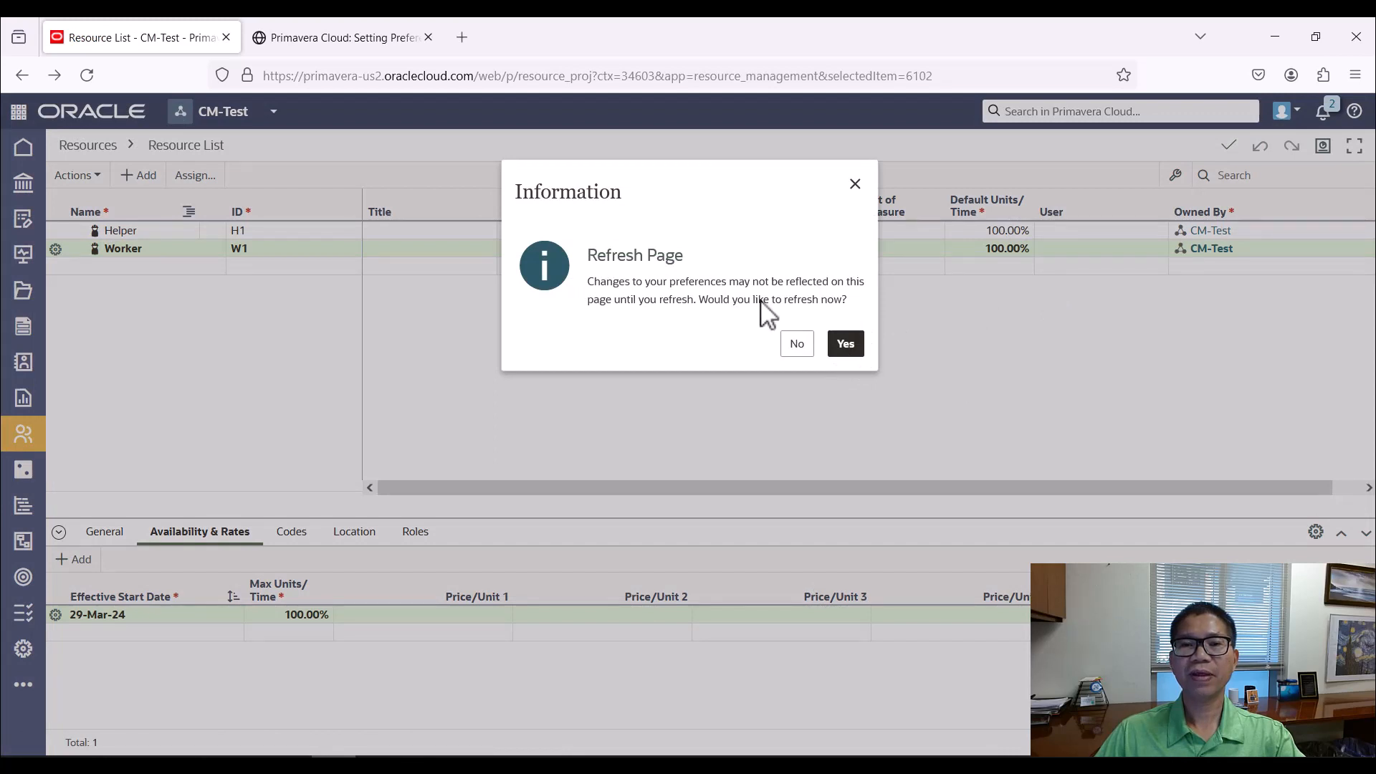
pyautogui.click(845, 345)
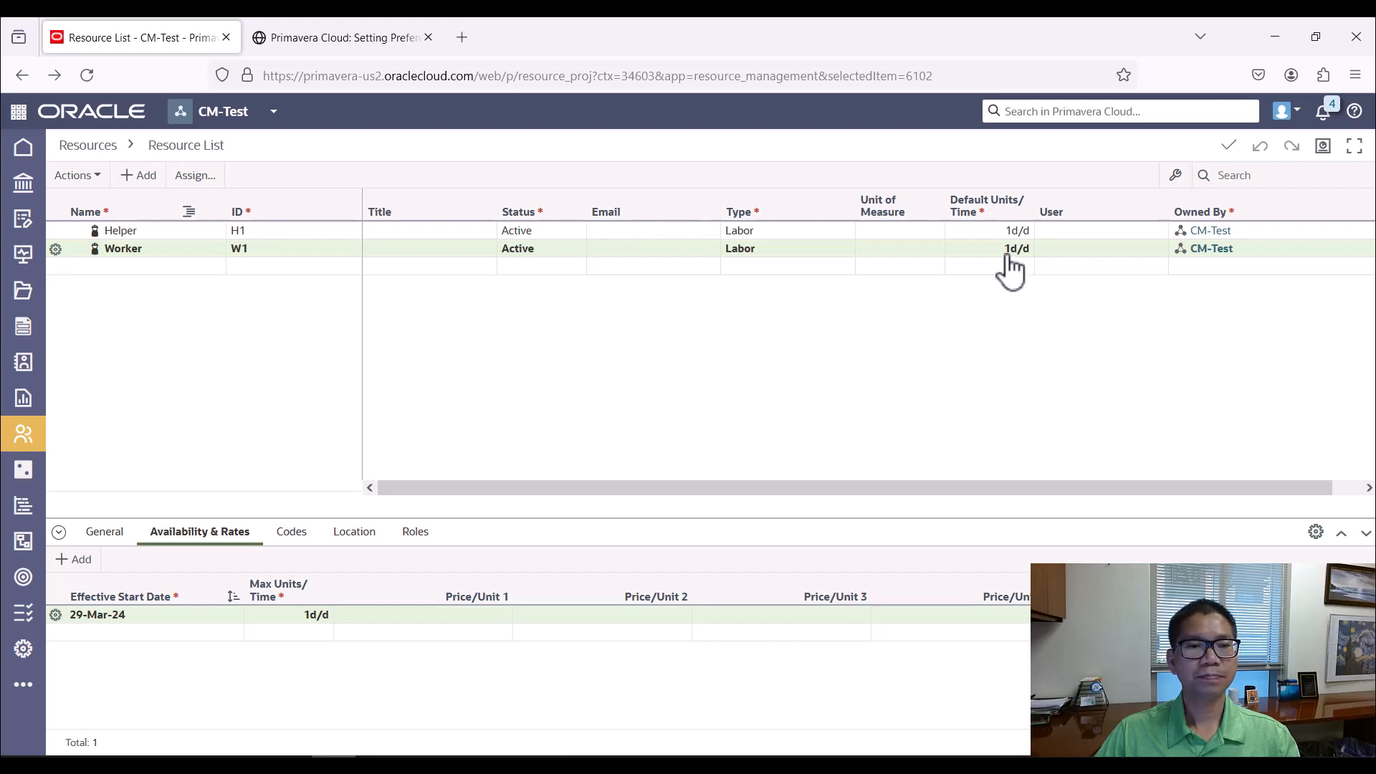
# Review the Worker resource's general details and its availability and rates
pyautogui.click(60, 537)
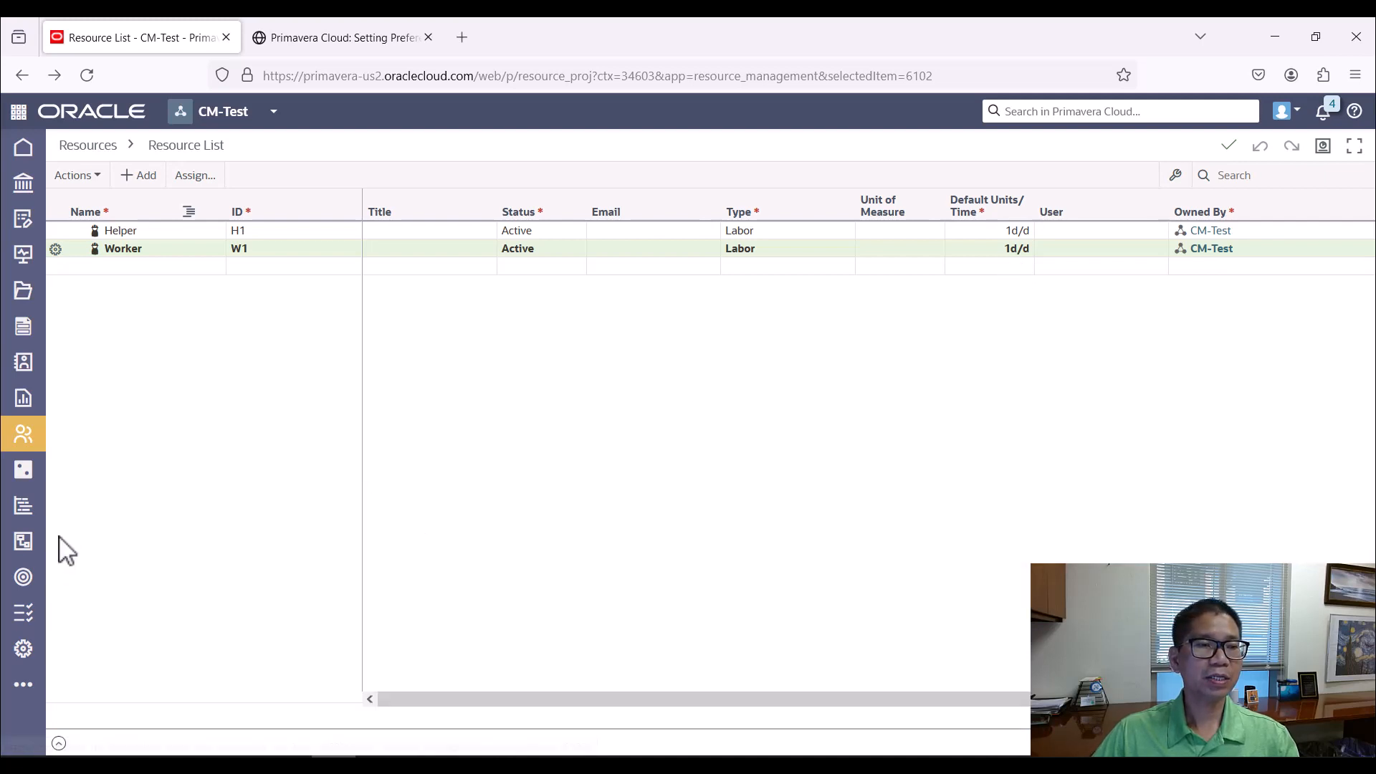
pyautogui.click(59, 743)
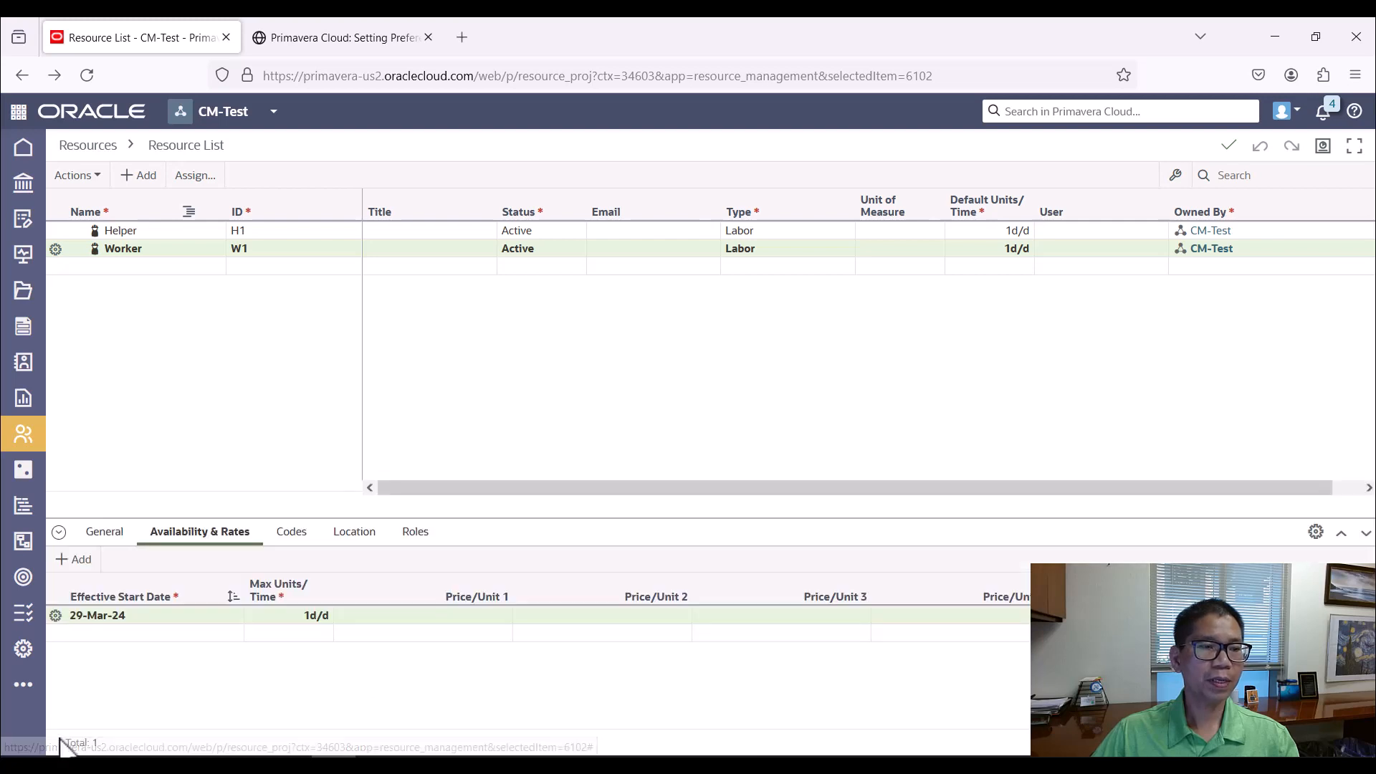
pyautogui.click(108, 534)
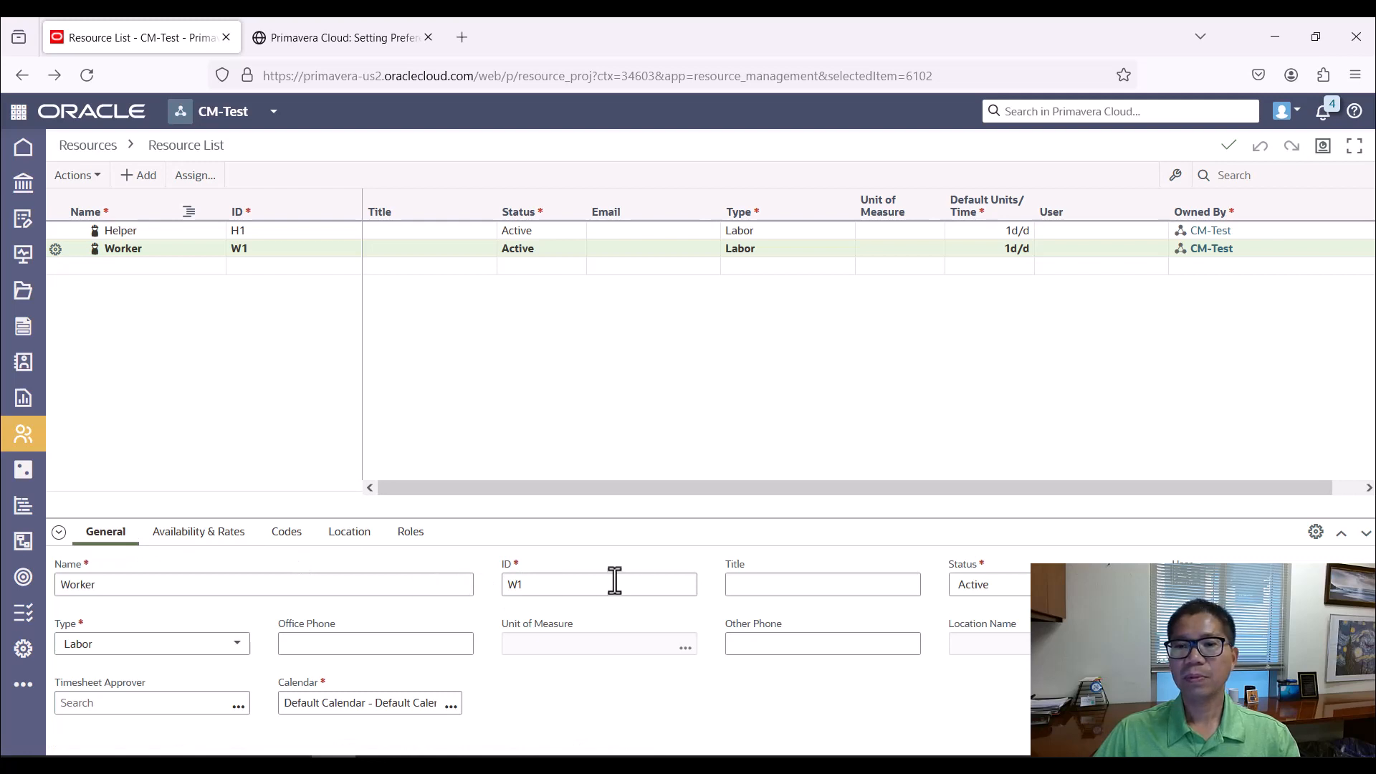
pyautogui.click(213, 544)
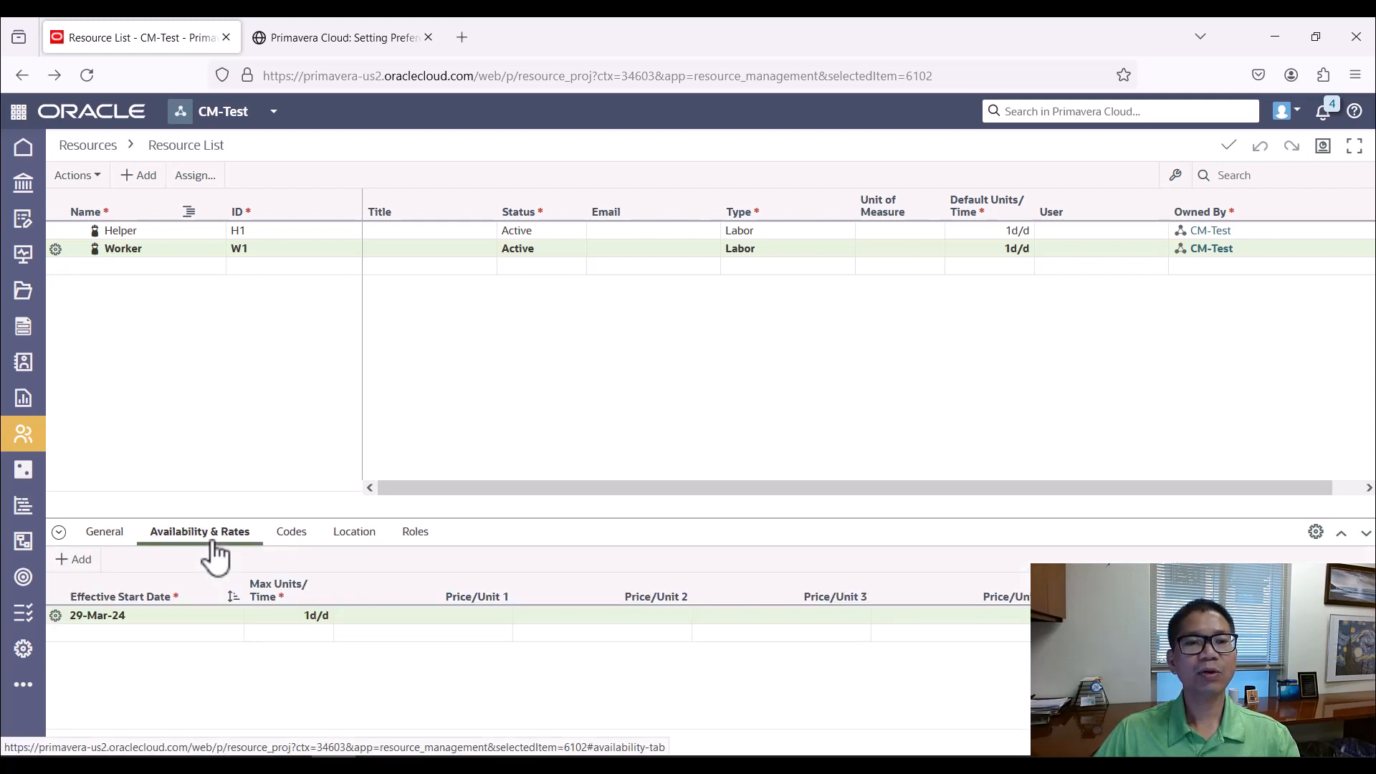
# Set the Worker resource's Max Units/Time to 10d/d for the 29-Mar-24 effective start date
pyautogui.click(298, 620)
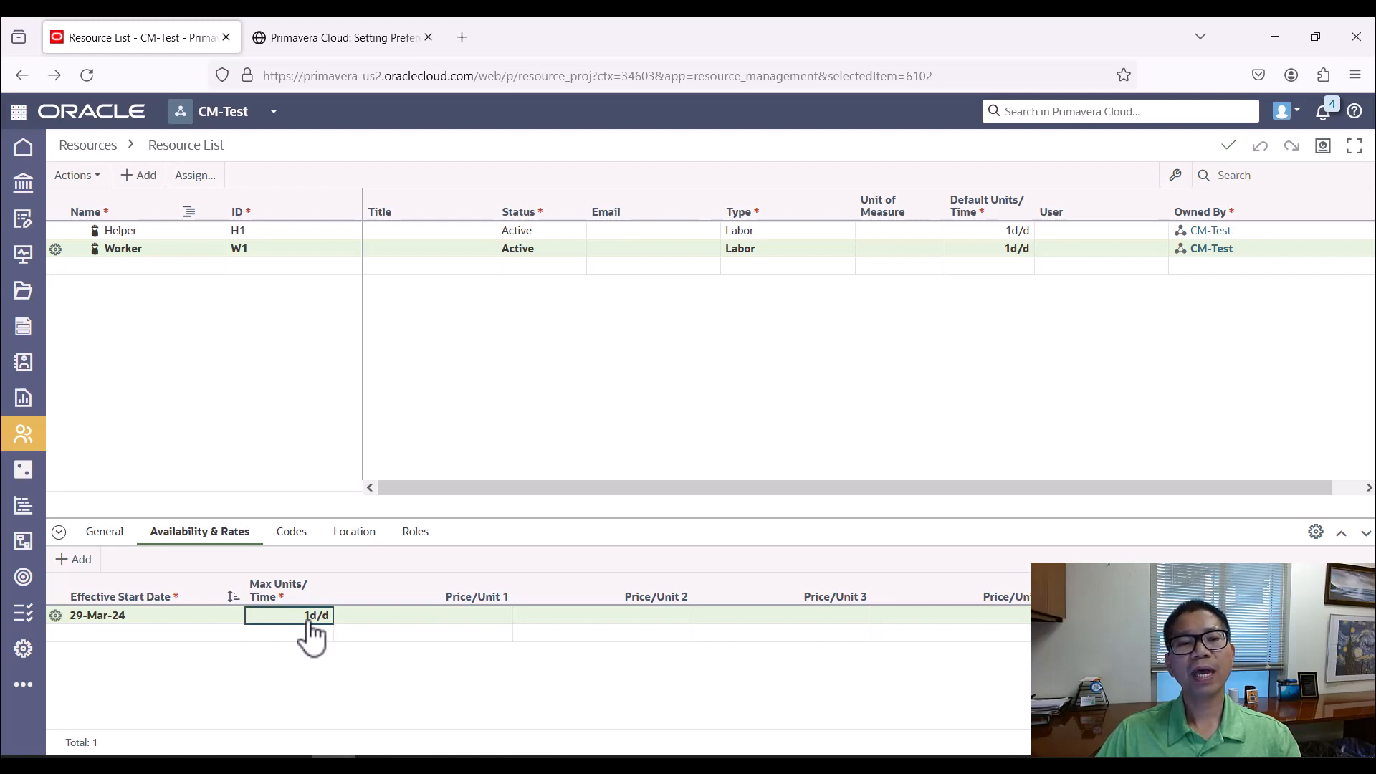
pyautogui.click(311, 621)
pyautogui.click(249, 621)
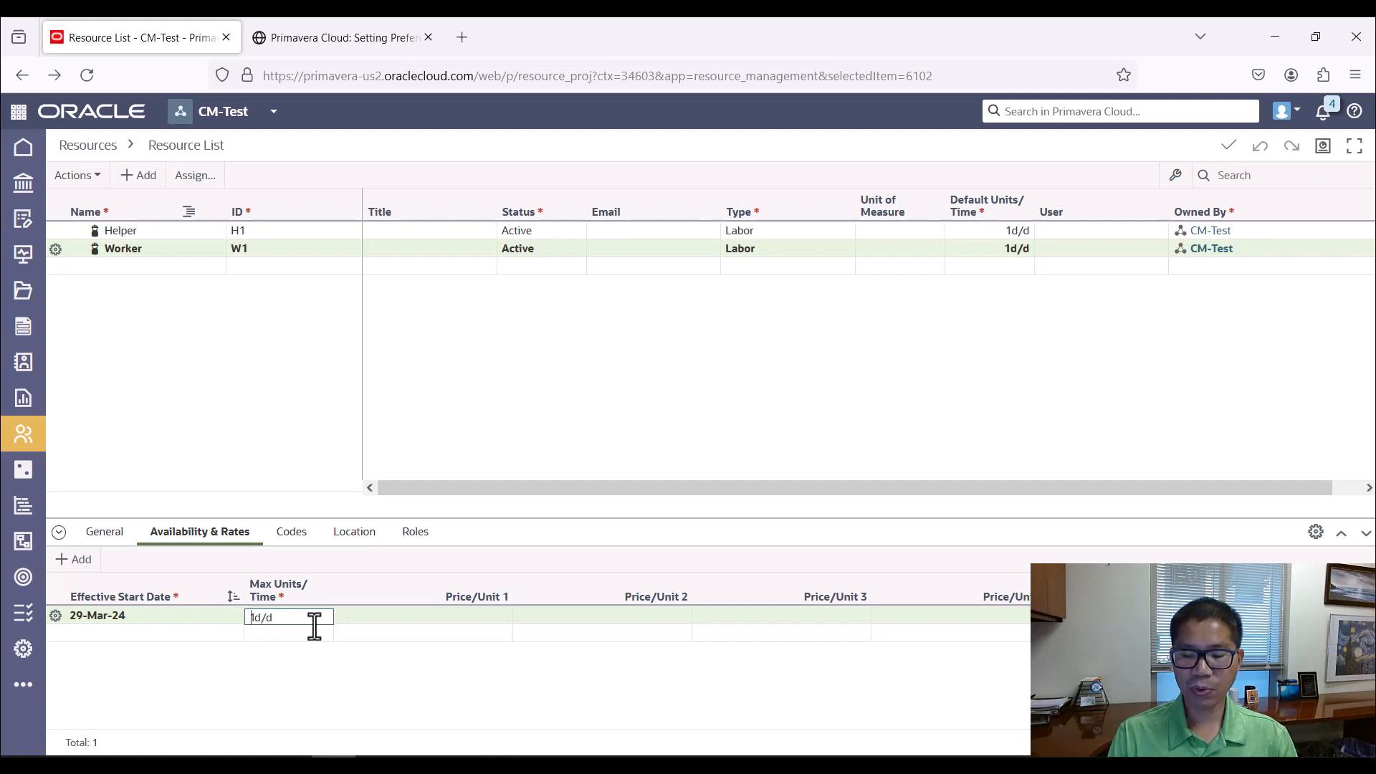
pyautogui.press('Delete')
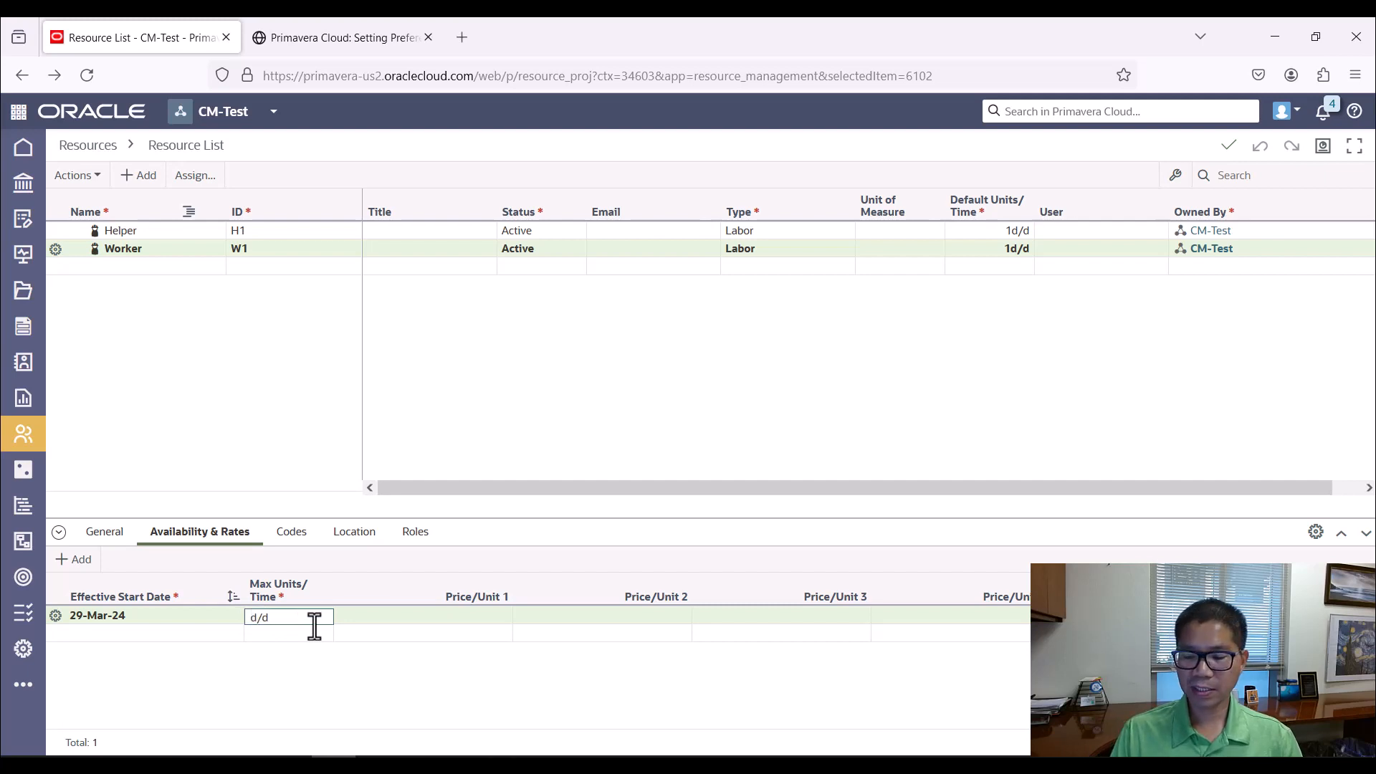
pyautogui.write('10')
pyautogui.click(445, 677)
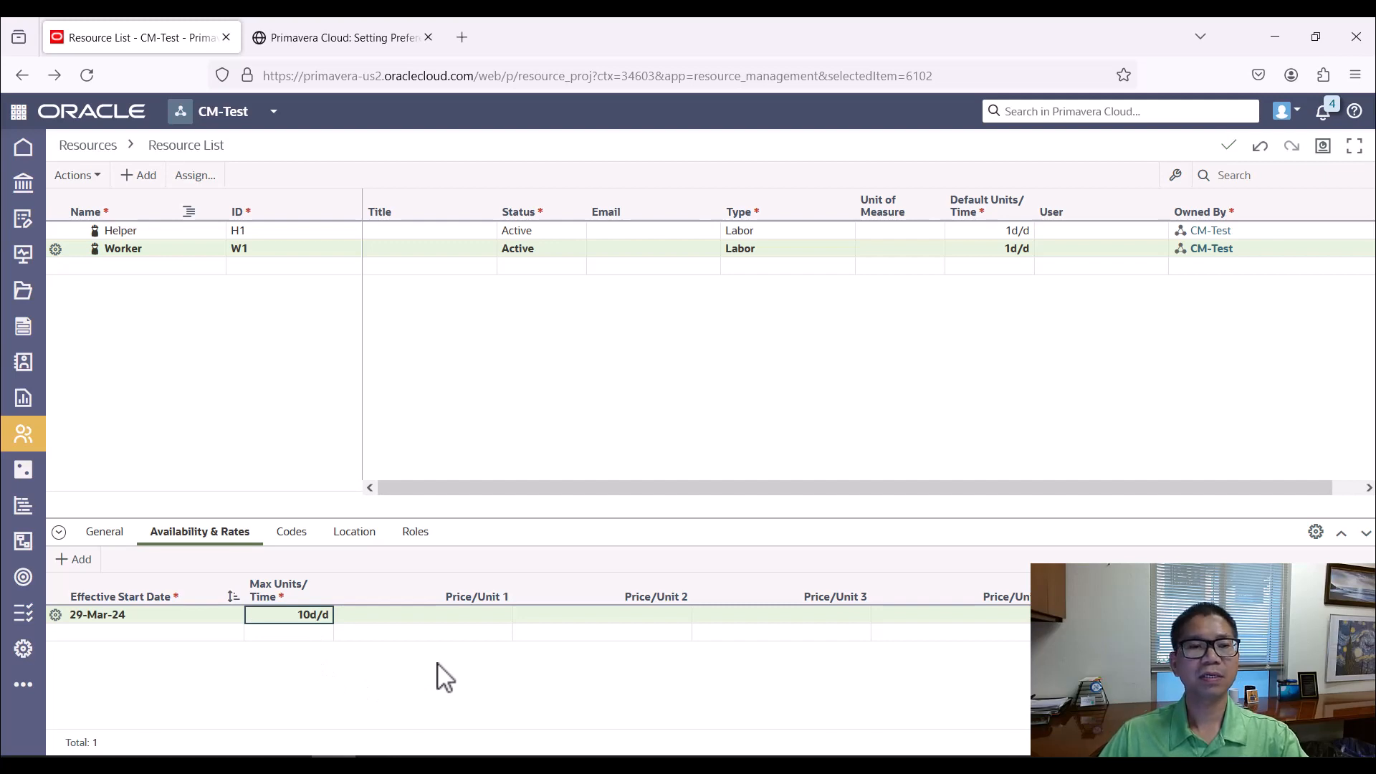
pyautogui.click(146, 618)
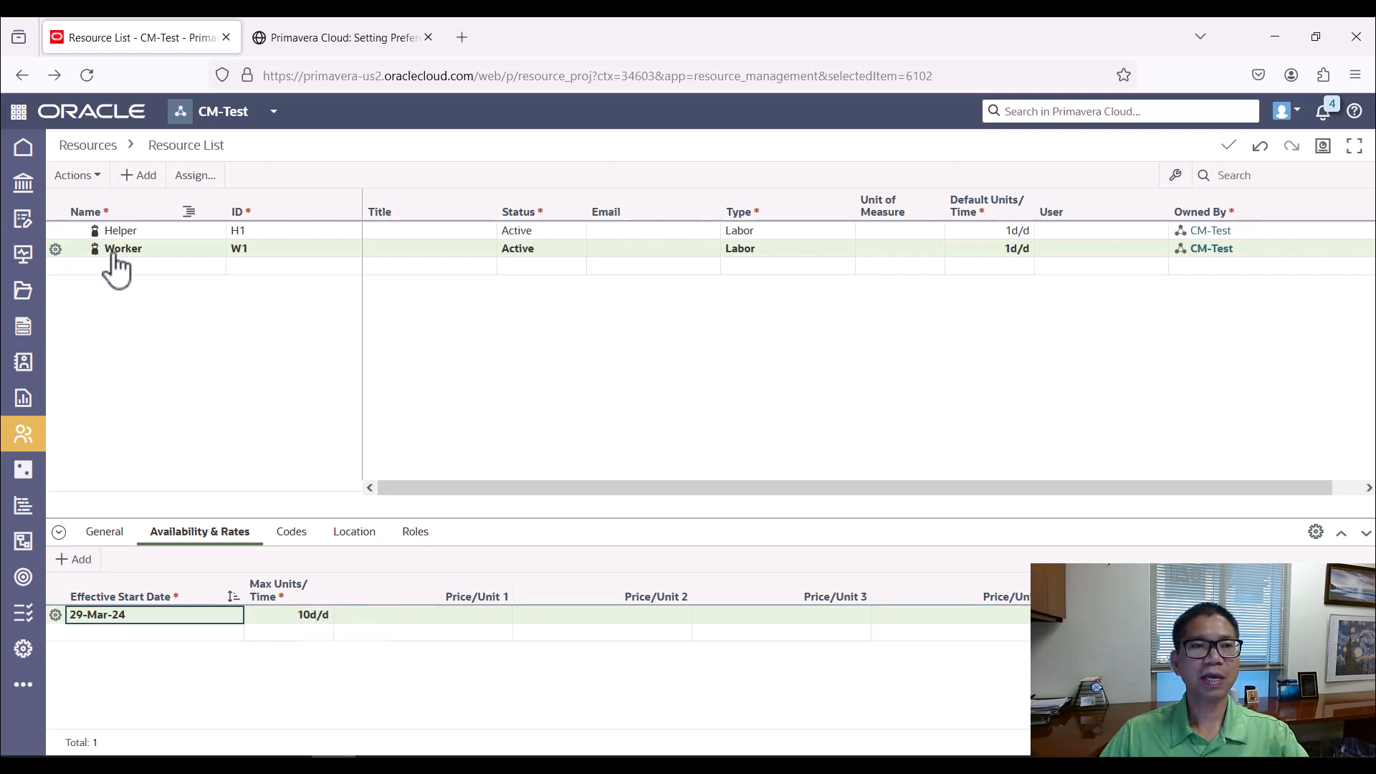
# Open the project's schedule Activities page and check the worker requirements in the Word worksheet's Problem 1 table
pyautogui.moveTo(23, 507)
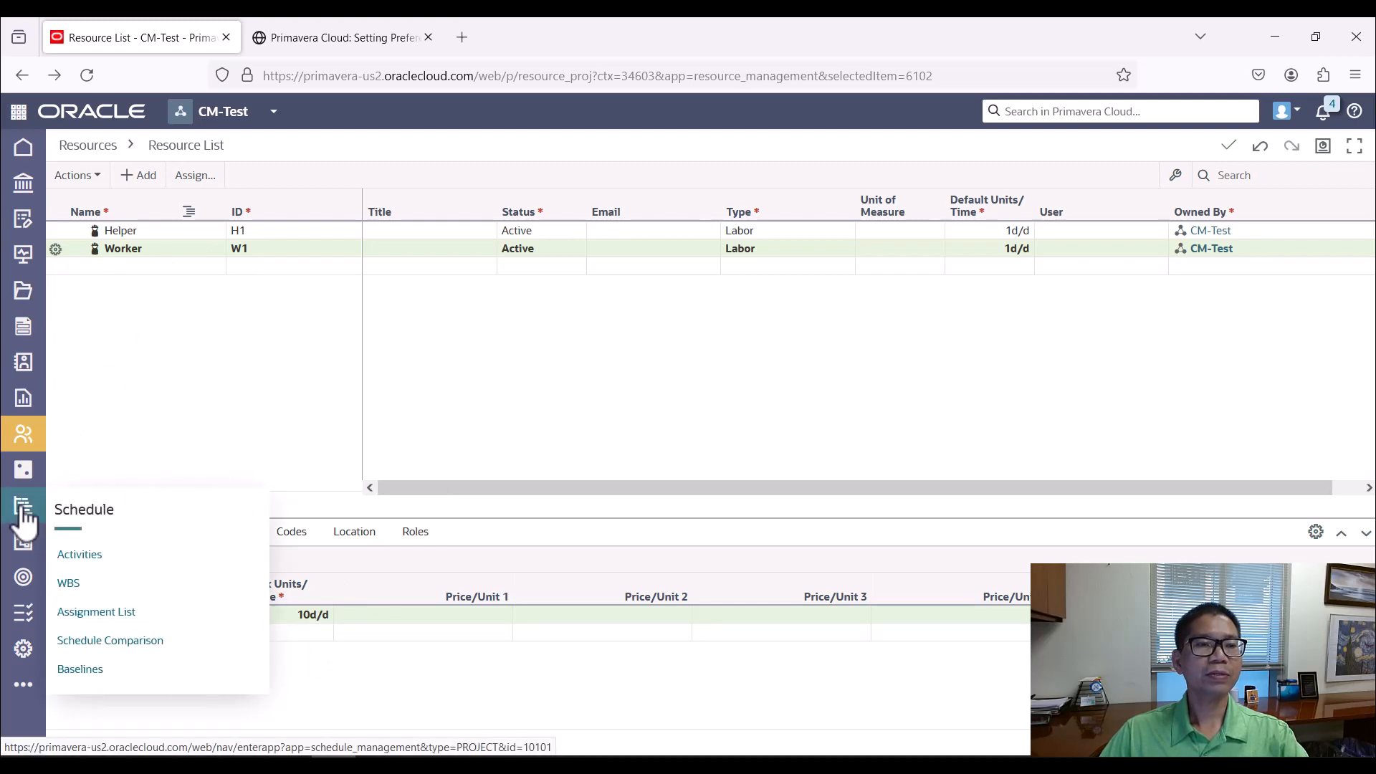
pyautogui.click(77, 561)
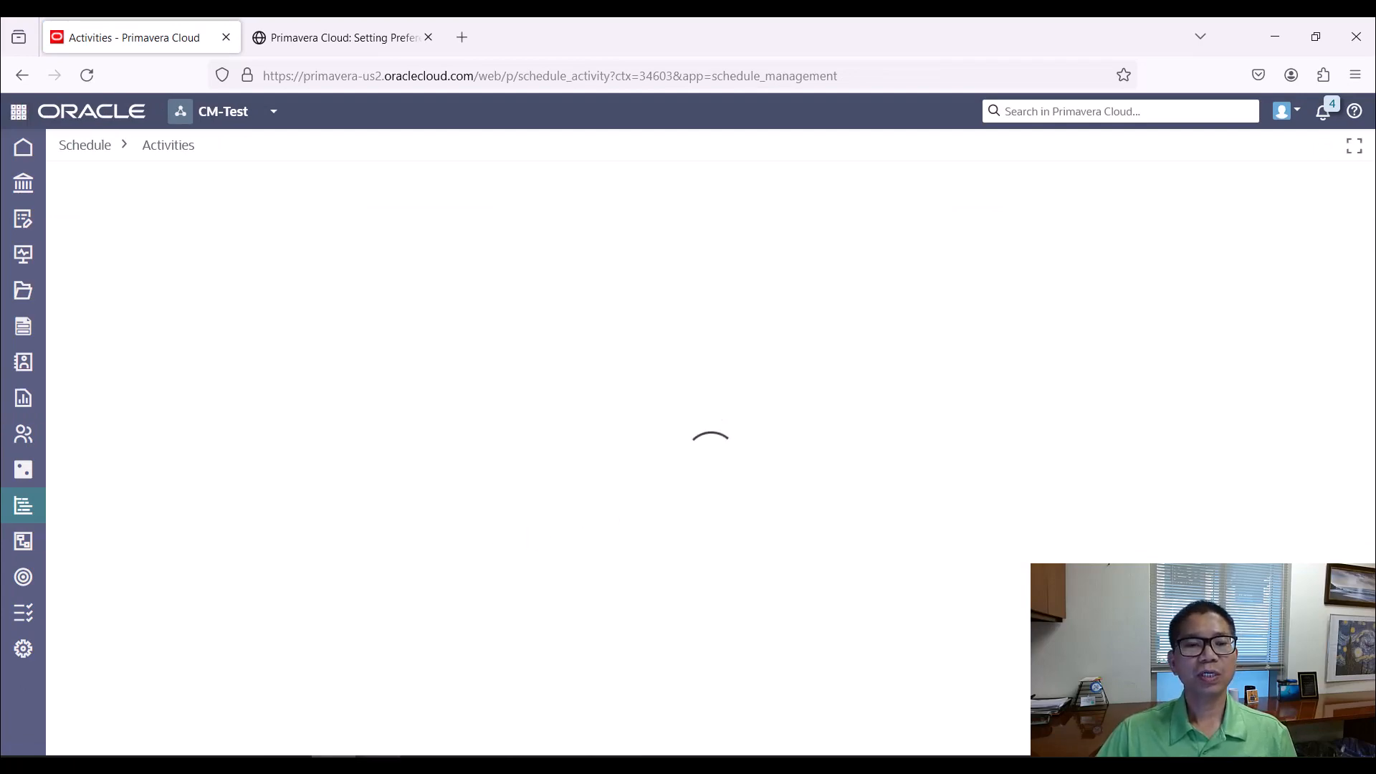
pyautogui.click(246, 766)
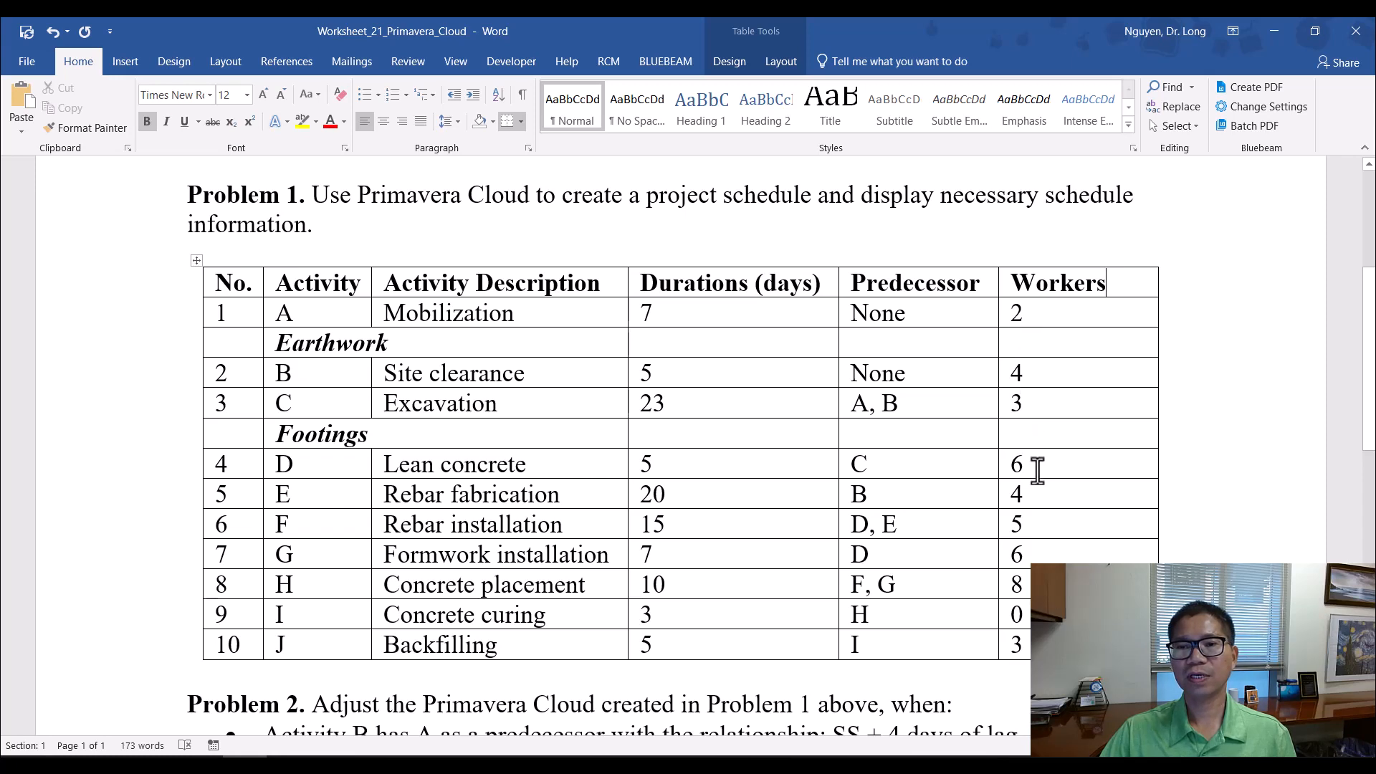
pyautogui.hotkey('alt', 'Tab')
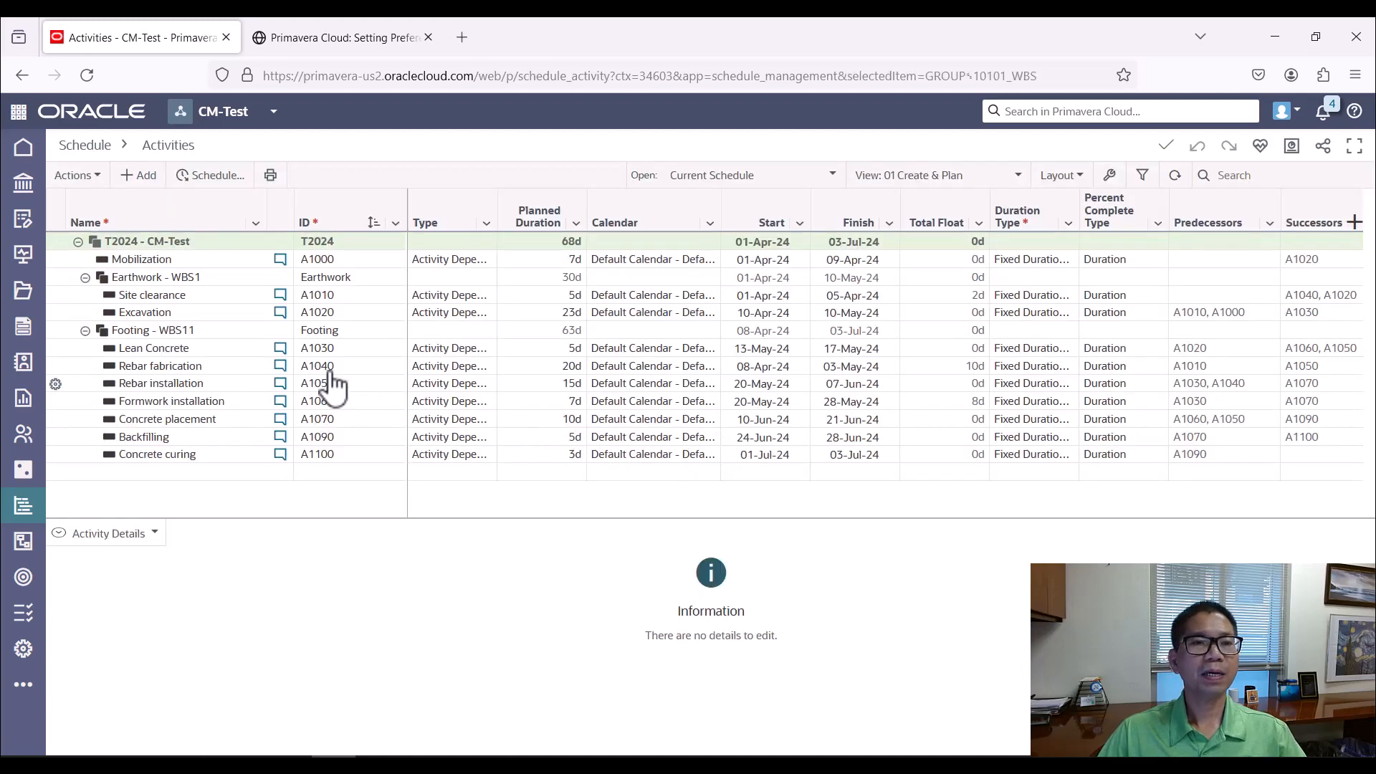
# Assign the Worker resource to the Mobilization activity
pyautogui.click(163, 261)
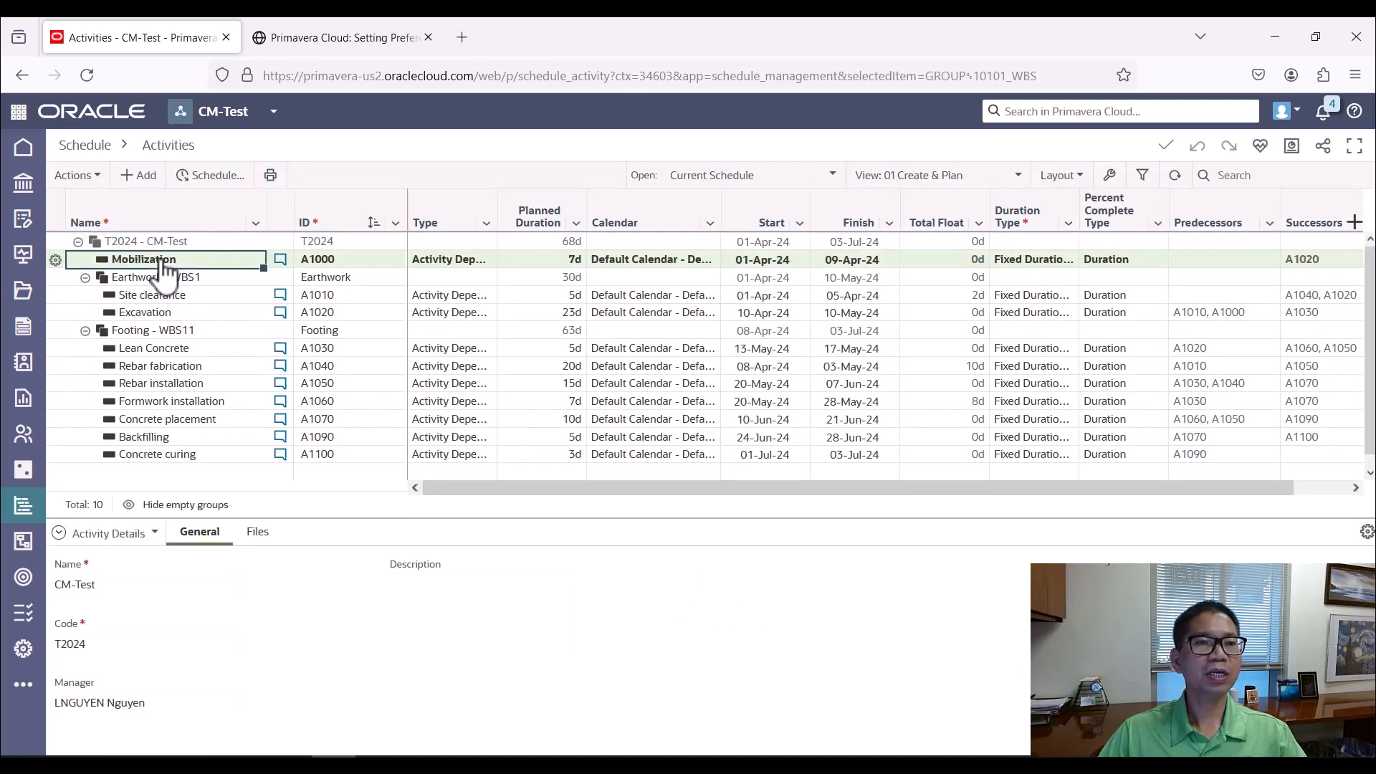
pyautogui.click(57, 262)
pyautogui.moveTo(93, 409)
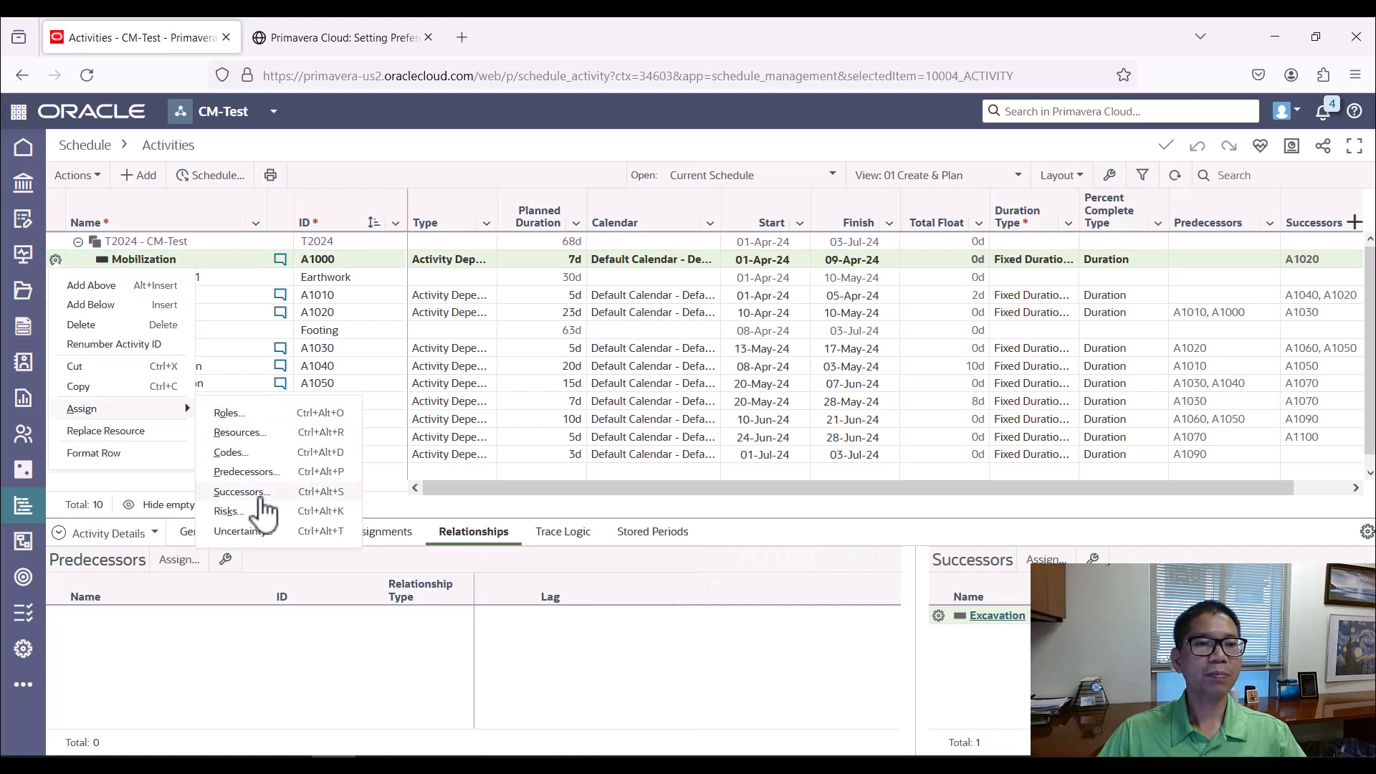
pyautogui.click(240, 432)
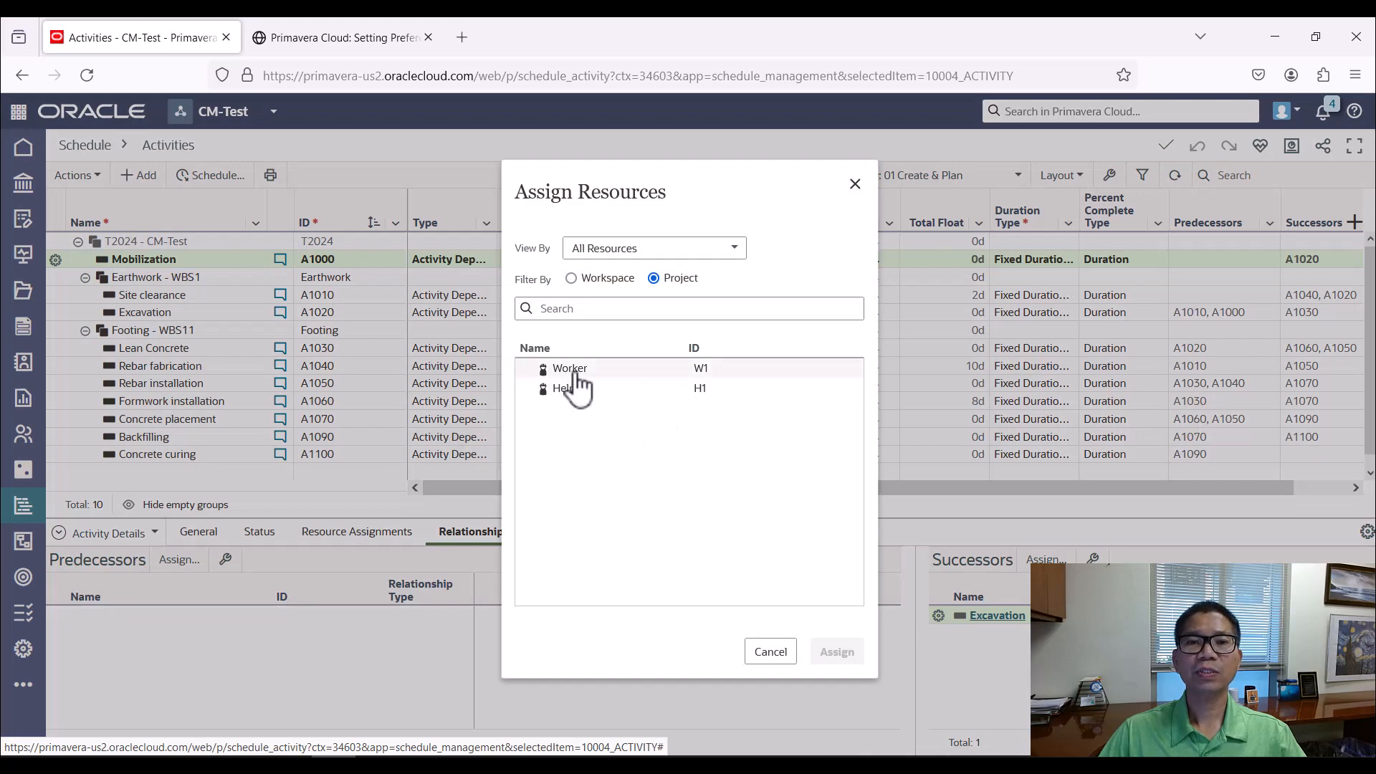
pyautogui.click(574, 371)
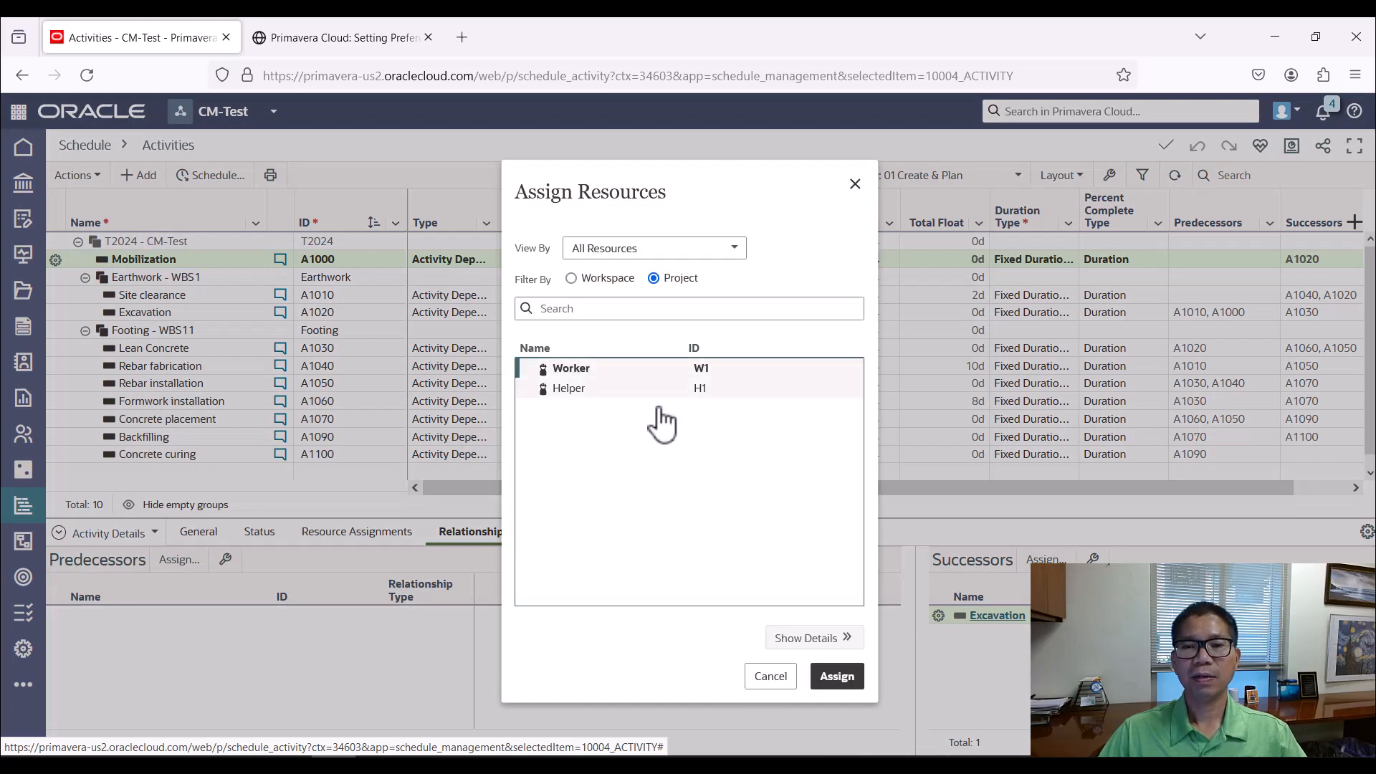
pyautogui.click(835, 677)
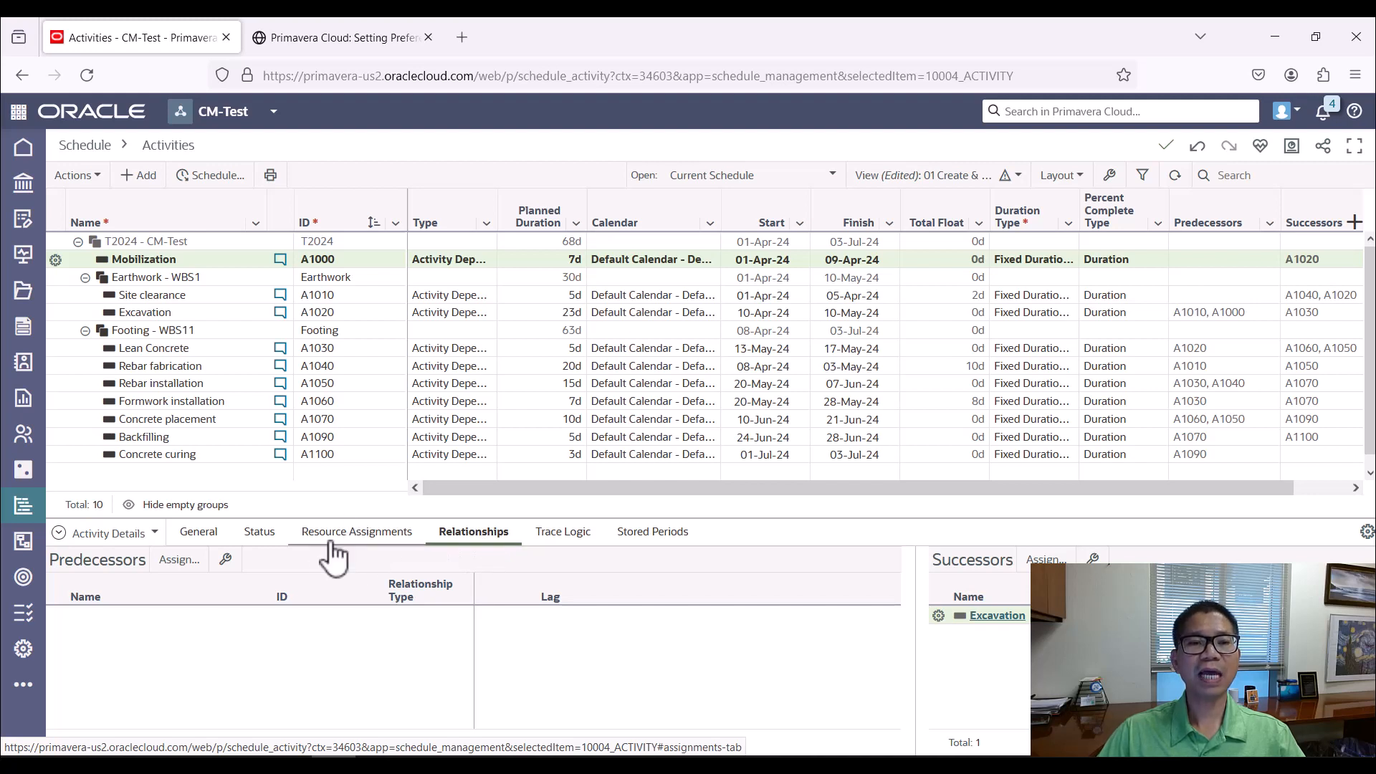
# Set the Remaining Units/Time of Mobilization's Worker assignment to 2d/d
pyautogui.click(366, 541)
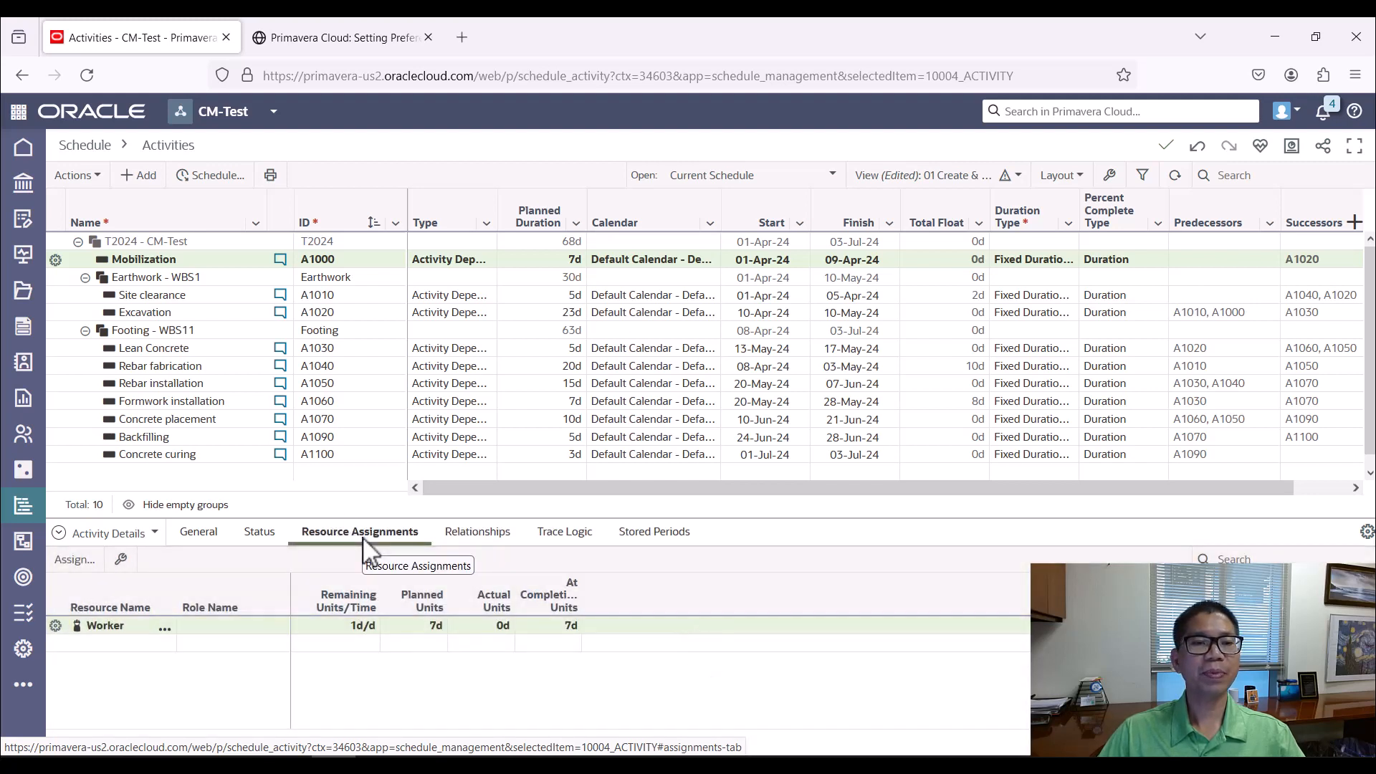
pyautogui.click(347, 631)
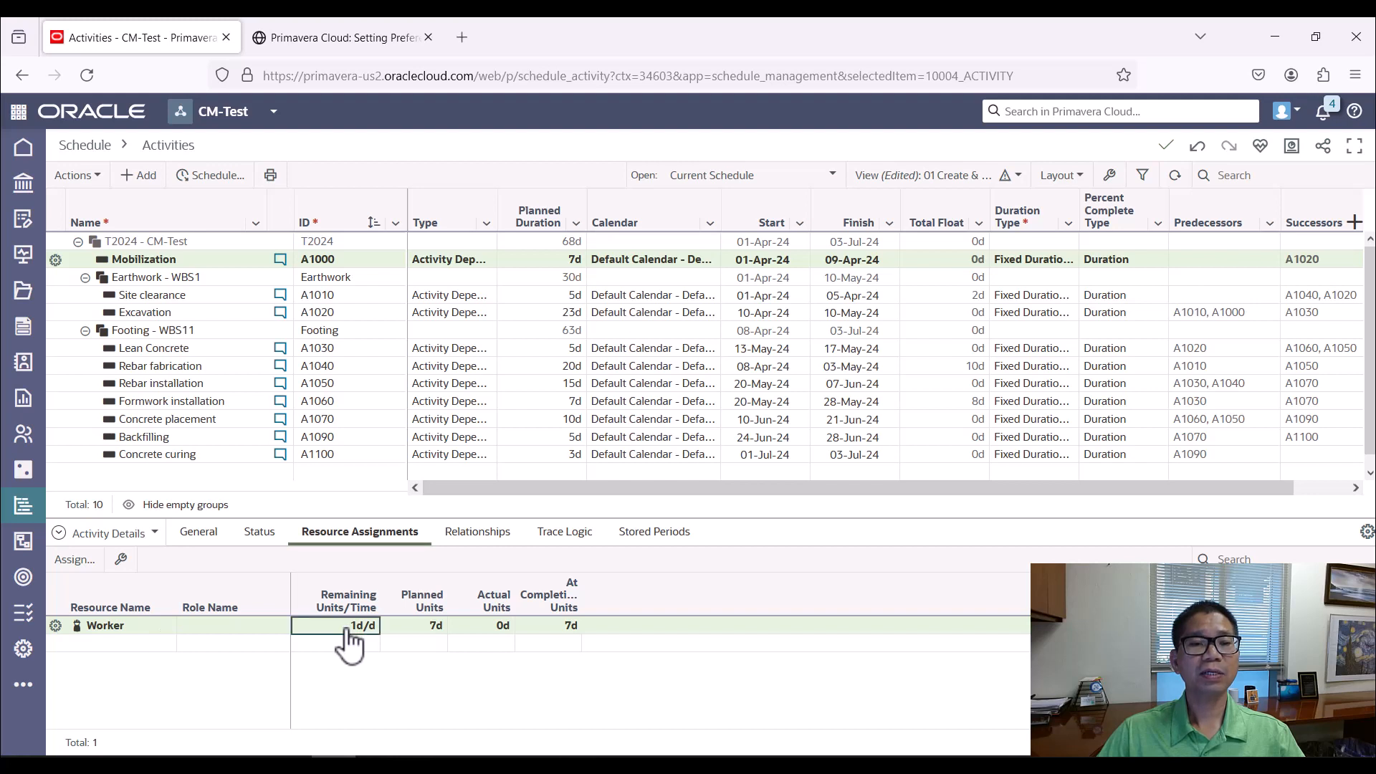
pyautogui.click(347, 634)
pyautogui.click(301, 628)
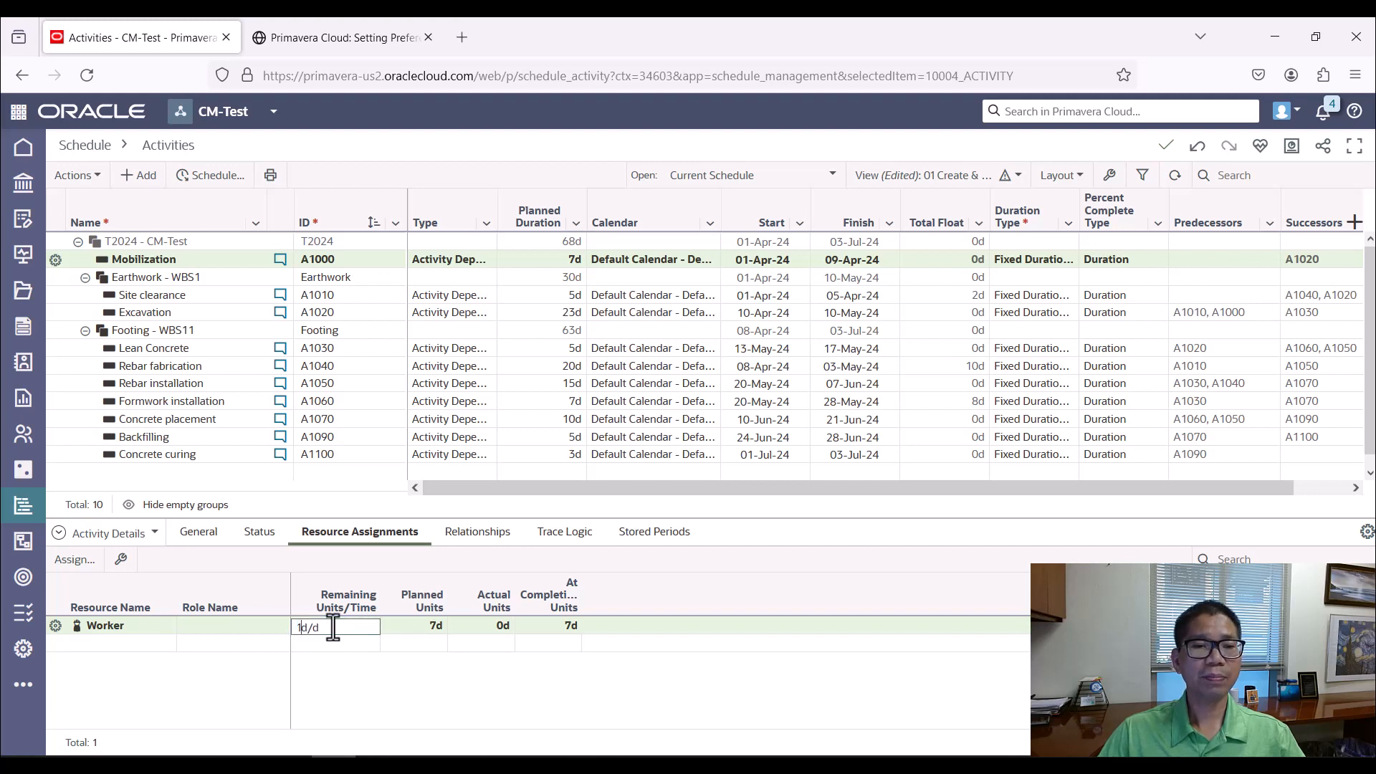
pyautogui.press('BackSpace')
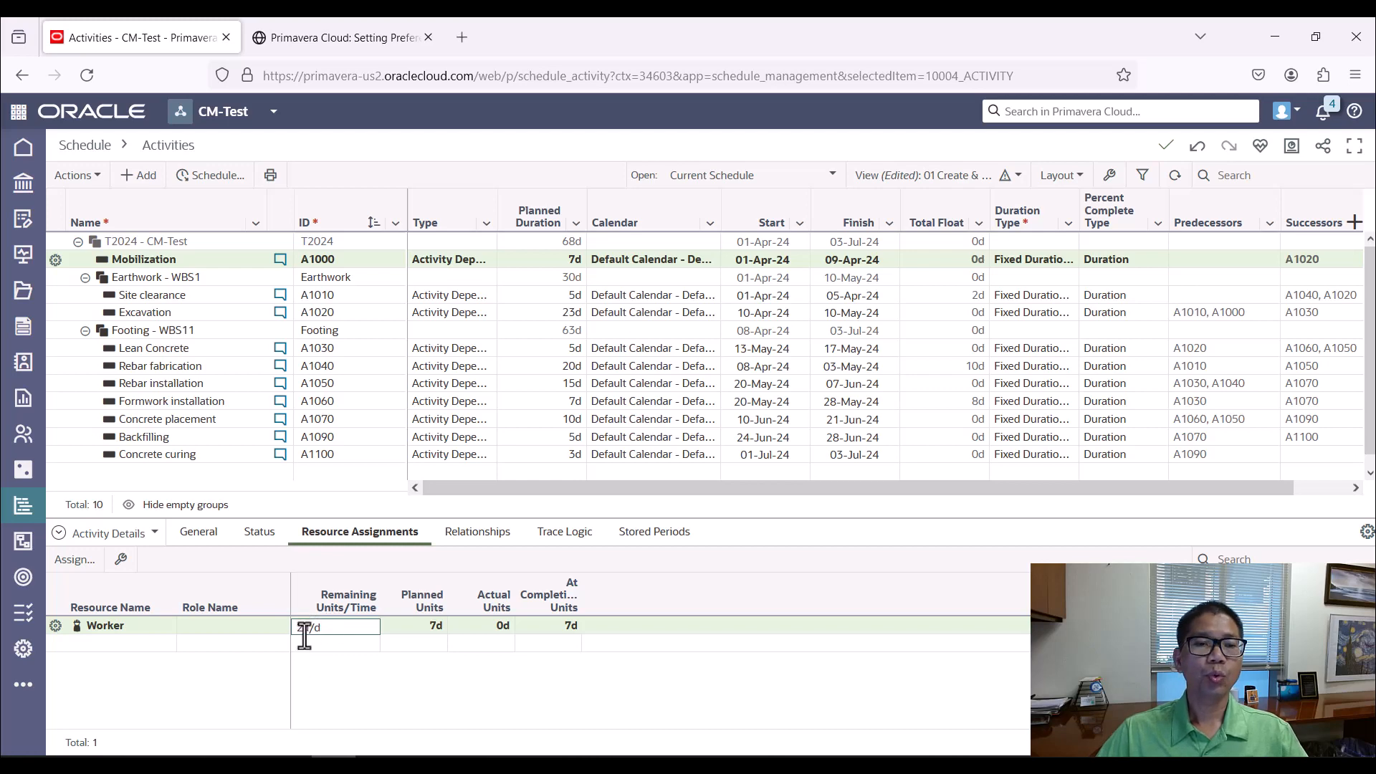
pyautogui.press('Return')
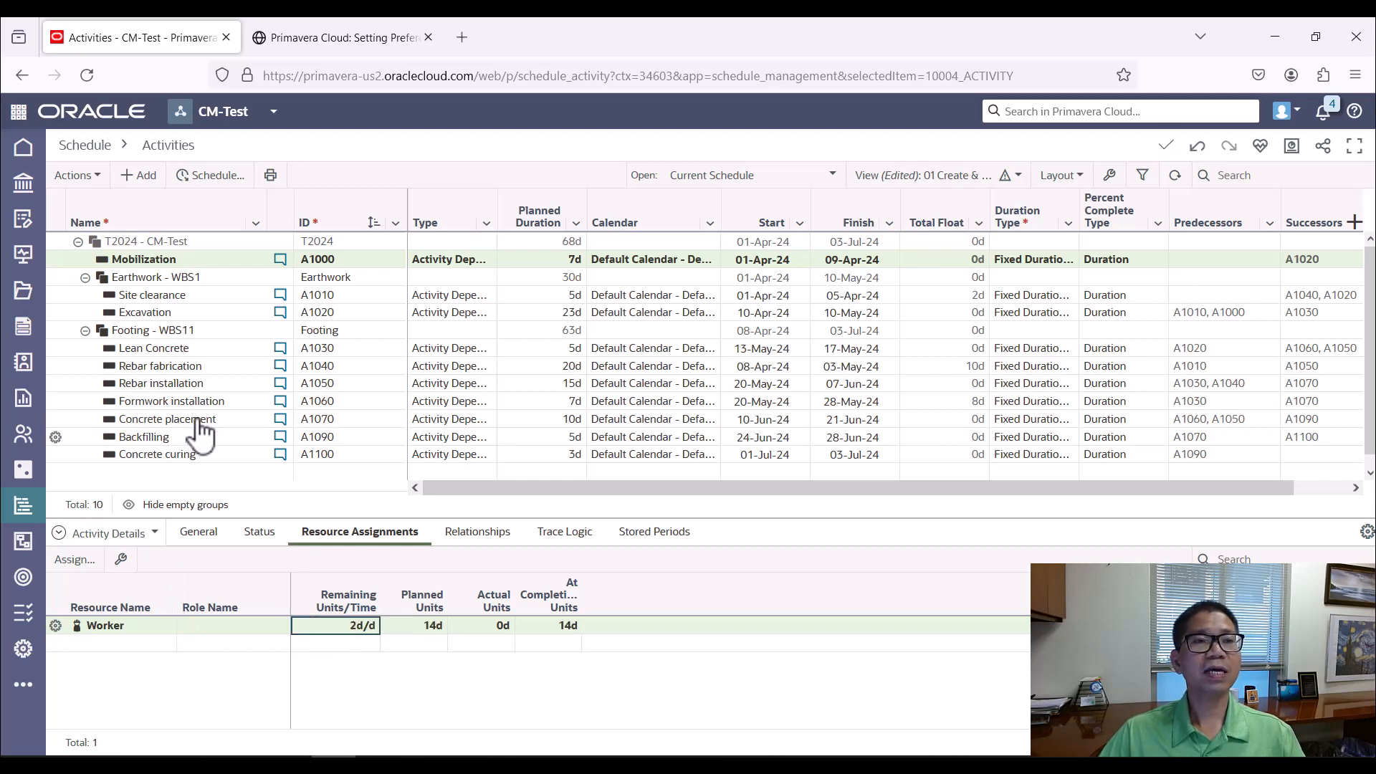
# Check the worker requirements in the Word worksheet and assign the Worker resource to the Site clearance activity
pyautogui.click(244, 766)
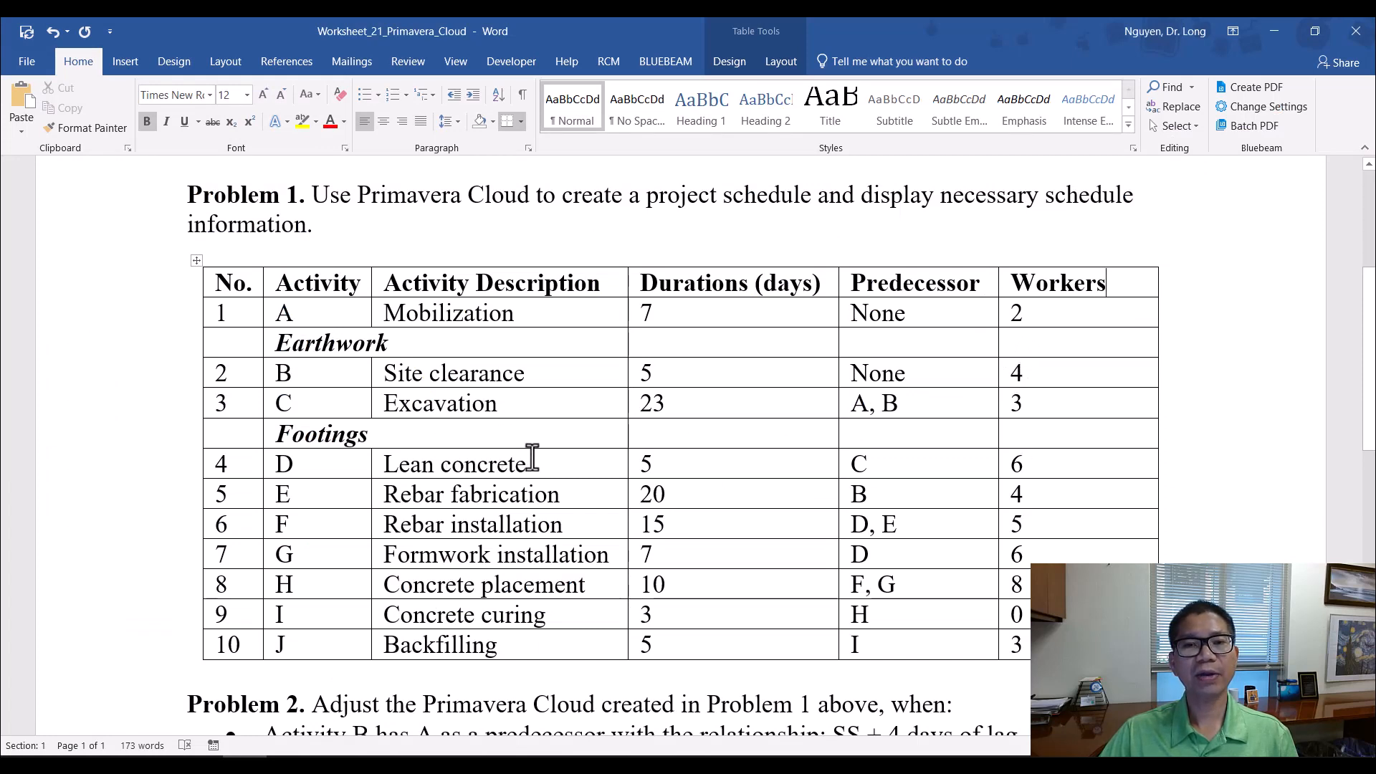
pyautogui.hotkey('alt', 'Tab')
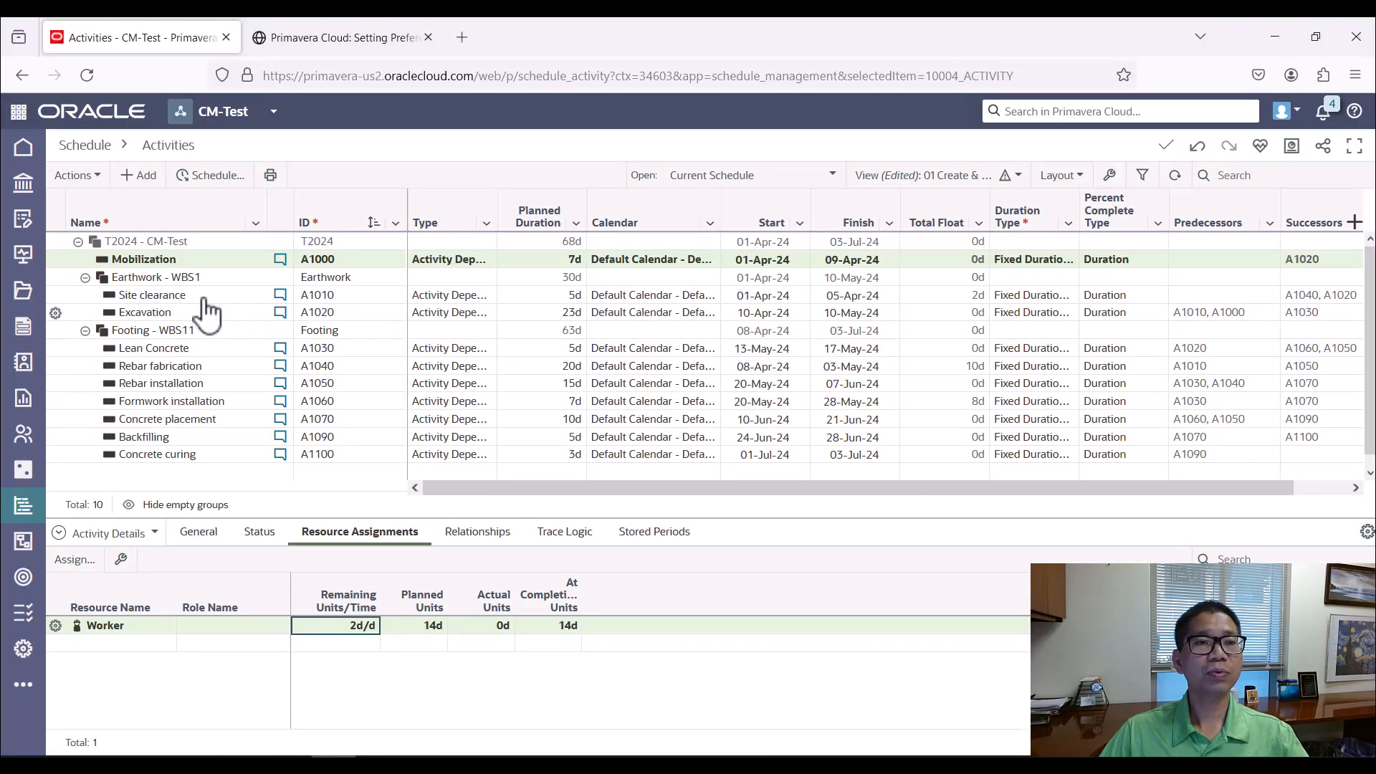
pyautogui.click(194, 297)
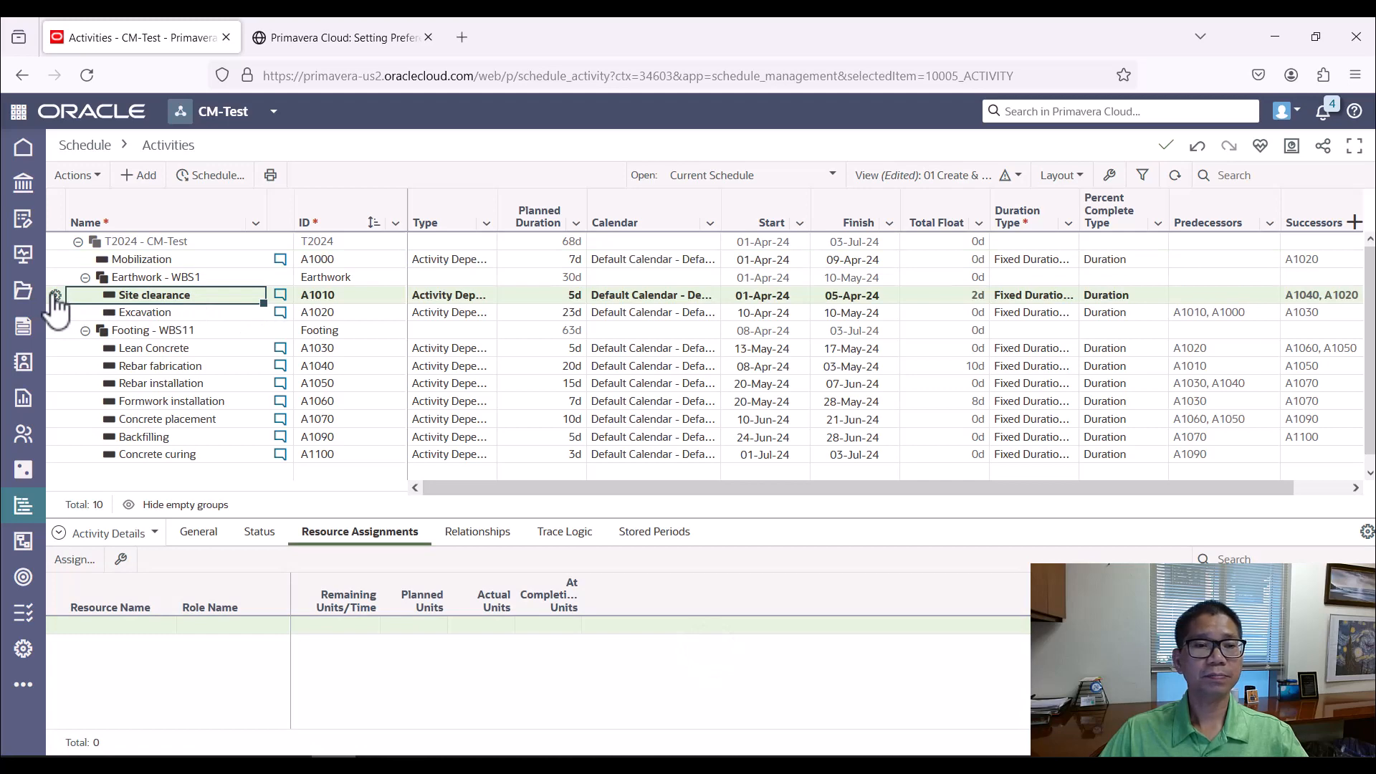
pyautogui.click(85, 559)
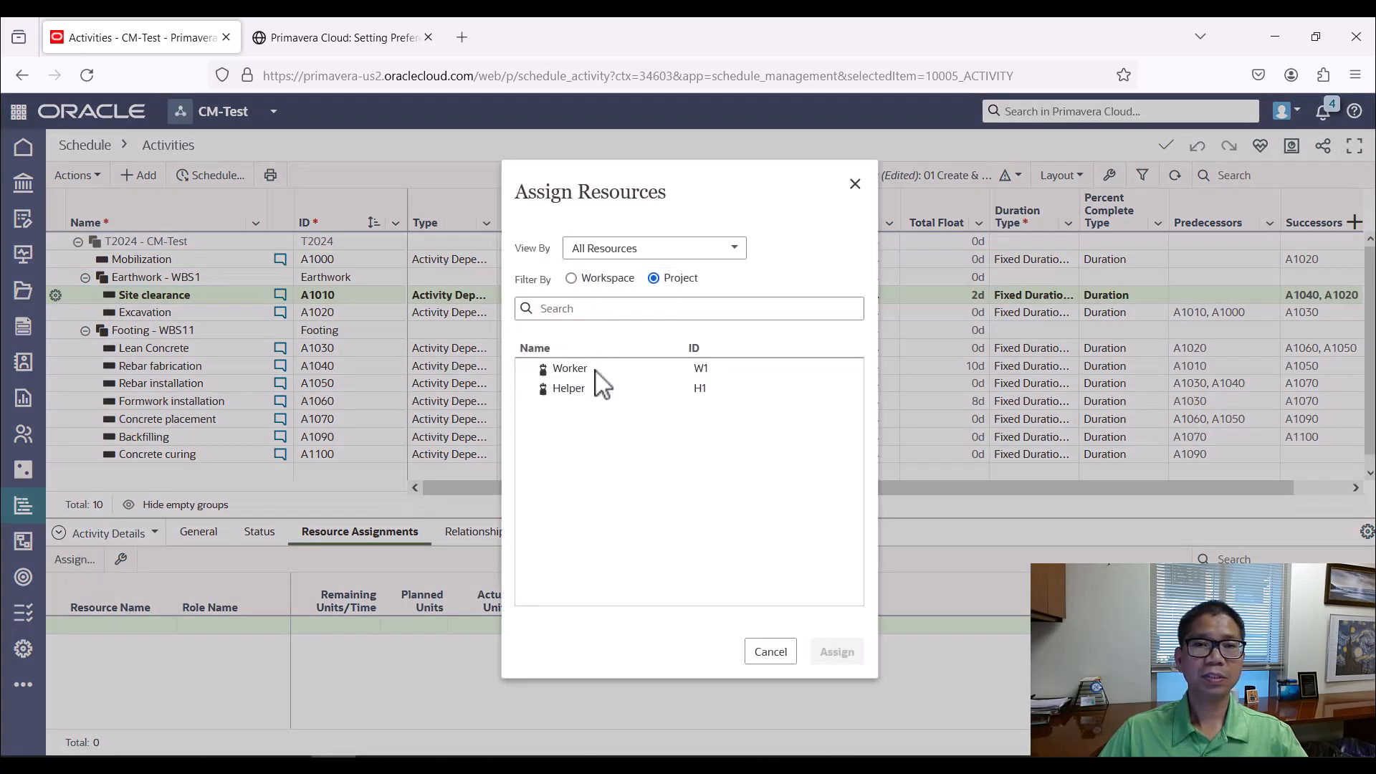
pyautogui.click(855, 184)
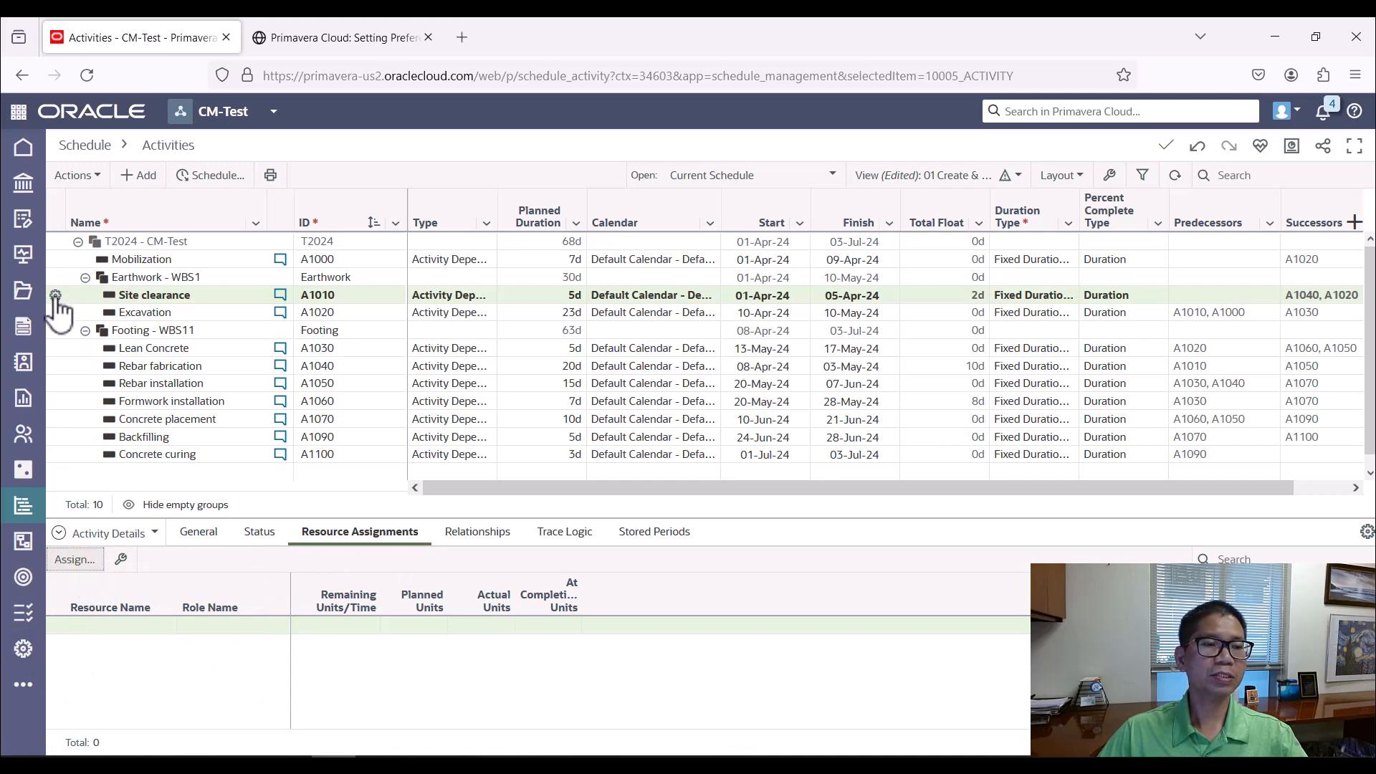
pyautogui.click(72, 562)
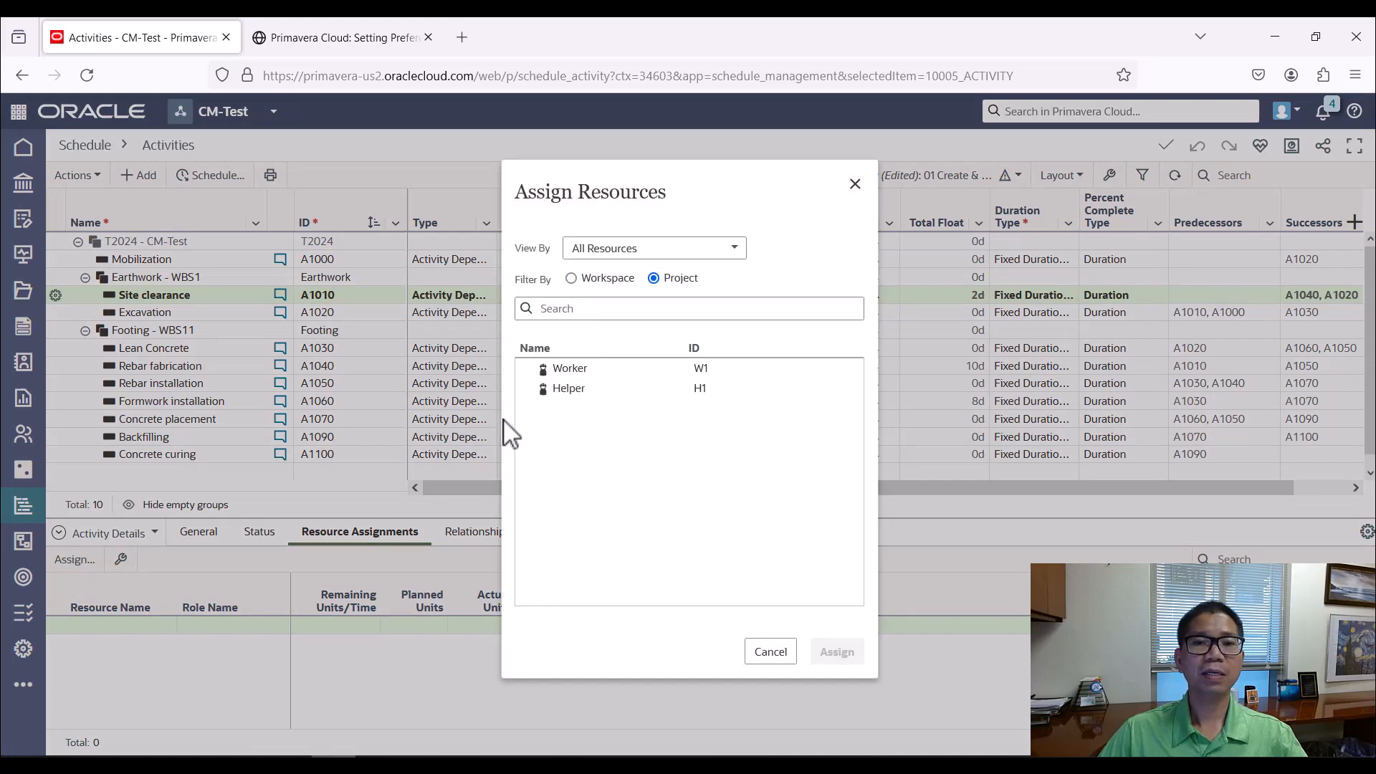
pyautogui.click(578, 369)
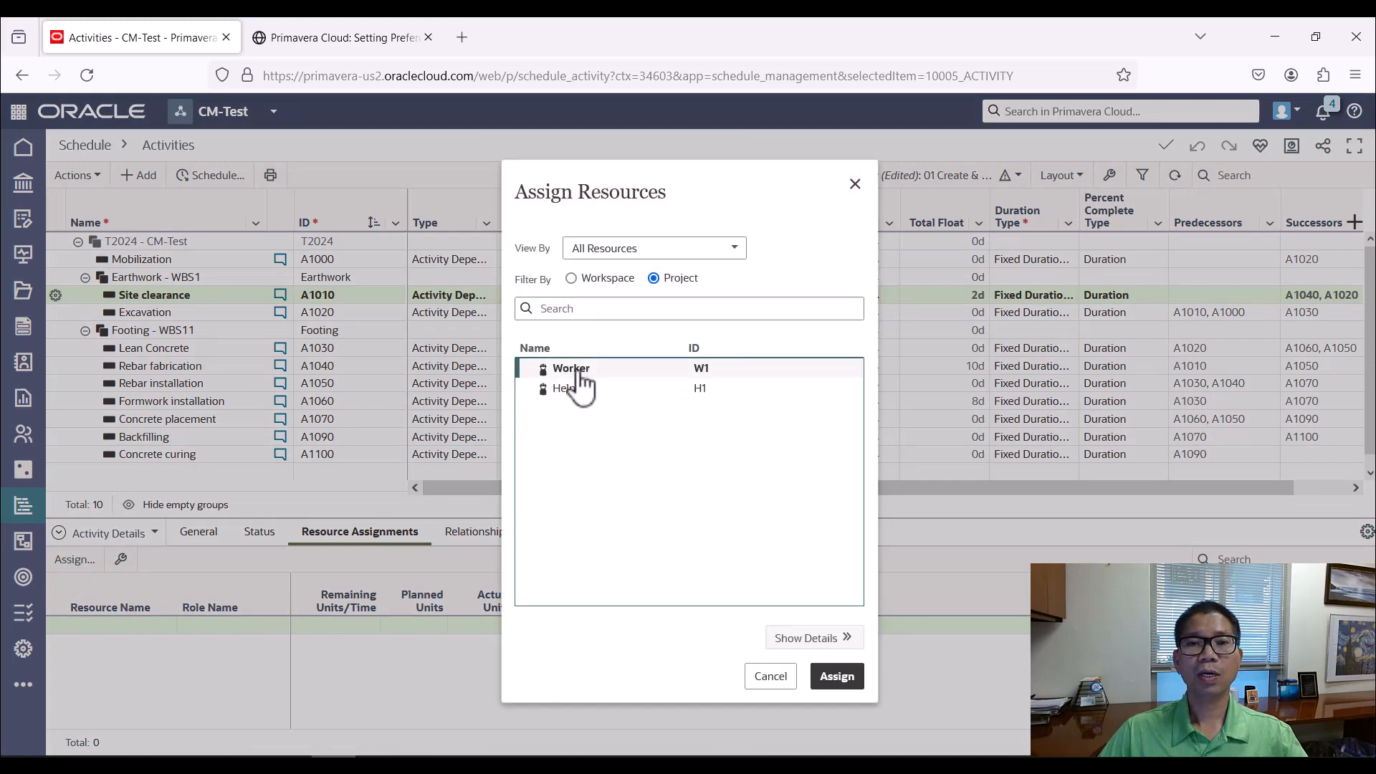
pyautogui.click(836, 676)
# Set the Remaining Units/Time of Site clearance's Worker assignment to 4d/d
pyautogui.click(358, 631)
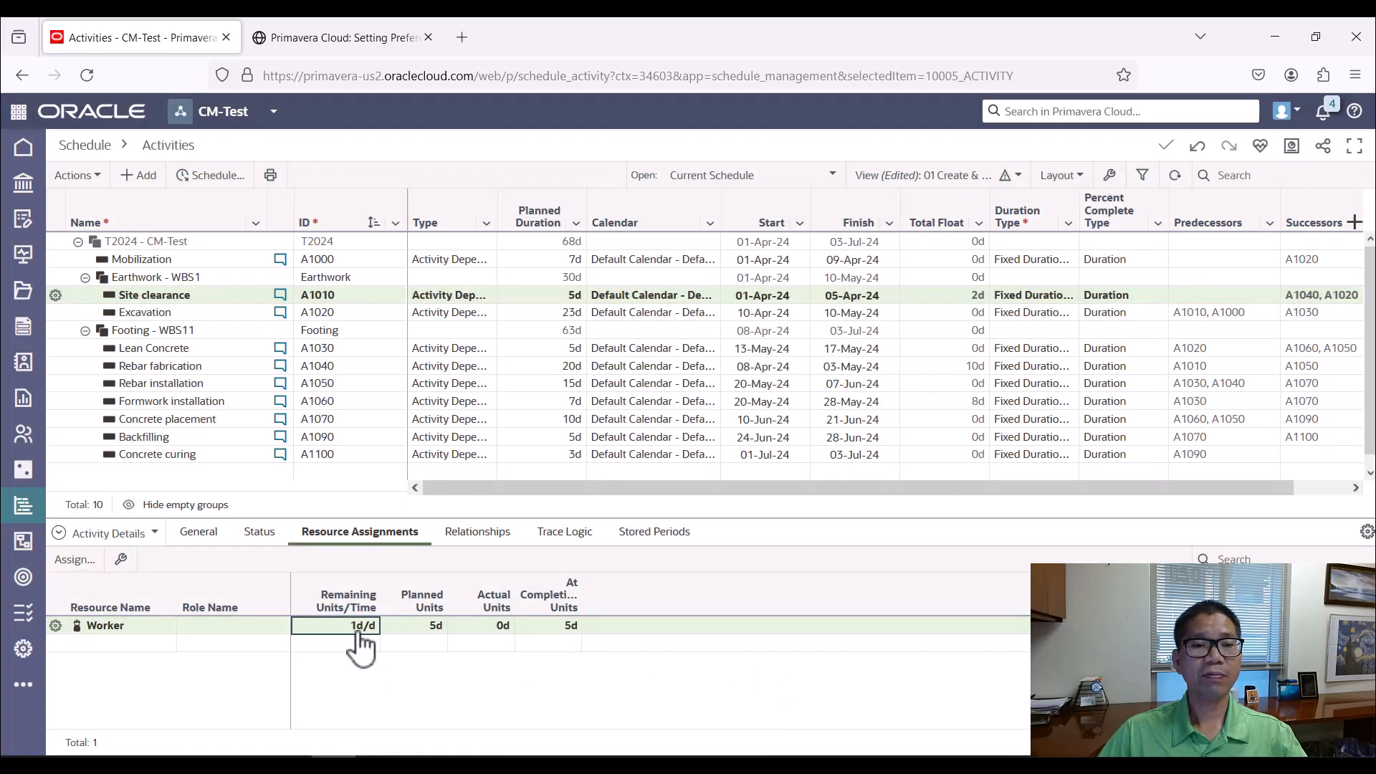
pyautogui.click(334, 640)
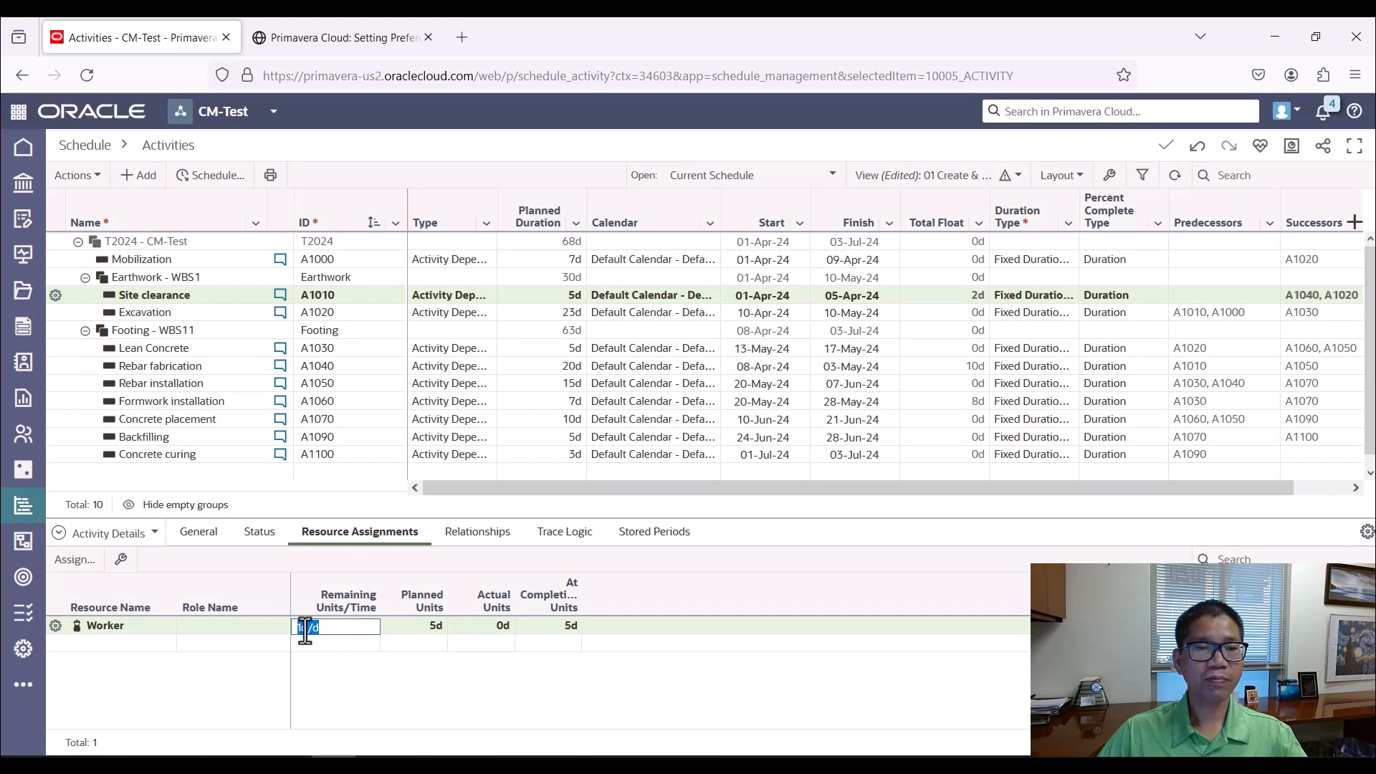
pyautogui.press('BackSpace')
pyautogui.write('4')
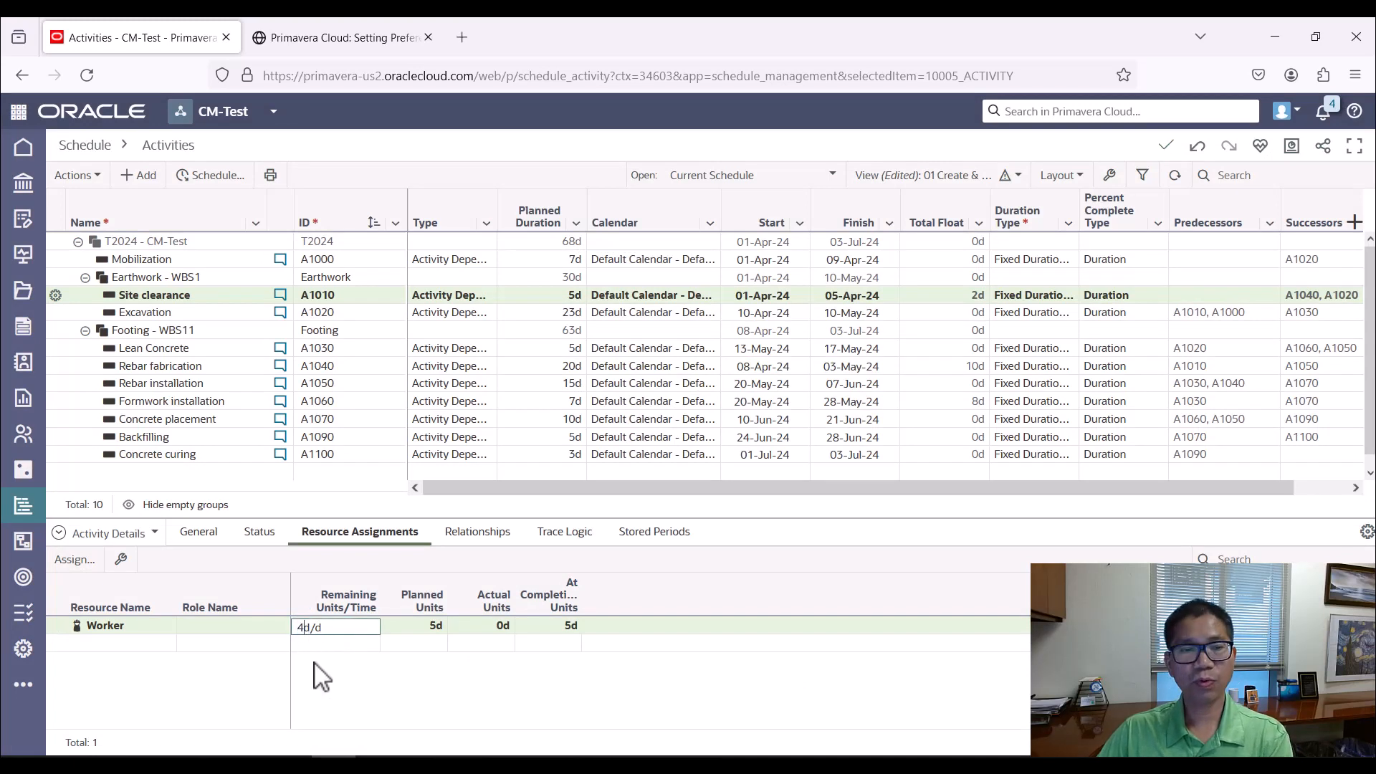
pyautogui.click(314, 662)
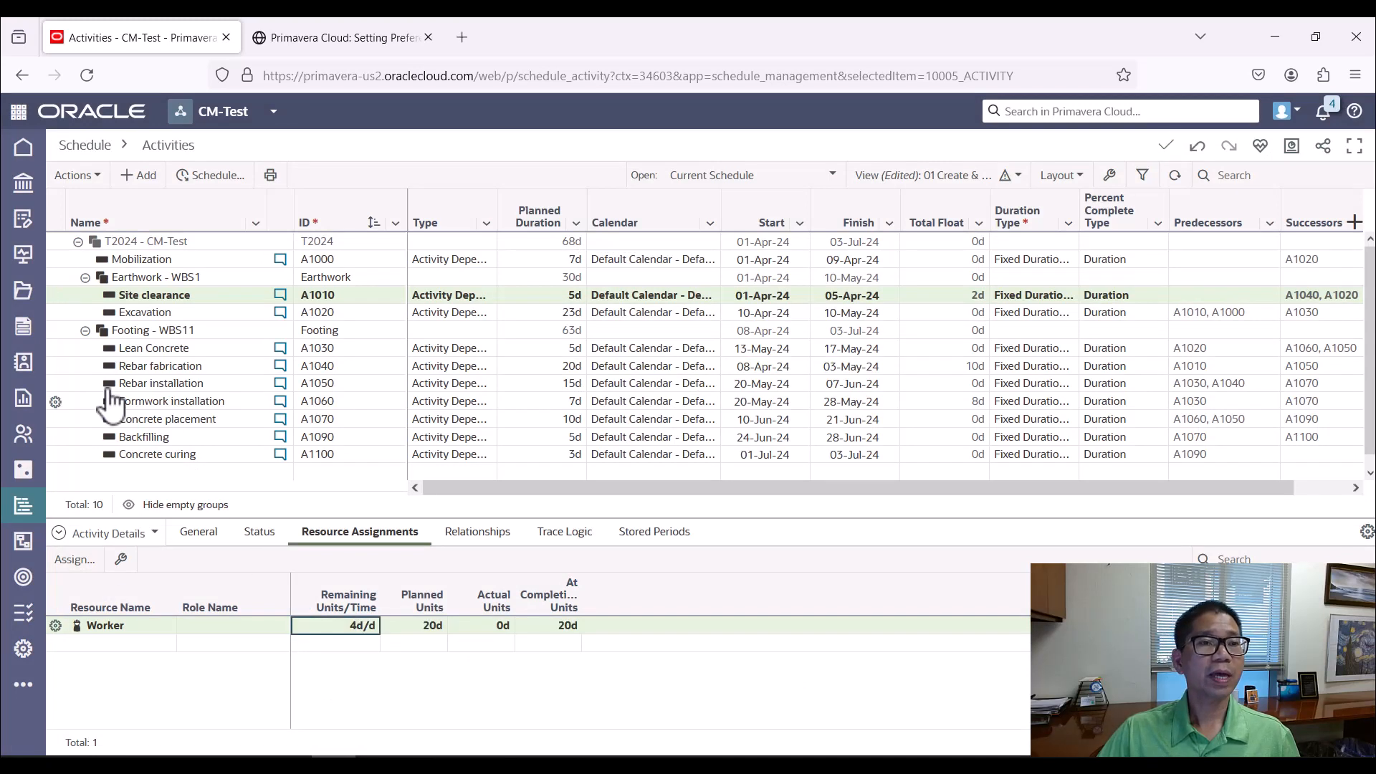
# Assign the Worker resource to the Excavation activity and set its Remaining Units/Time to 3d/d
pyautogui.click(84, 314)
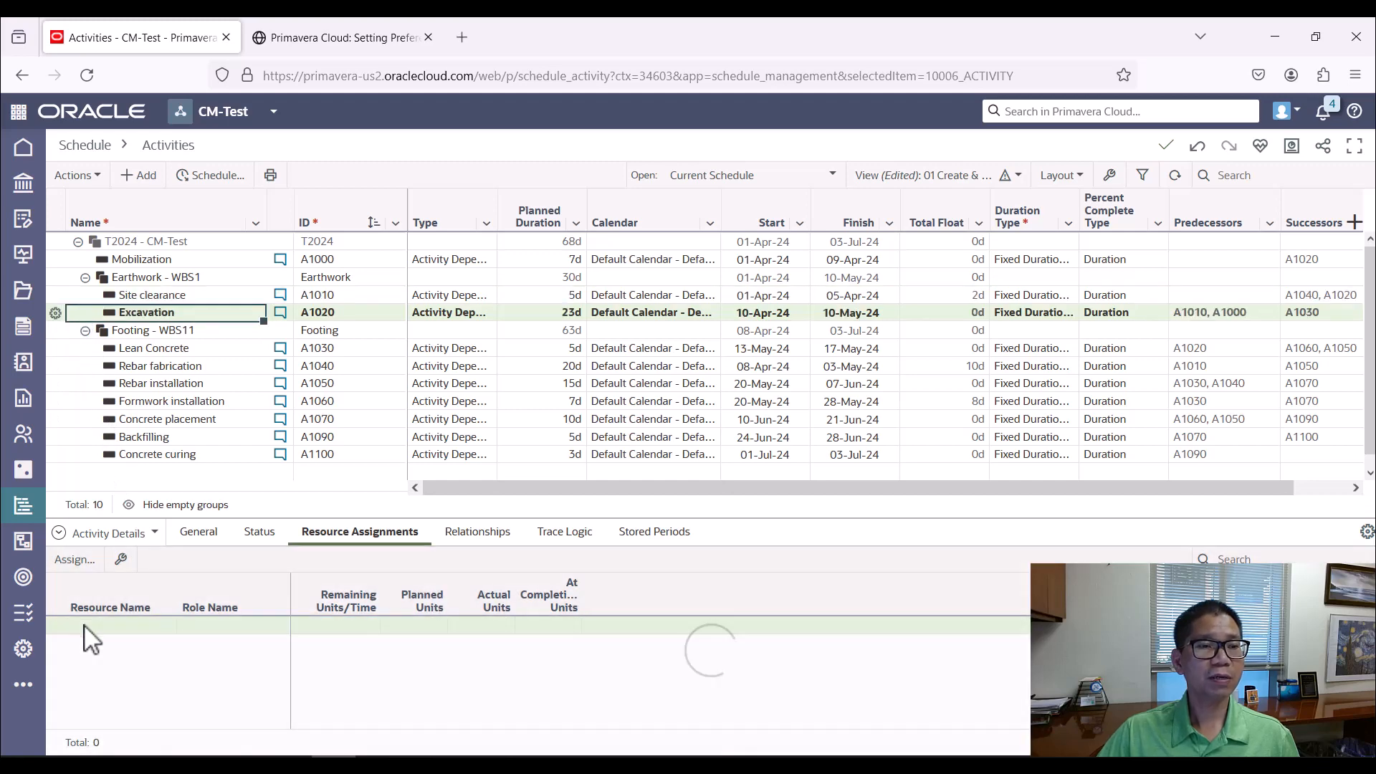
pyautogui.click(76, 559)
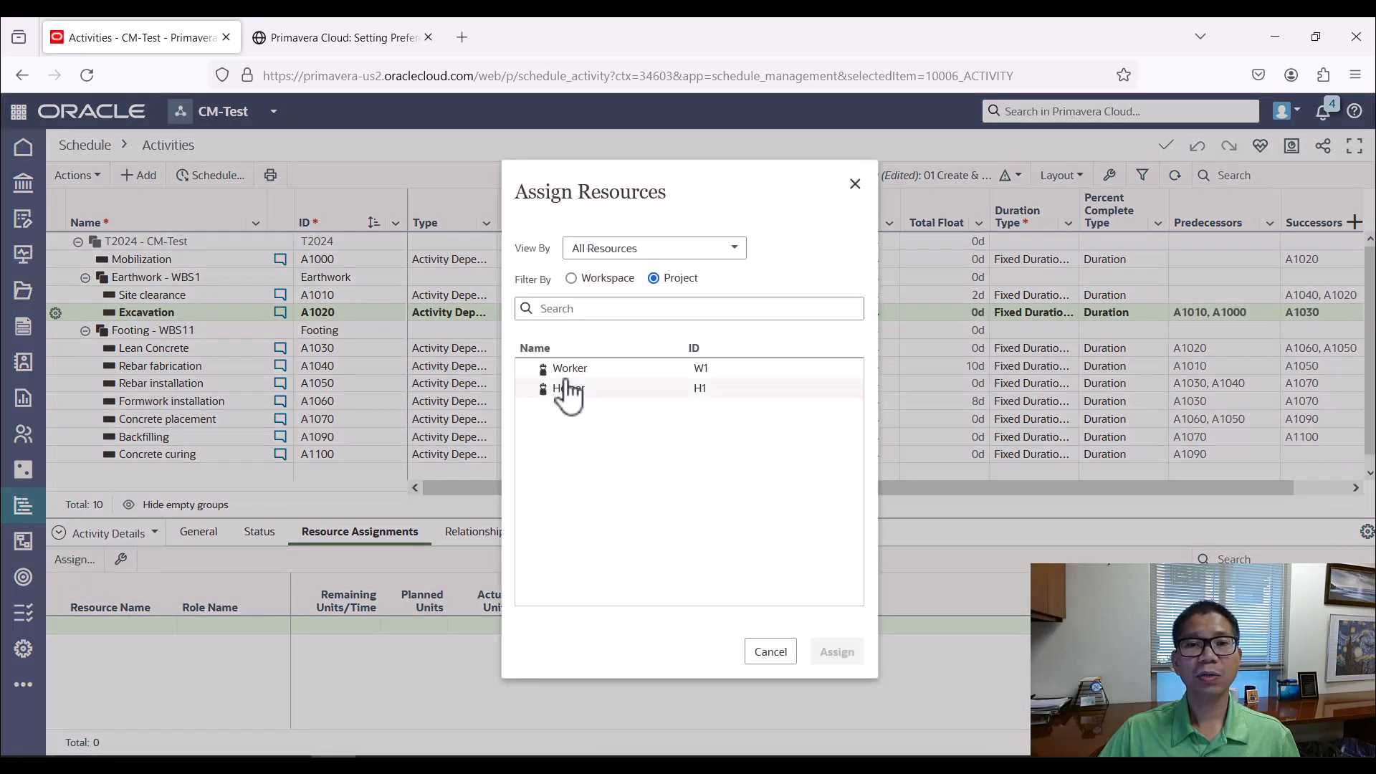
pyautogui.click(571, 370)
pyautogui.click(836, 676)
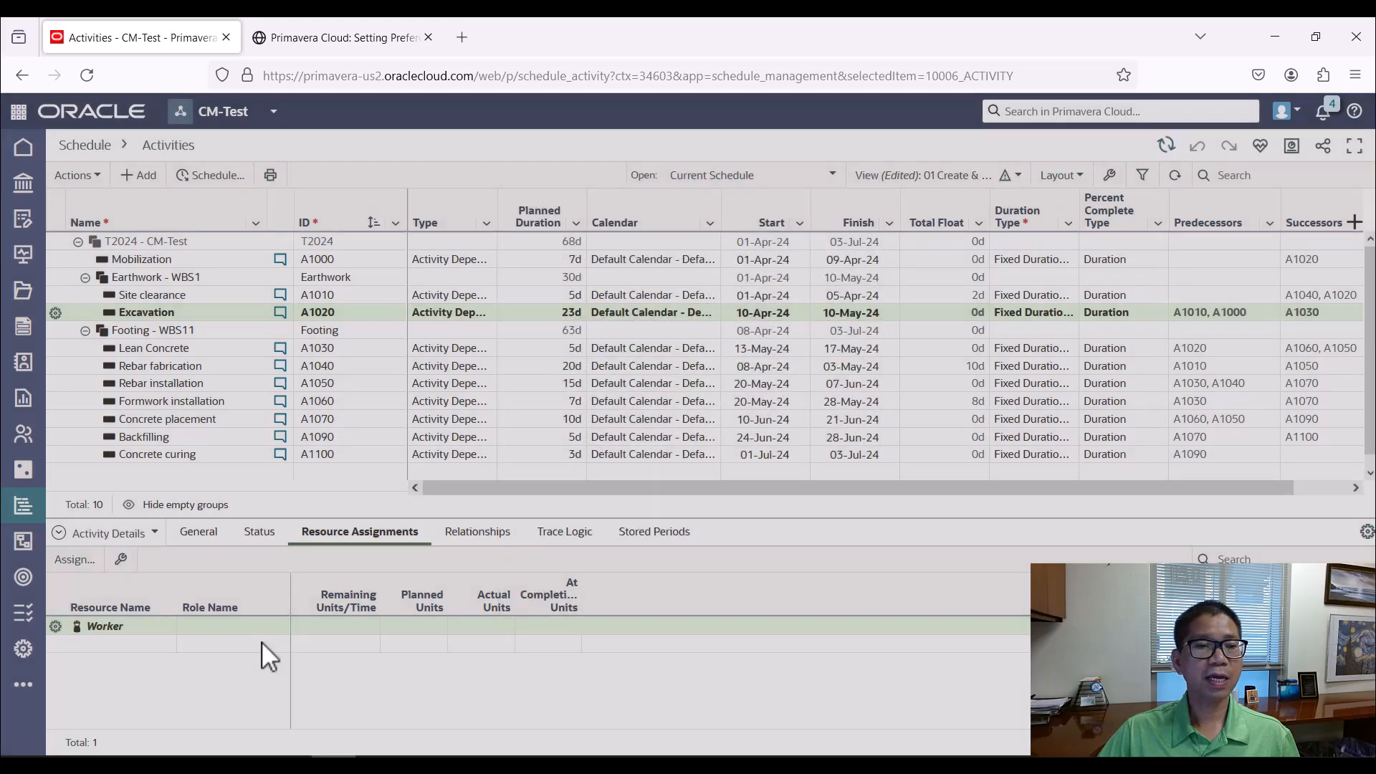
pyautogui.click(334, 634)
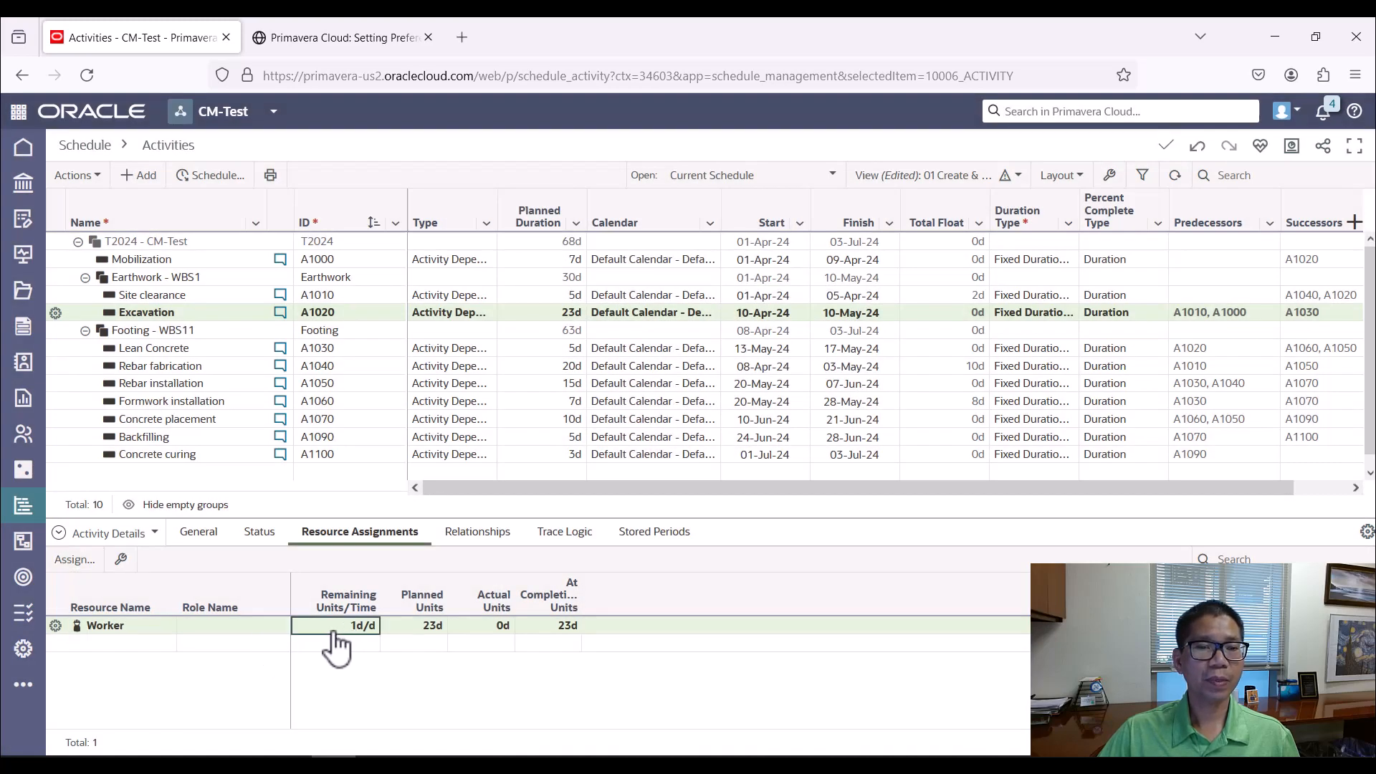
pyautogui.click(318, 629)
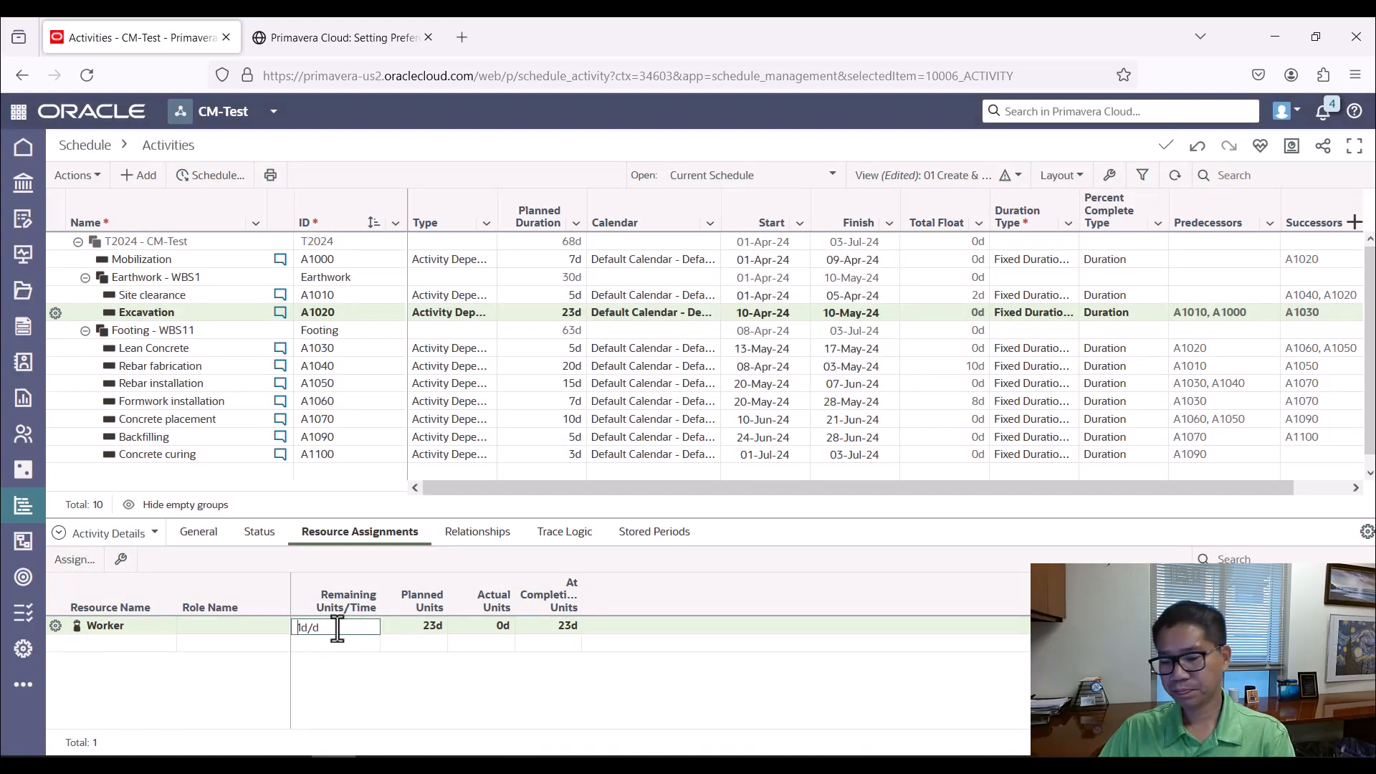
pyautogui.write('3')
pyautogui.click(239, 689)
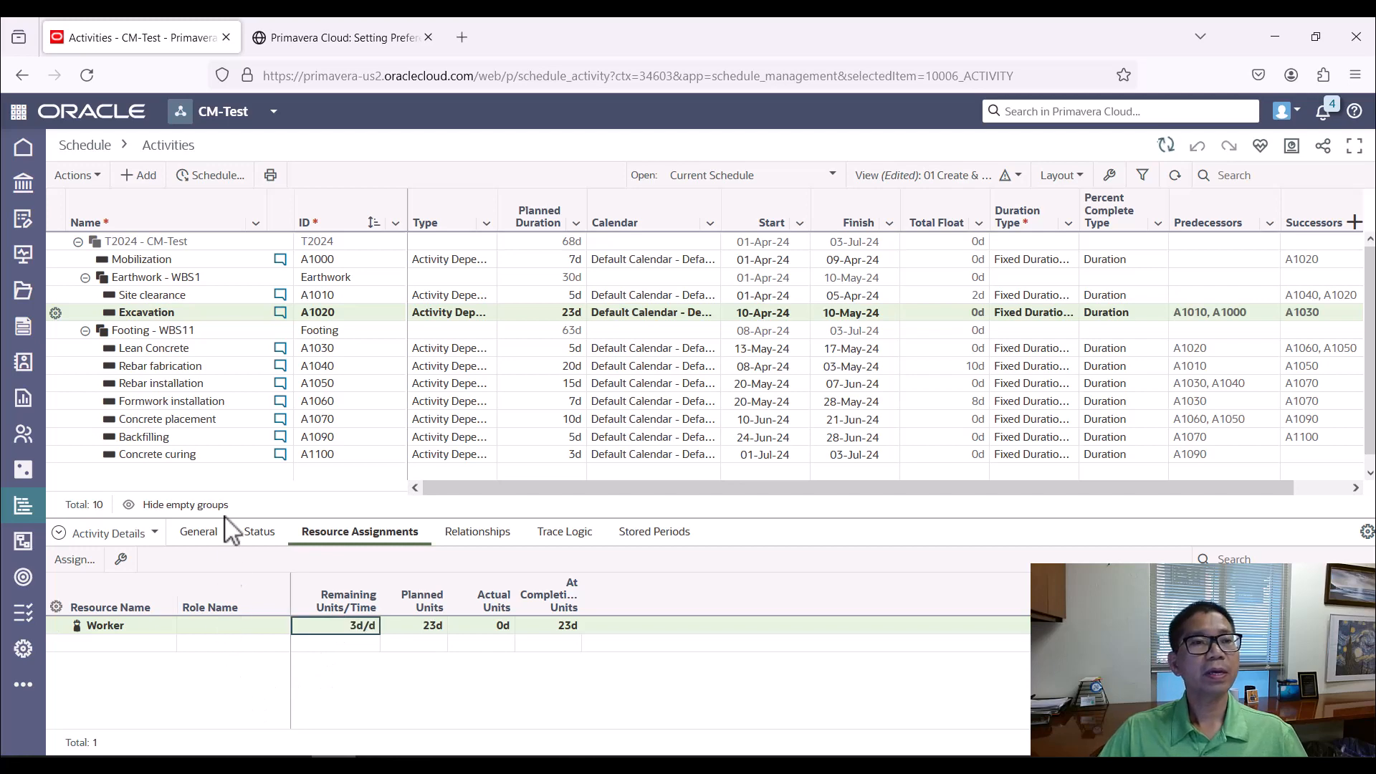
# Assign the Worker resource to the Lean Concrete activity and set its Remaining Units/Time to 6d/d
pyautogui.click(149, 351)
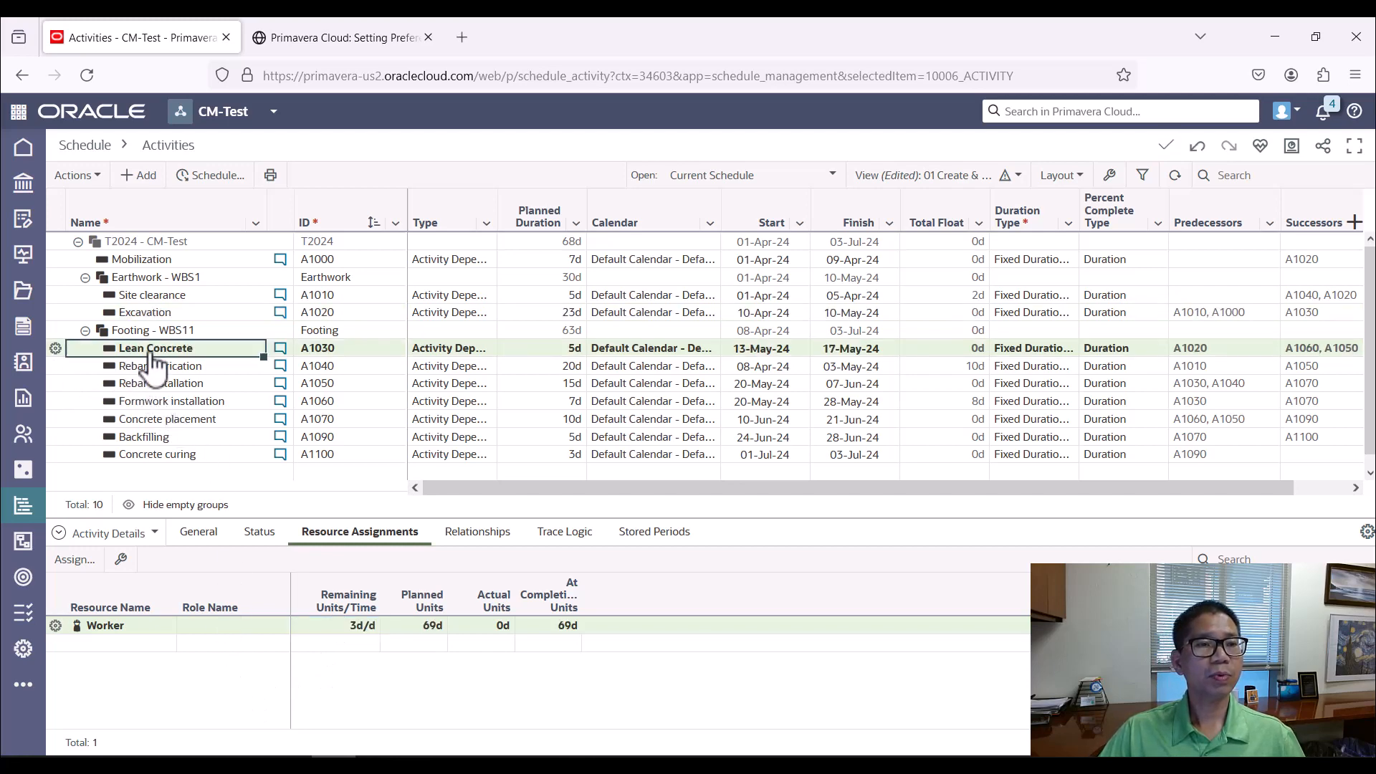
pyautogui.click(75, 560)
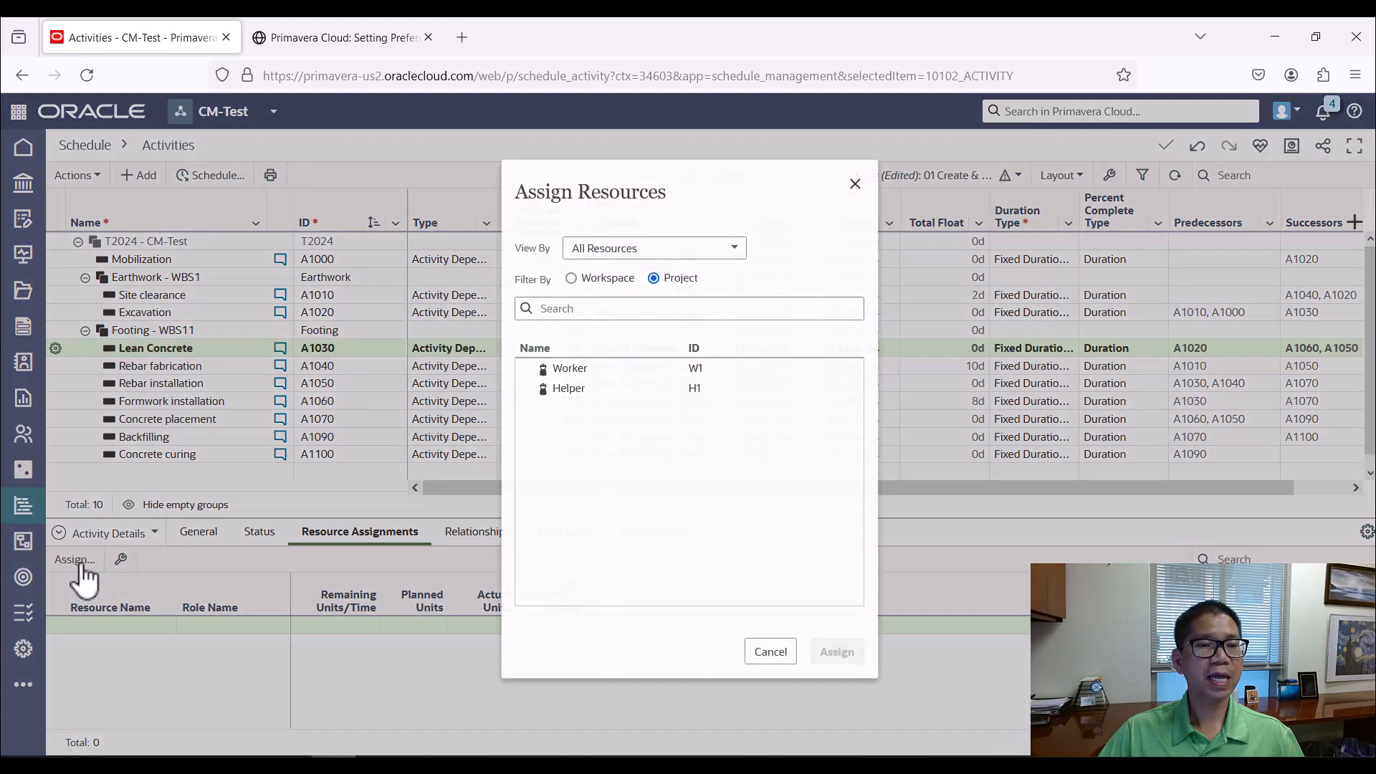
pyautogui.click(574, 375)
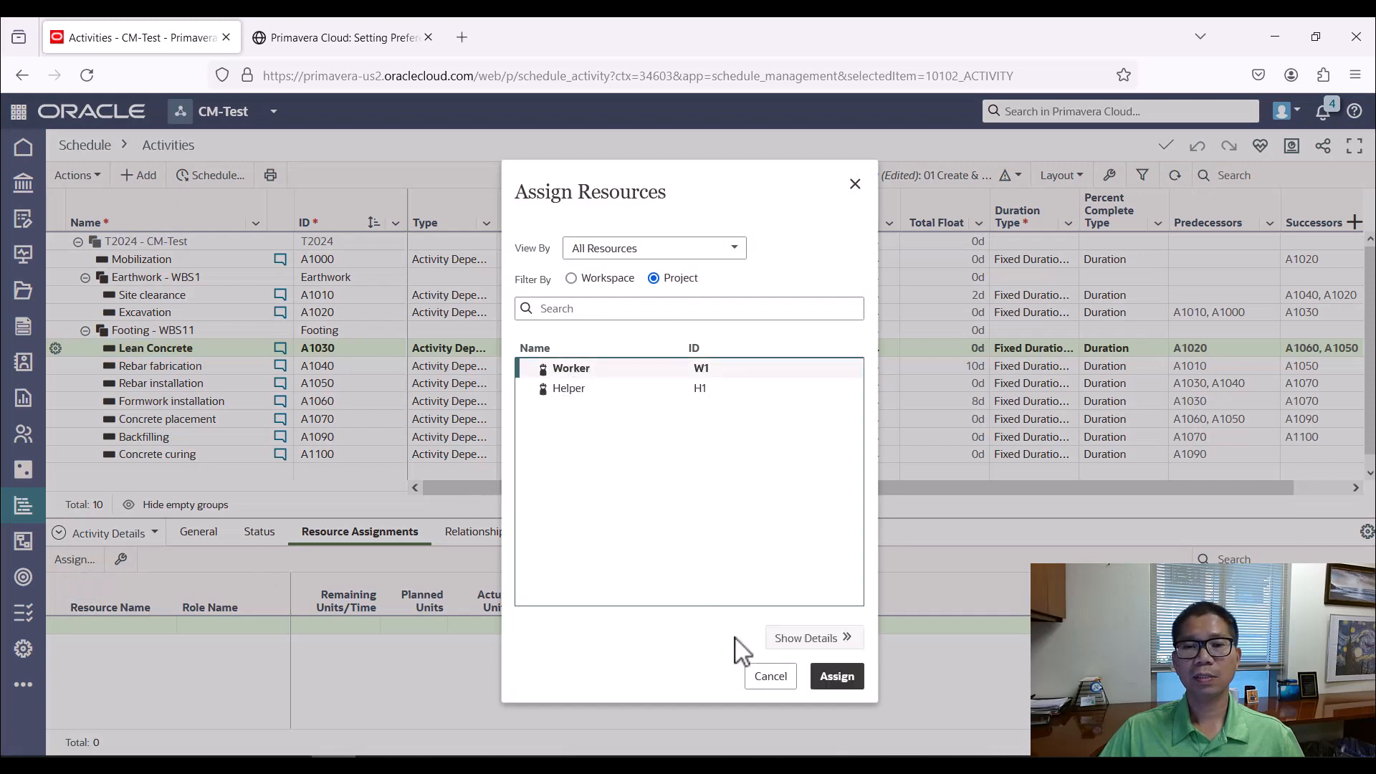
pyautogui.click(835, 677)
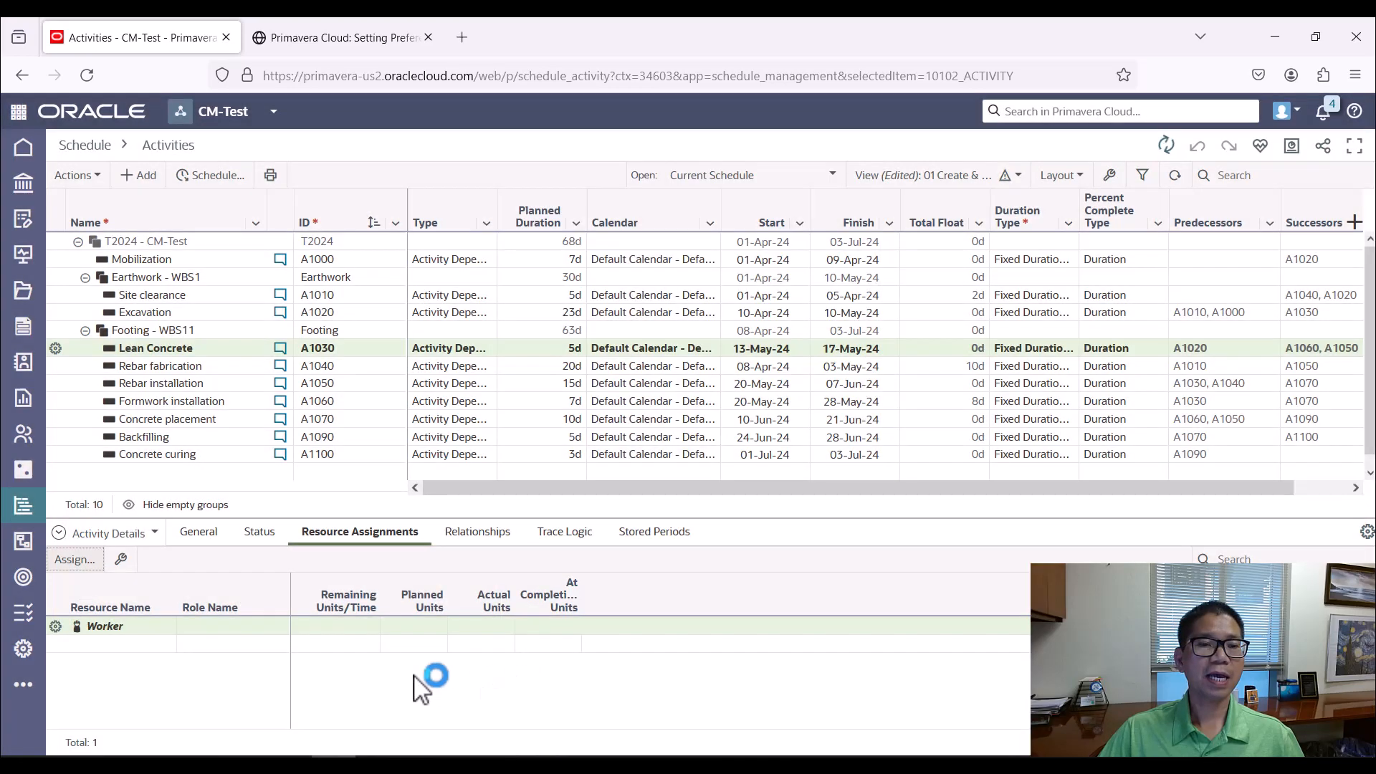
pyautogui.click(356, 640)
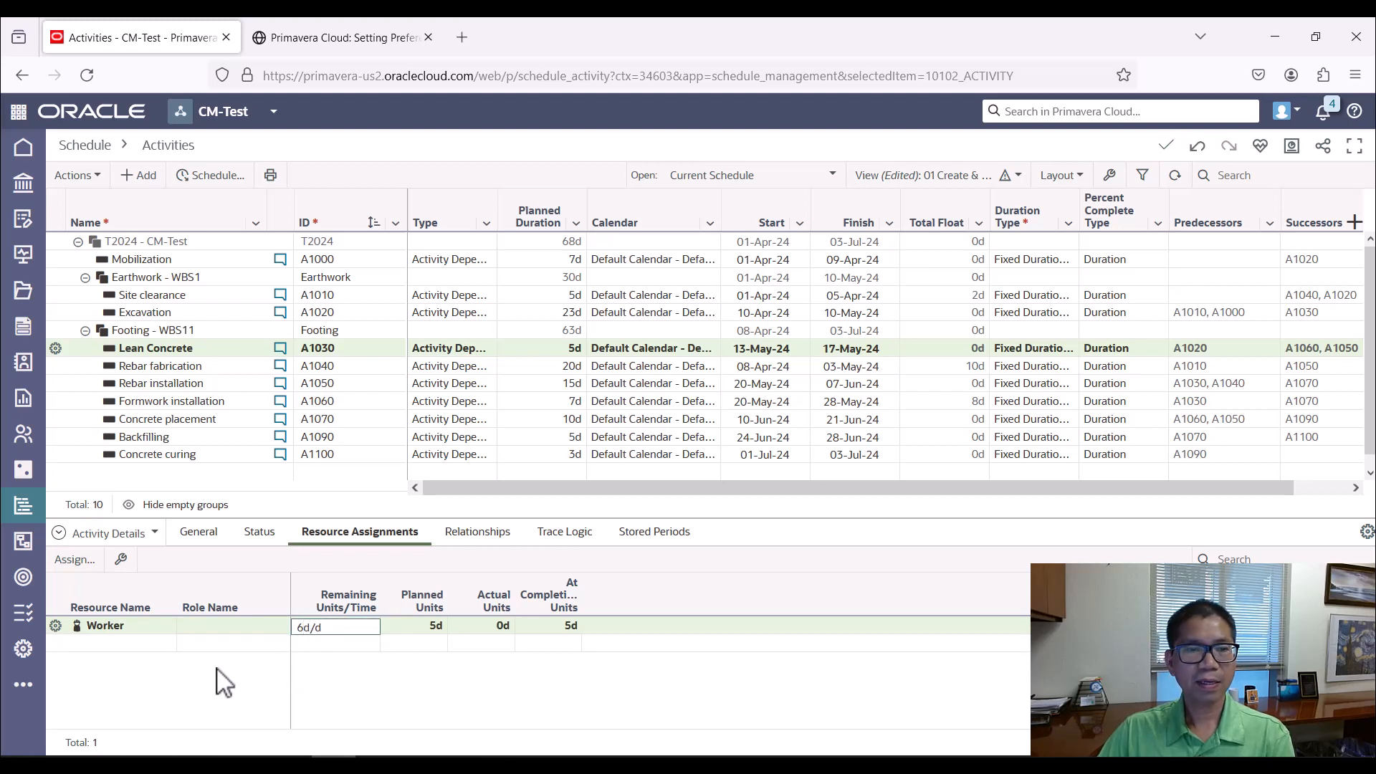
pyautogui.press('Return')
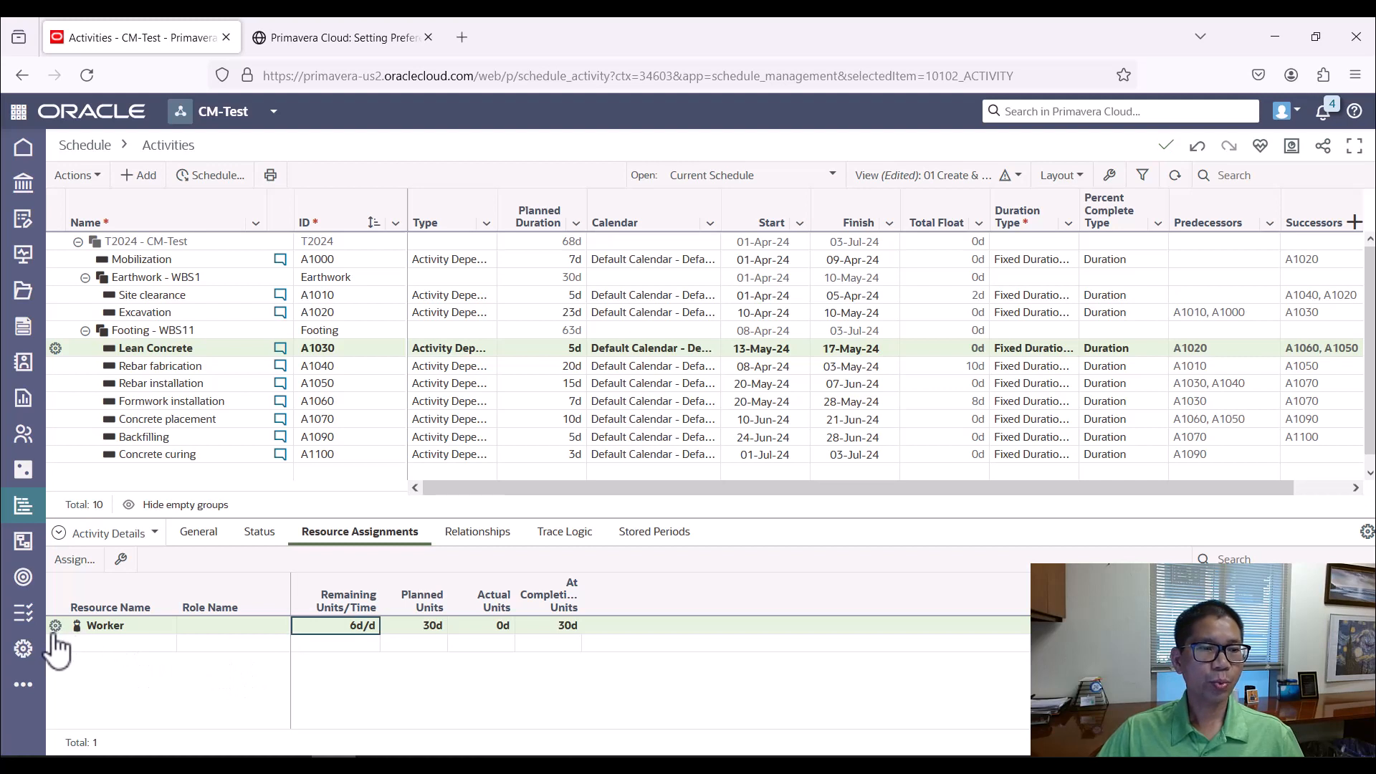
# Check the worker numbers in the Word worksheet and assign the Worker resource to the Rebar fabrication activity
pyautogui.click(55, 627)
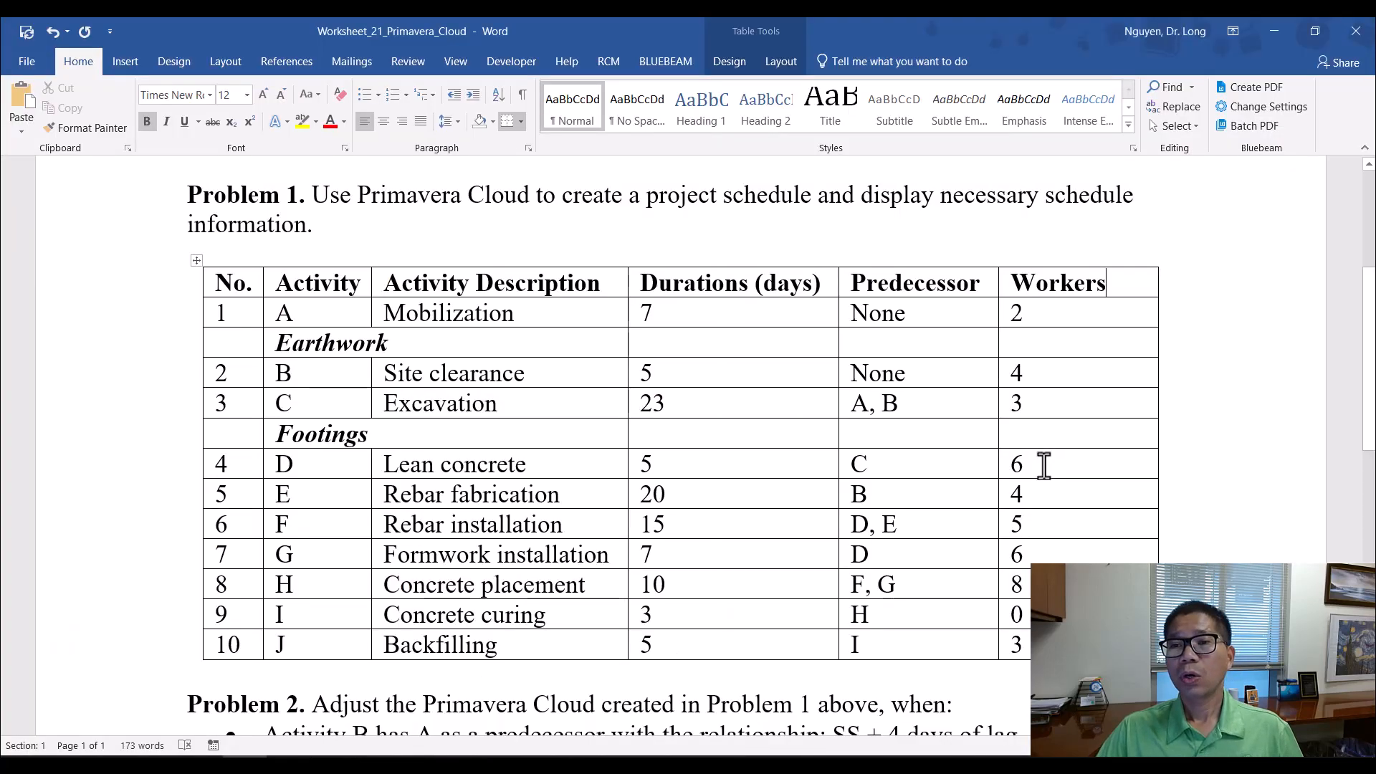
pyautogui.scroll(-2, 1043, 458)
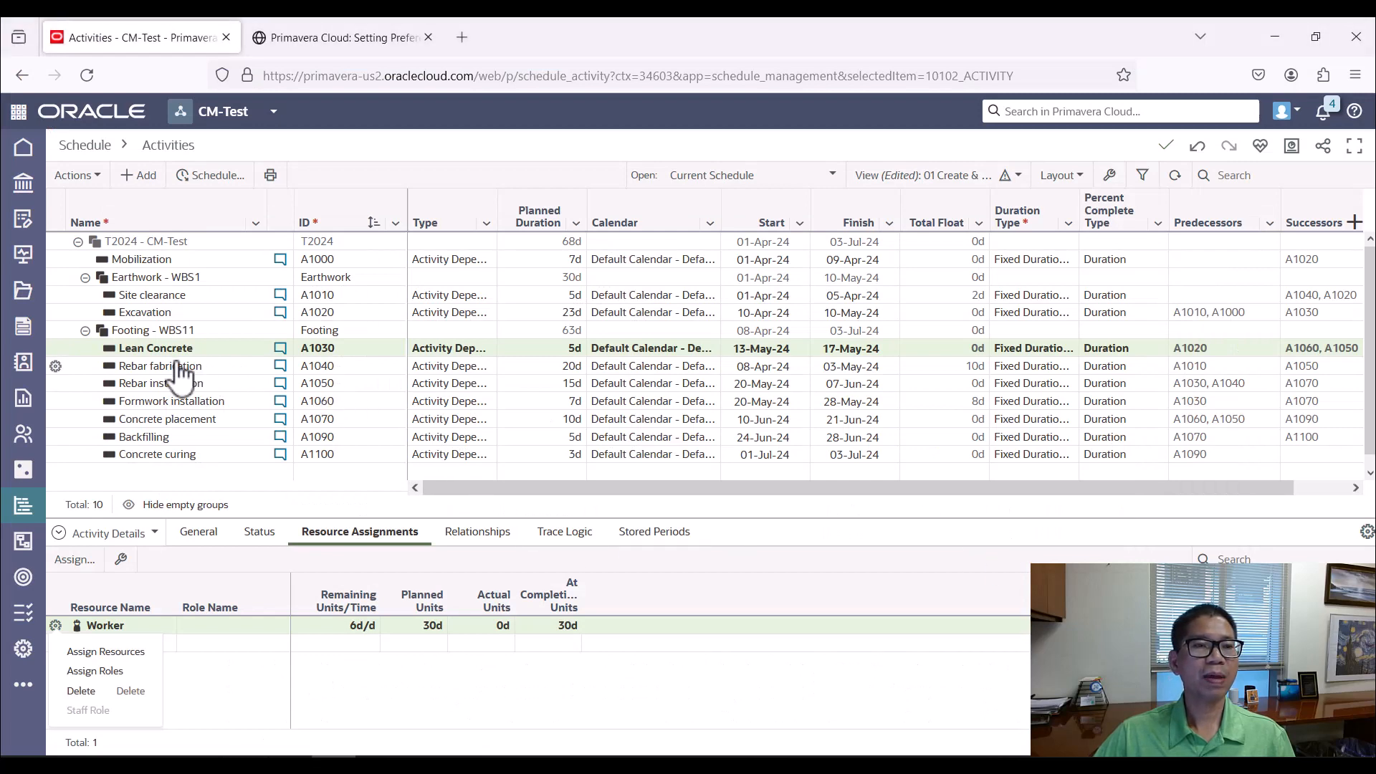
pyautogui.click(175, 367)
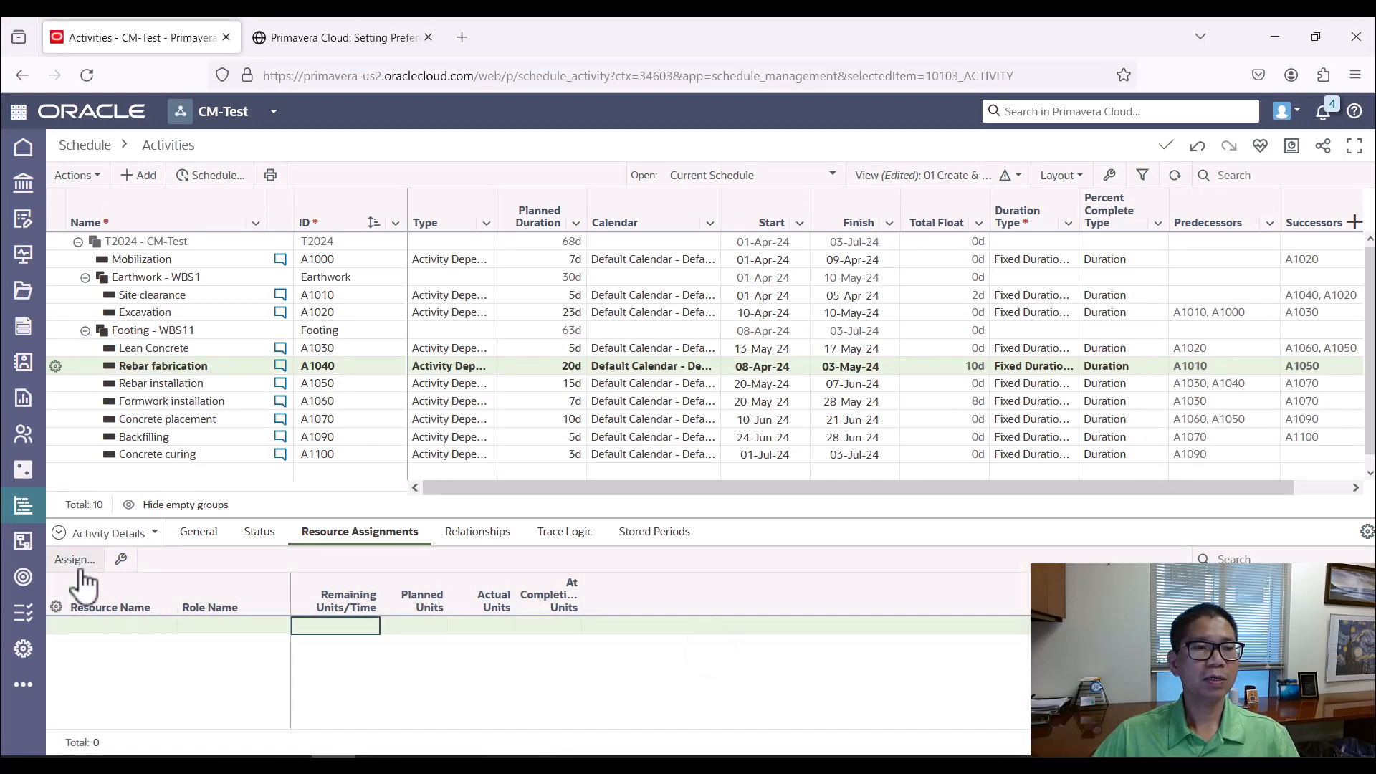
pyautogui.click(78, 564)
pyautogui.click(570, 368)
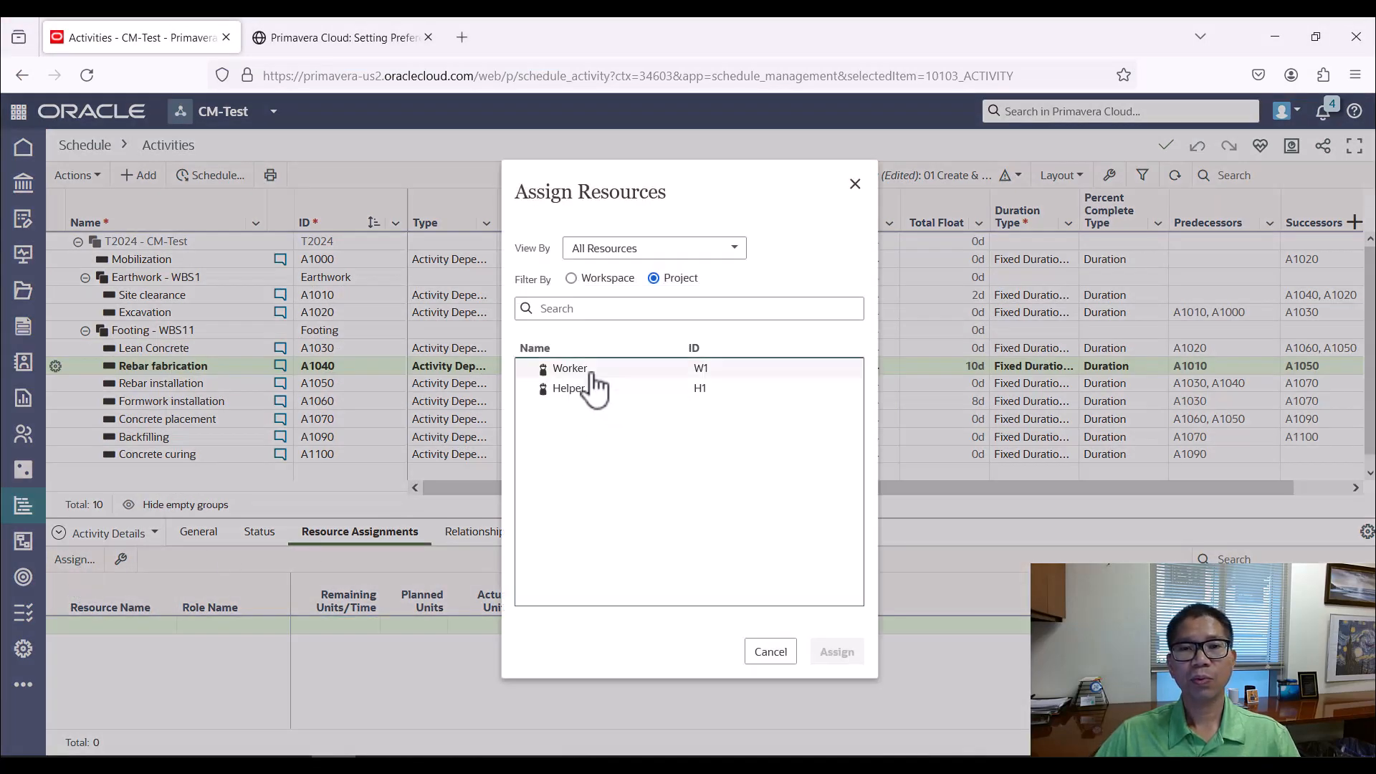
pyautogui.click(837, 676)
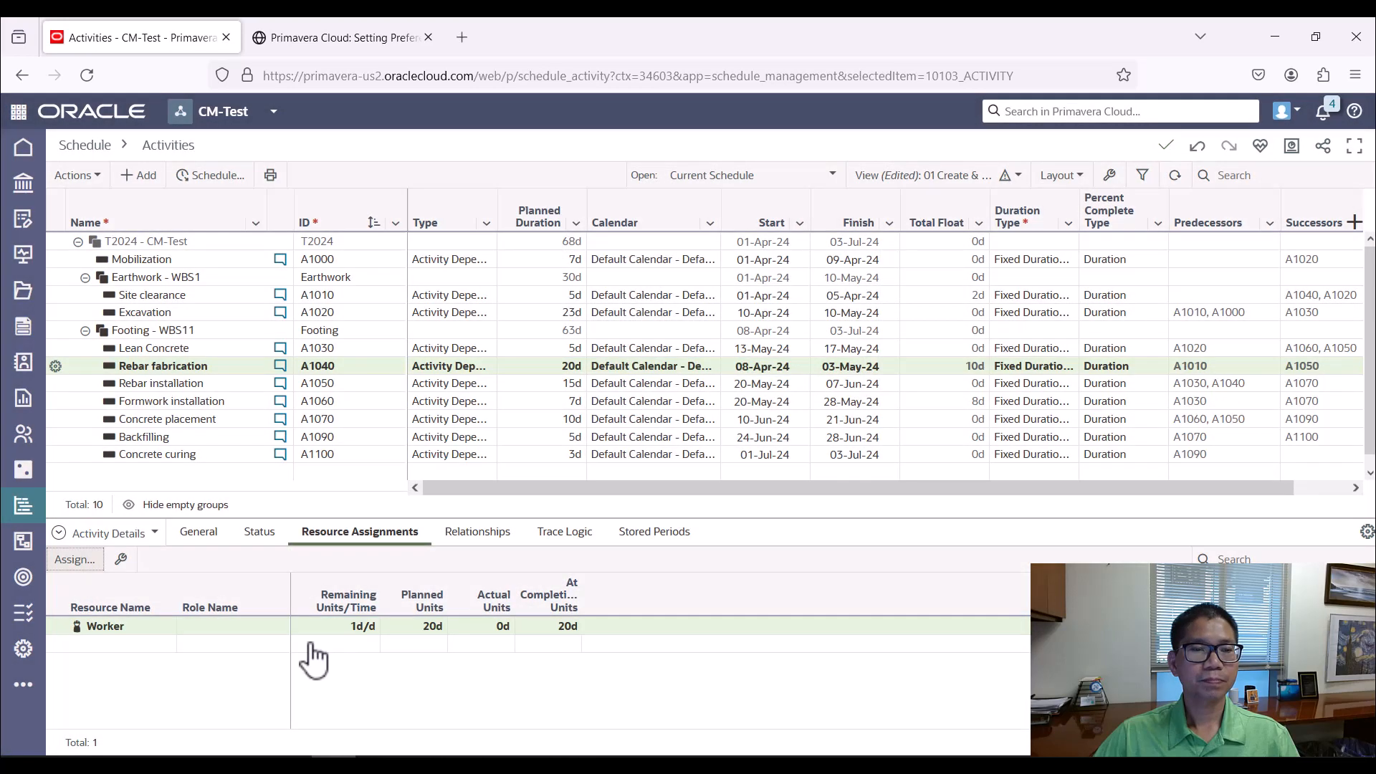
# Set the Remaining Units/Time of Rebar fabrication's Worker assignment to 4d/d
pyautogui.click(351, 627)
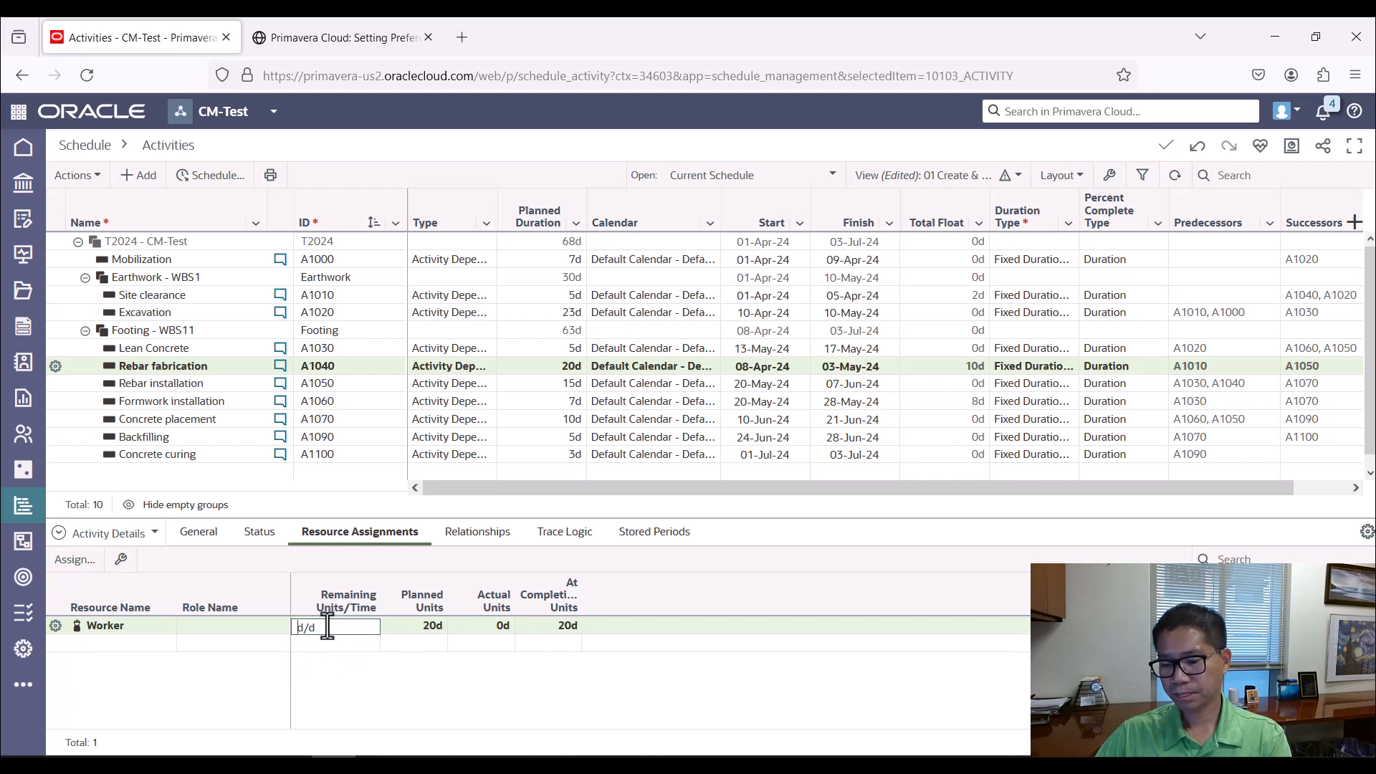
pyautogui.write('4d/d')
pyautogui.click(352, 695)
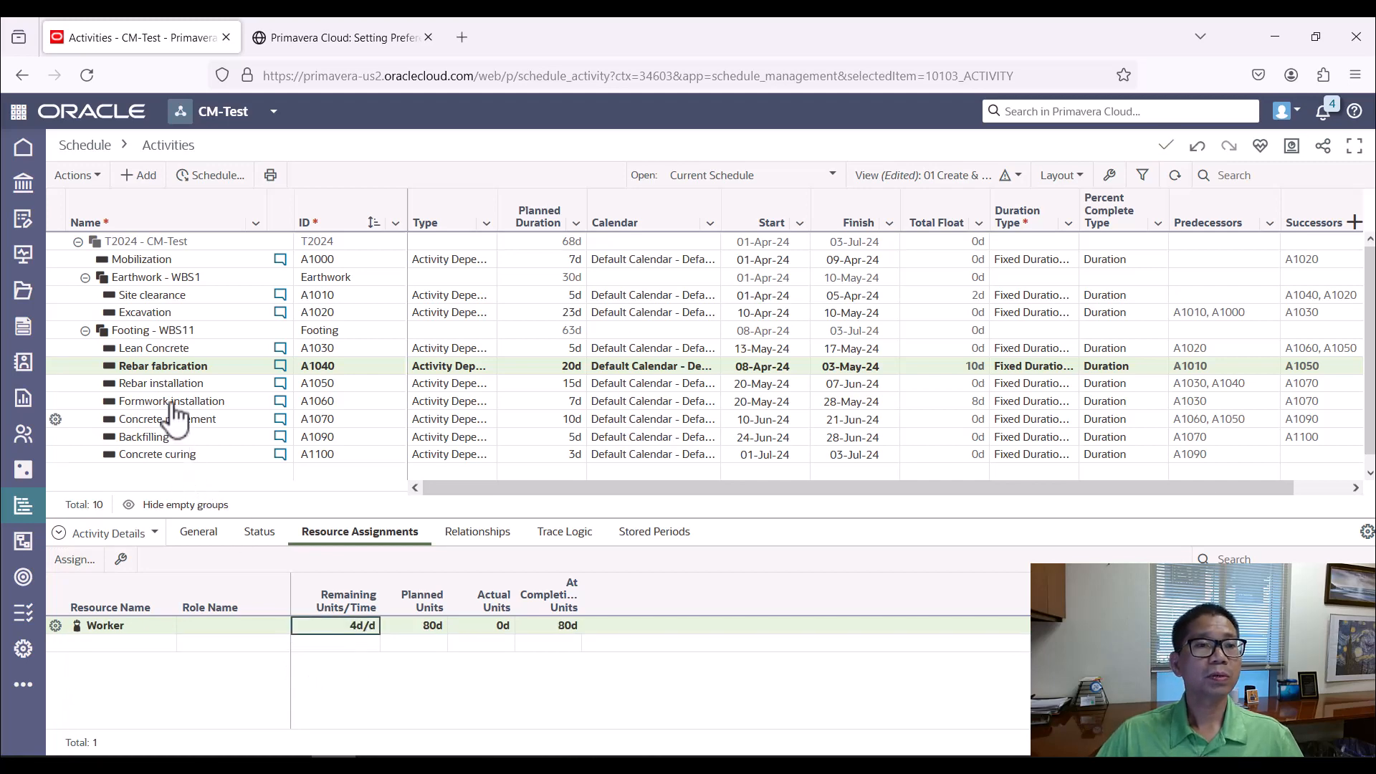
# Assign the Worker resource to the Rebar installation activity and set its Remaining Units/Time to 5d/d
pyautogui.click(172, 391)
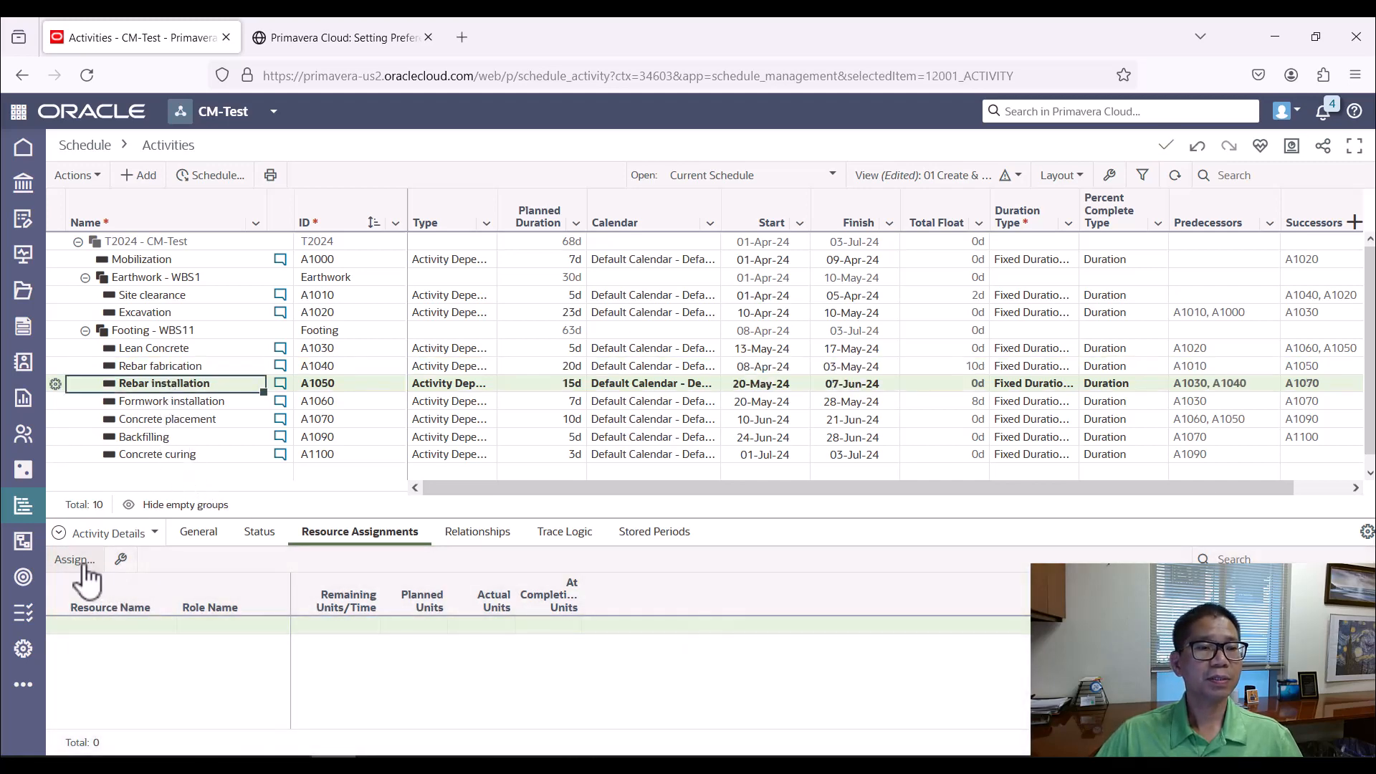
pyautogui.click(72, 560)
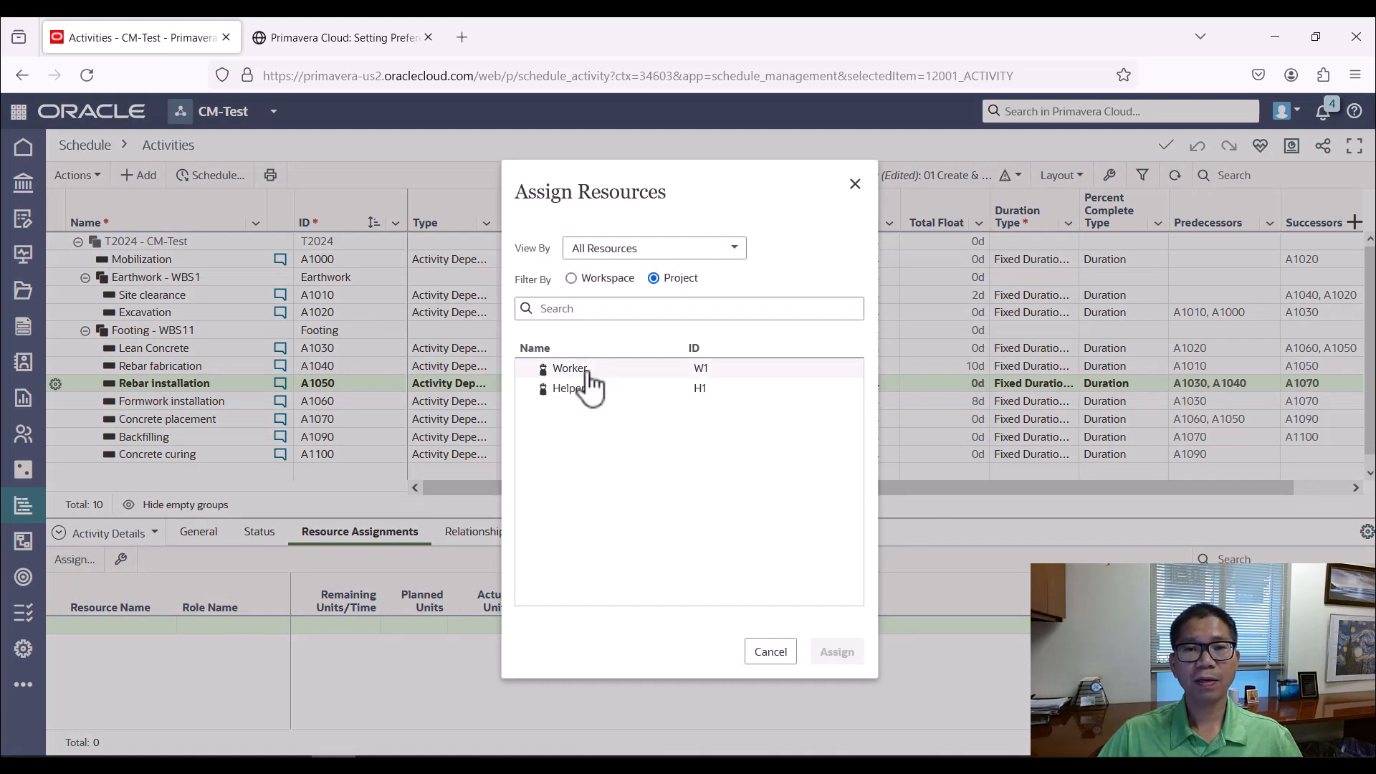
pyautogui.click(573, 369)
pyautogui.click(838, 676)
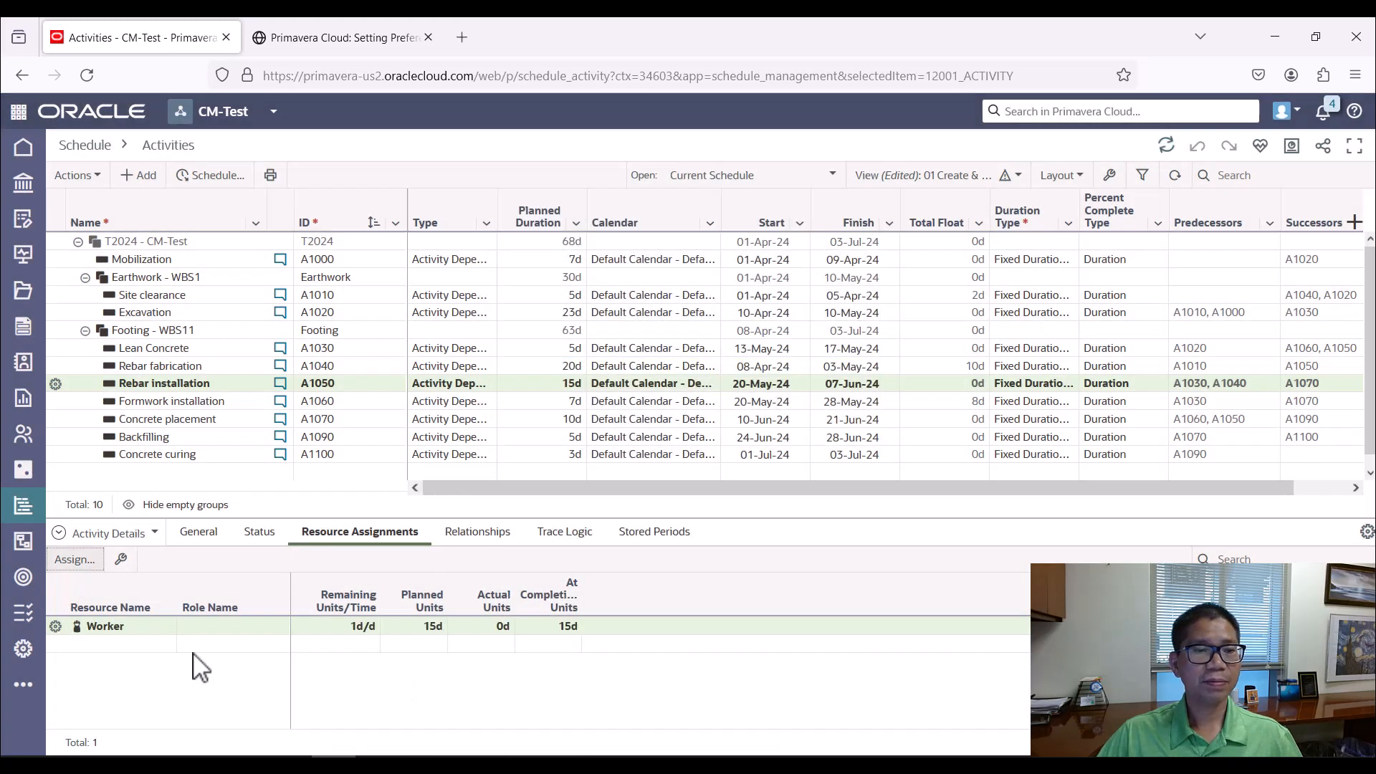
pyautogui.click(319, 628)
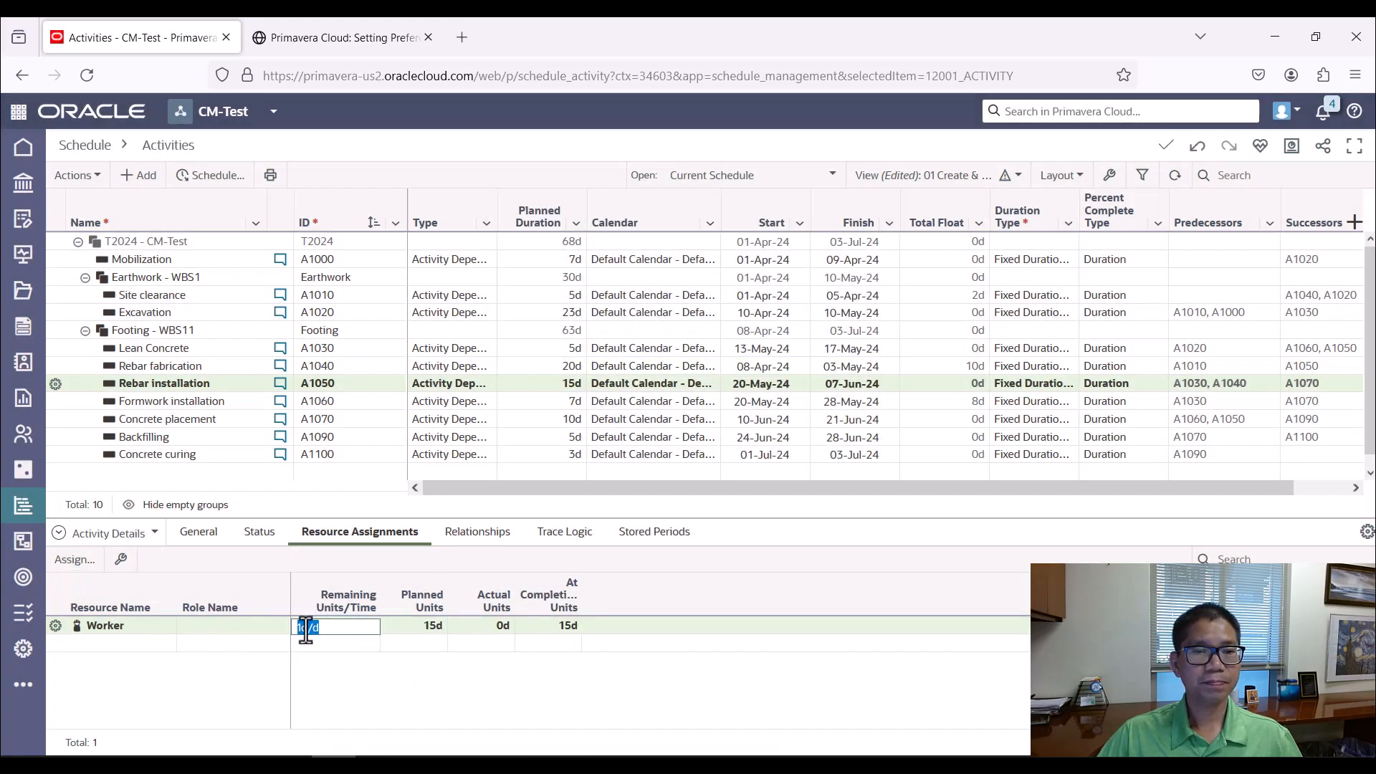
pyautogui.press('BackSpace')
pyautogui.write('5')
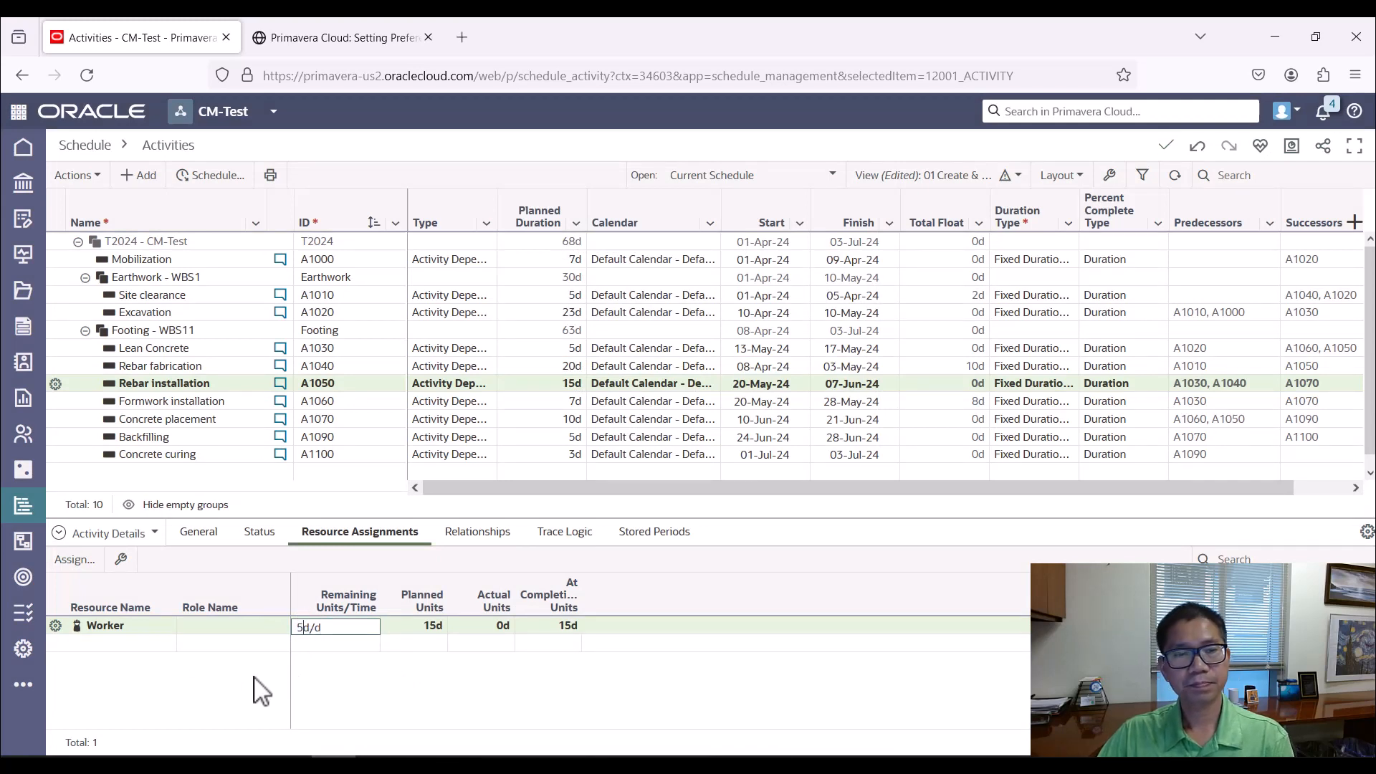
pyautogui.click(253, 678)
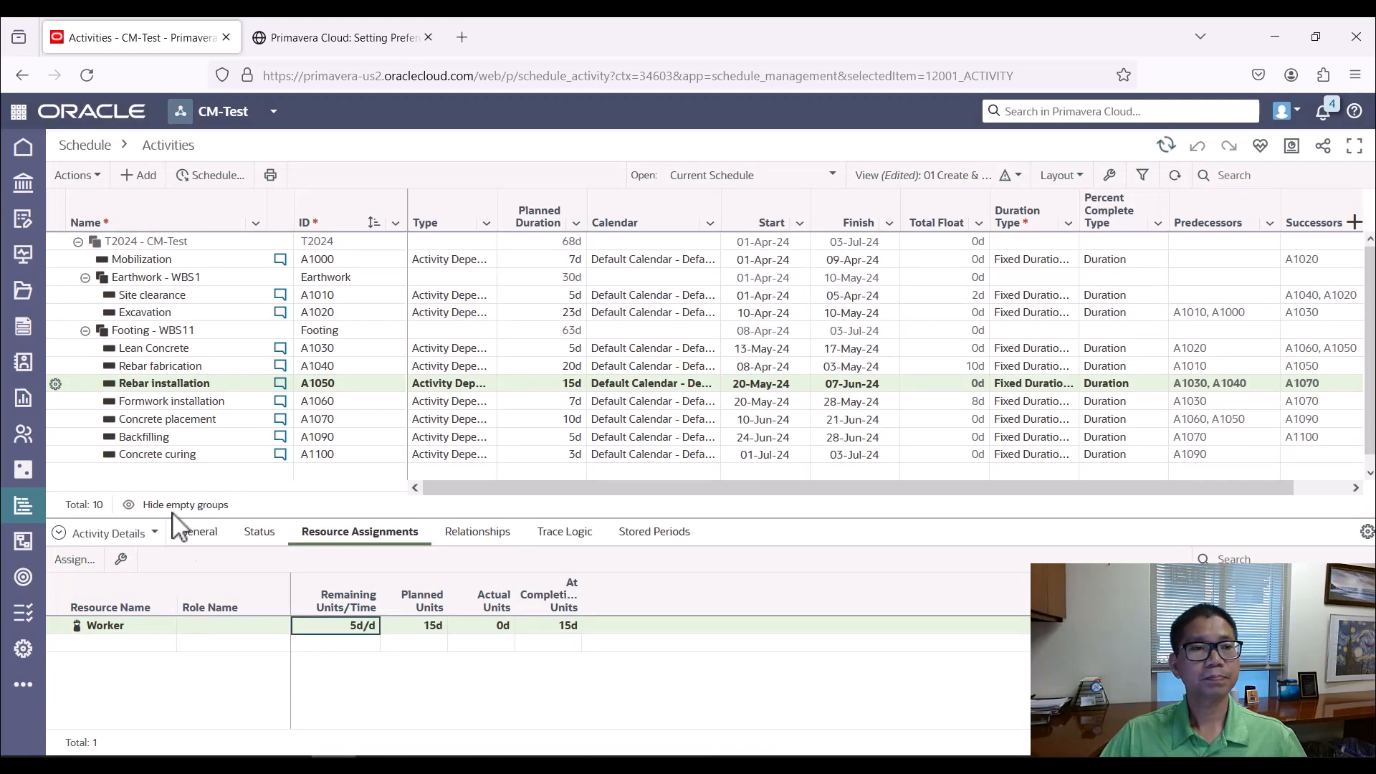
# Assign the Worker resource to the Formwork installation activity and set its Remaining Units/Time to 5d/d
pyautogui.click(165, 405)
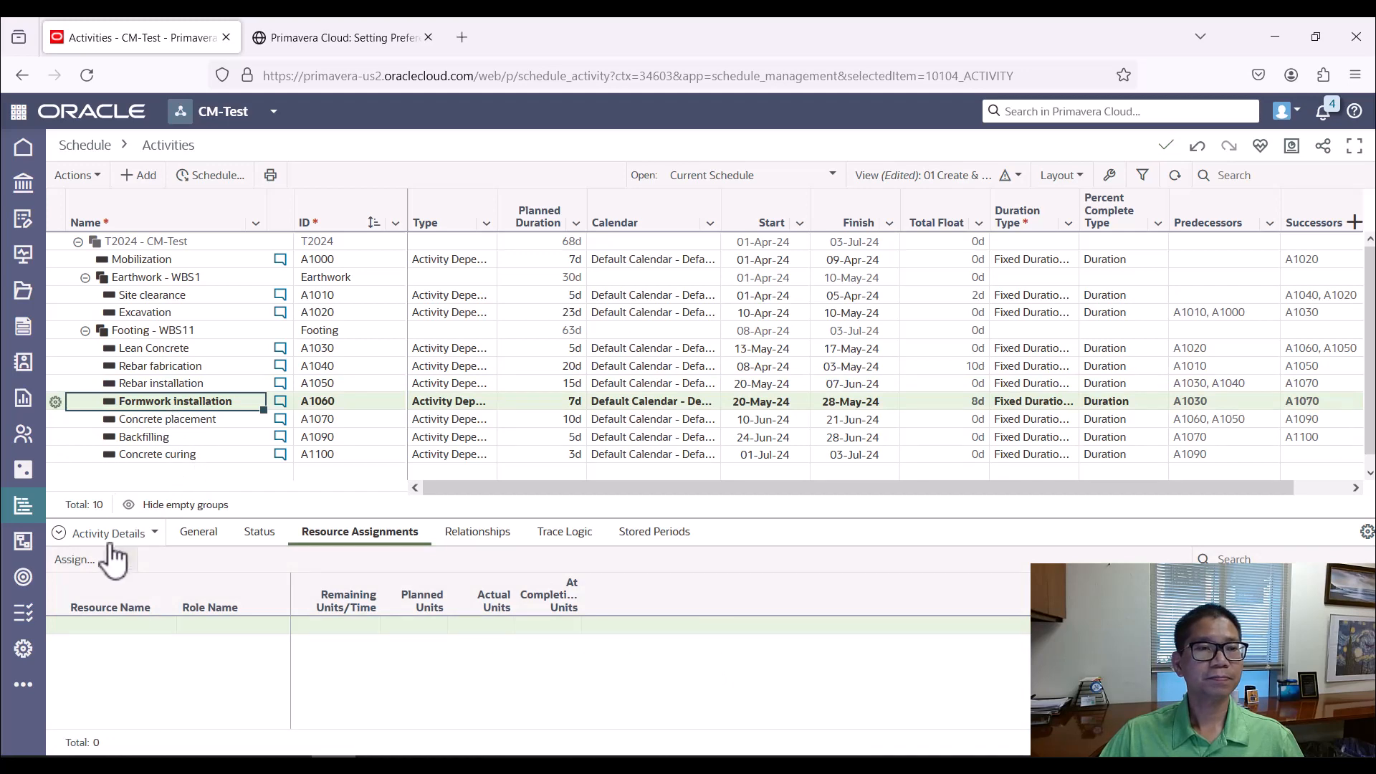
pyautogui.click(74, 560)
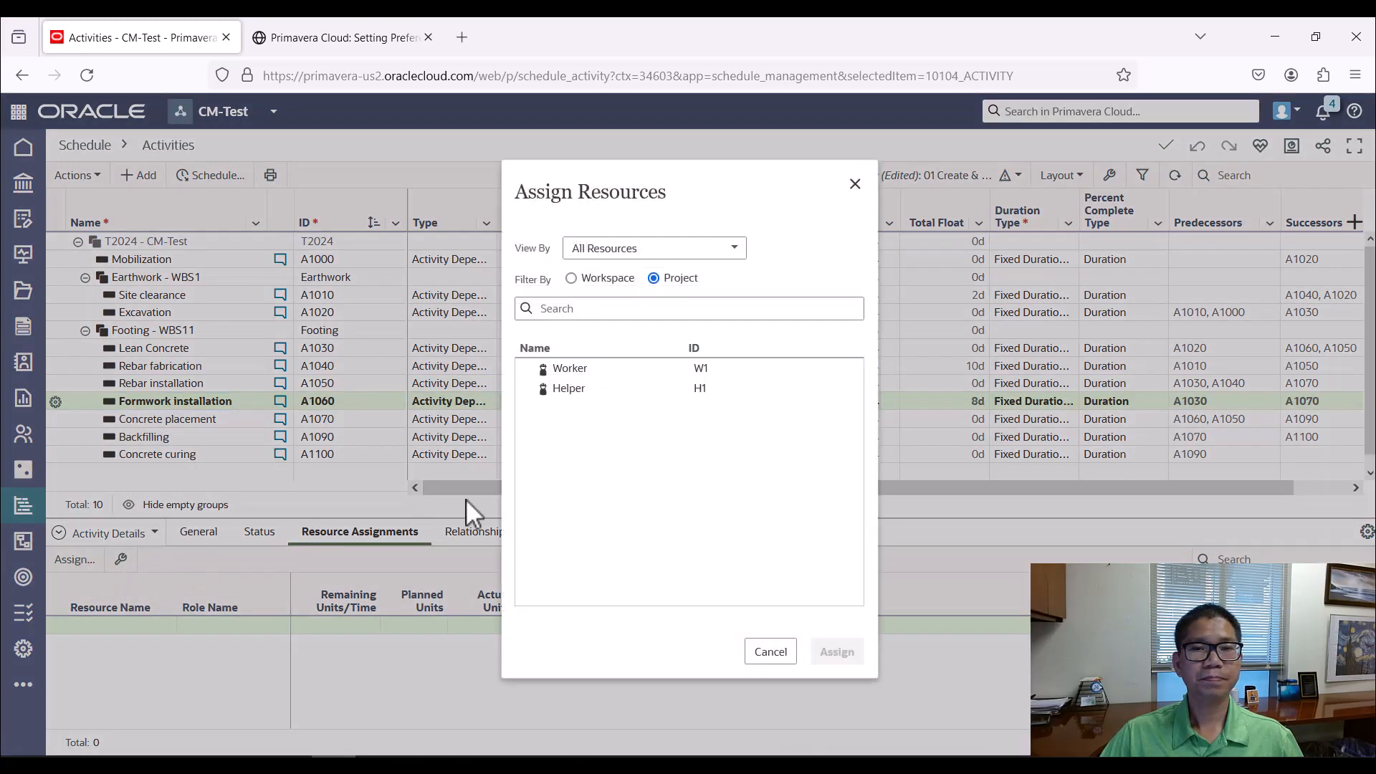
pyautogui.click(574, 373)
pyautogui.click(833, 674)
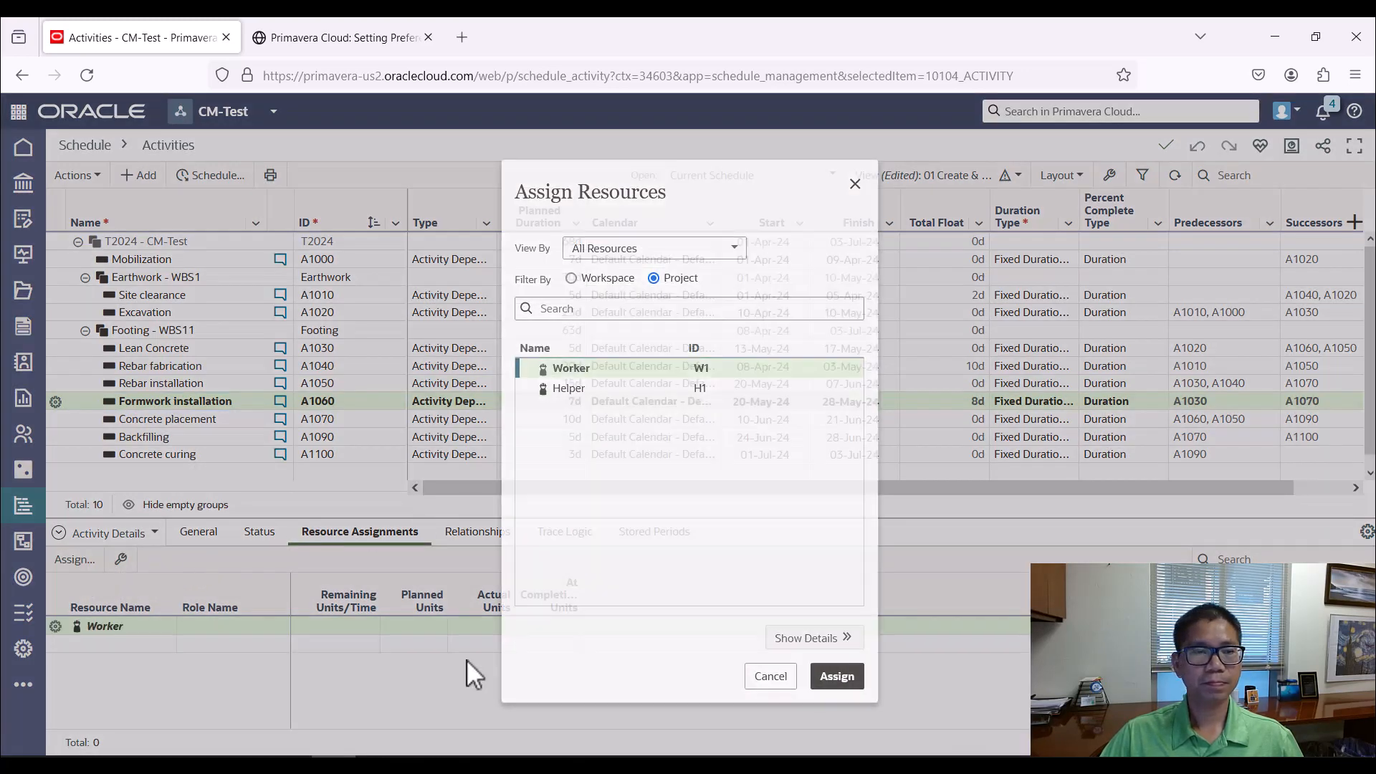
pyautogui.click(331, 626)
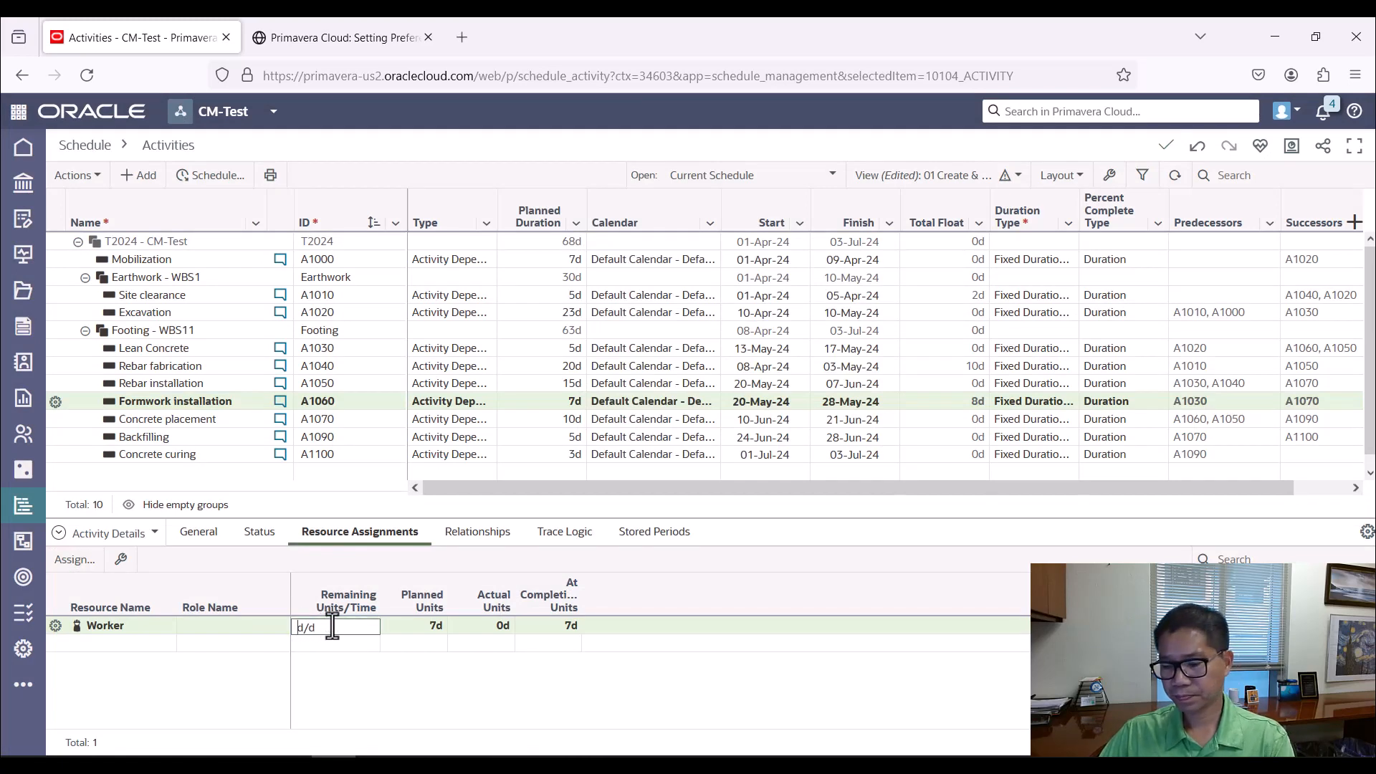
pyautogui.write('5')
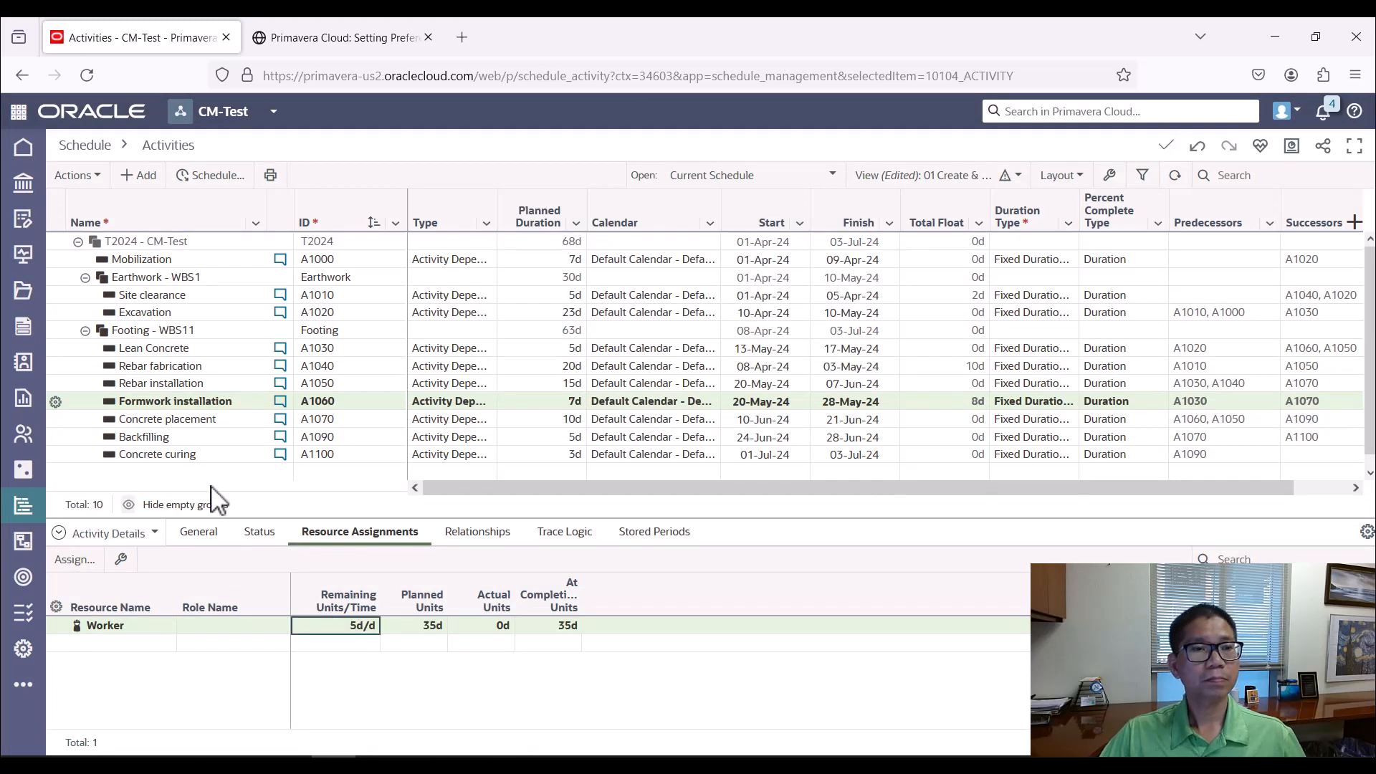
# Assign the Worker resource to the Concrete placement activity and set its Remaining Units/Time to 8d/d
pyautogui.click(176, 423)
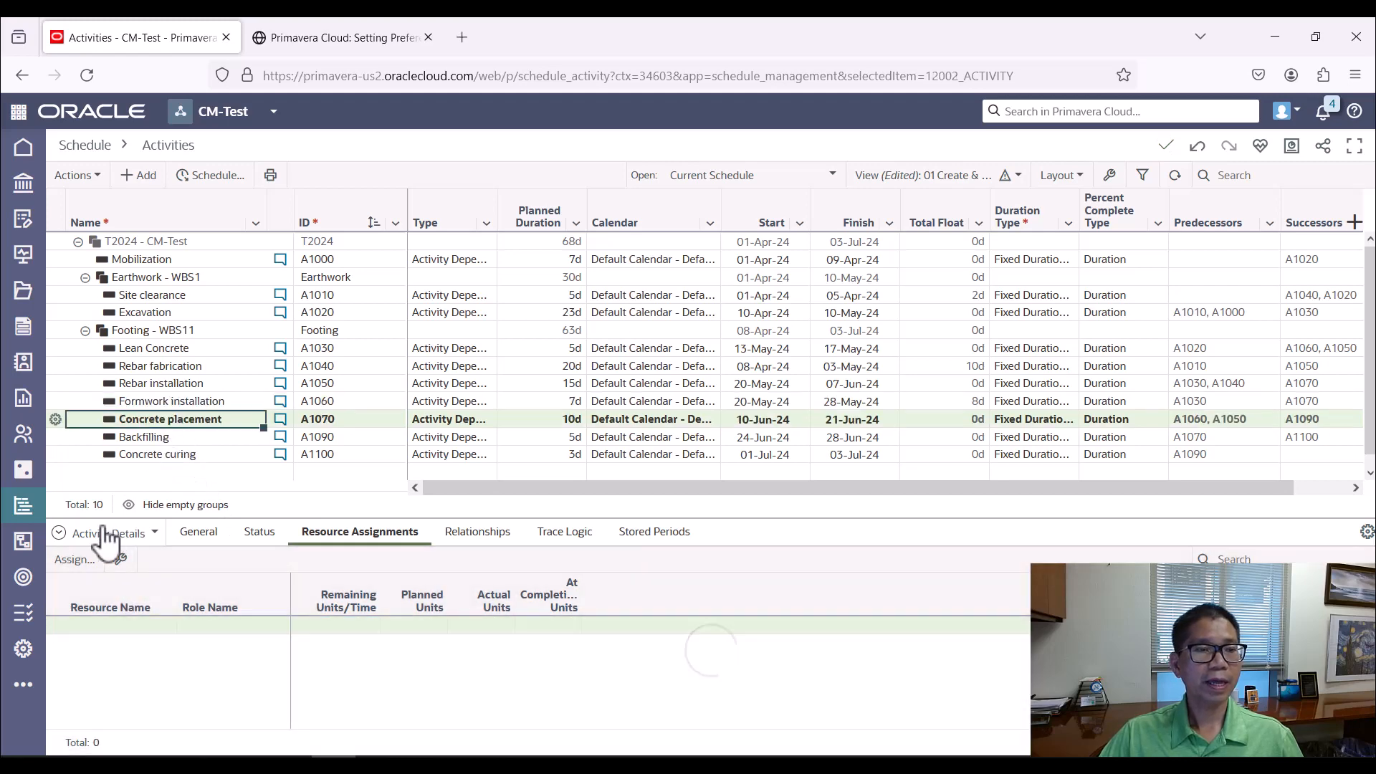
pyautogui.click(74, 560)
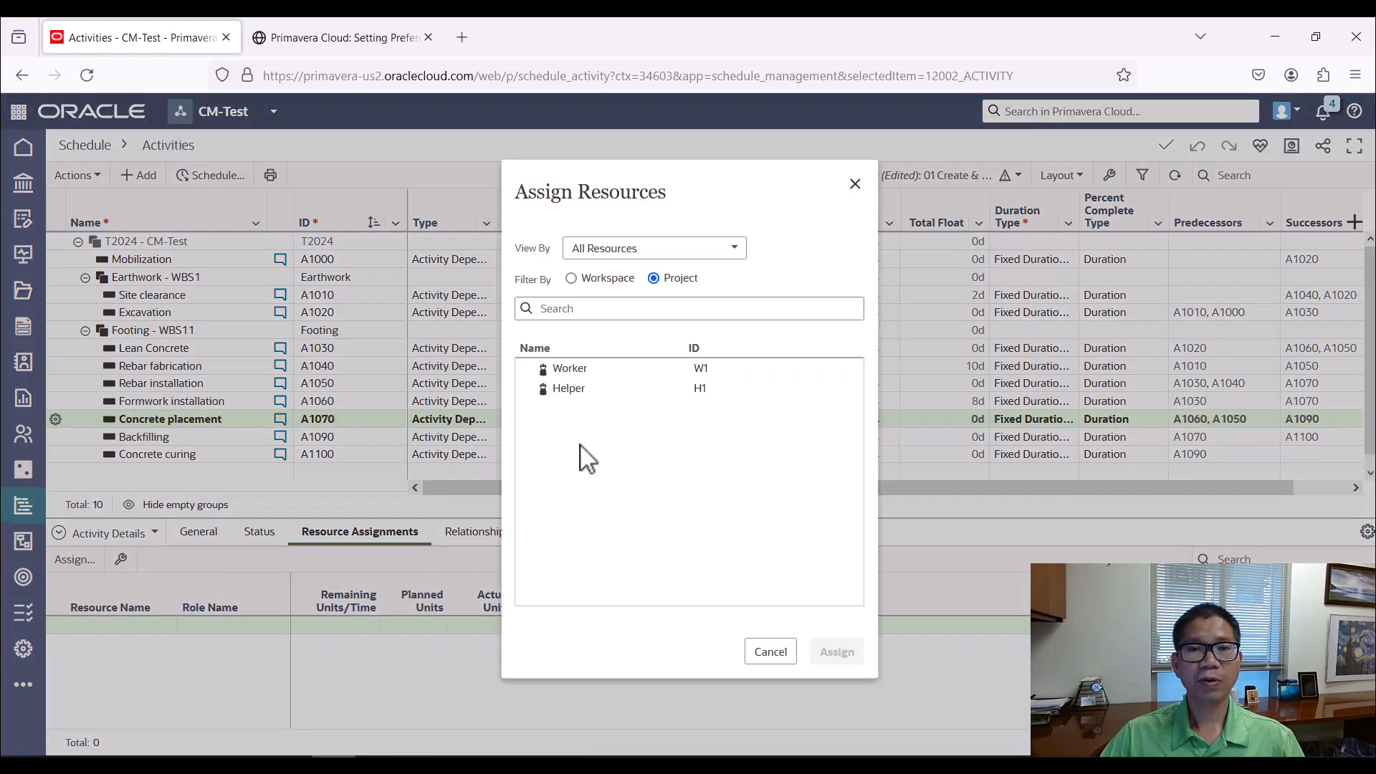
pyautogui.click(573, 370)
pyautogui.click(835, 679)
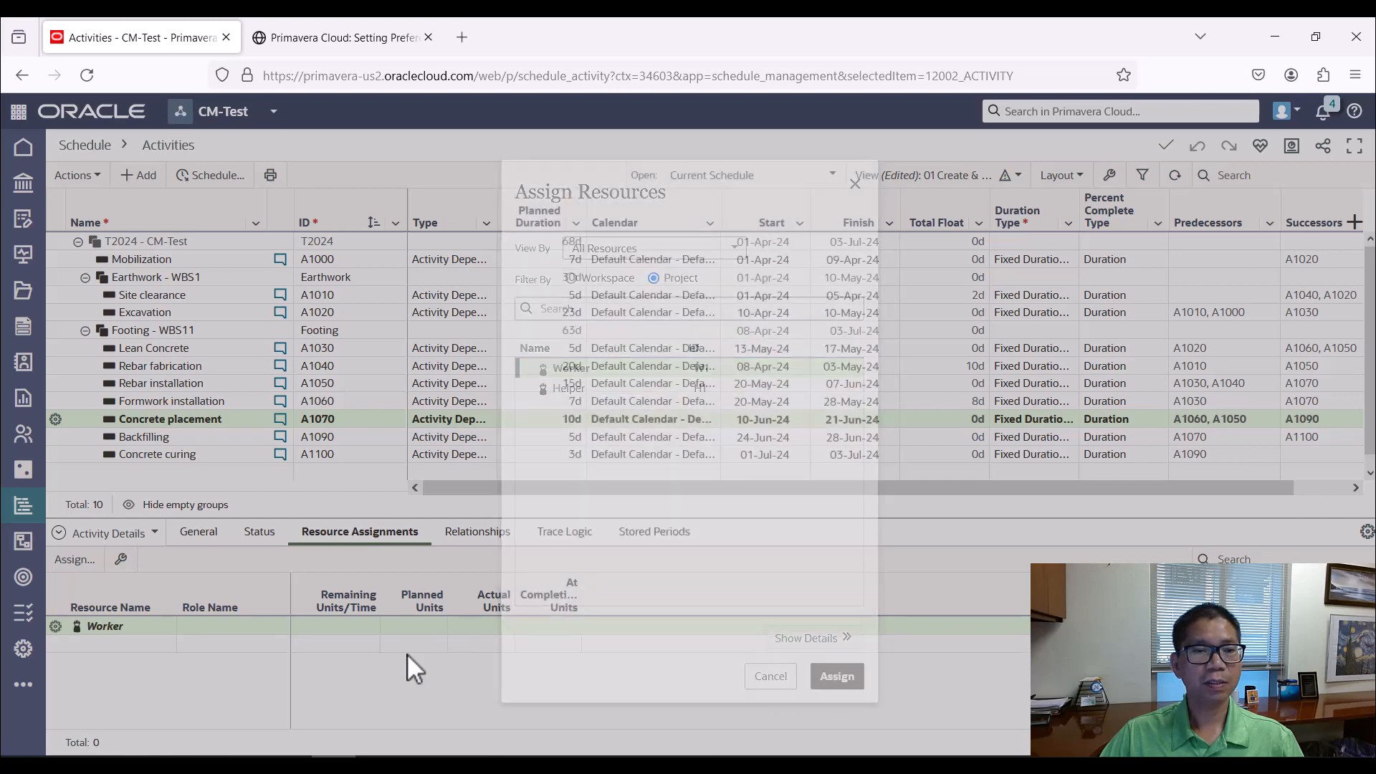
pyautogui.click(353, 626)
pyautogui.click(347, 627)
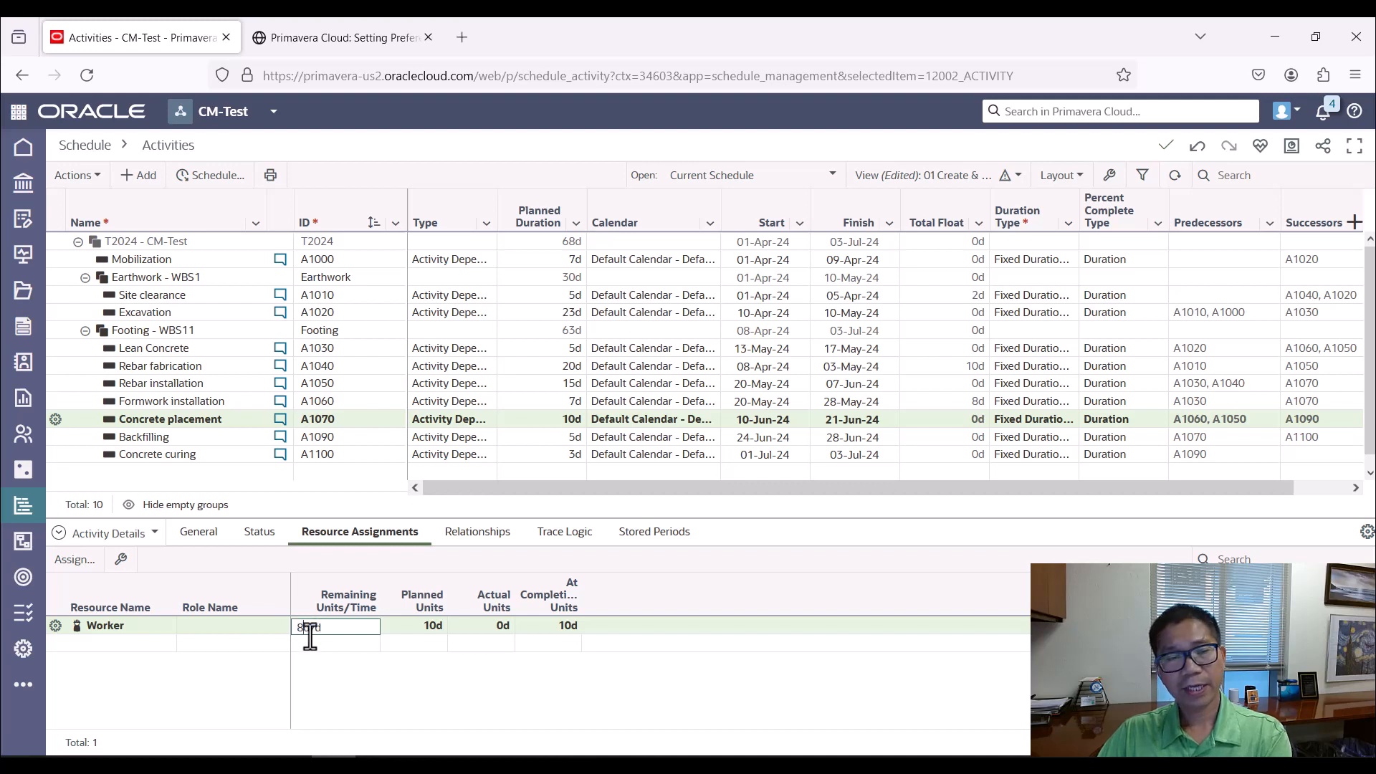
pyautogui.press('Return')
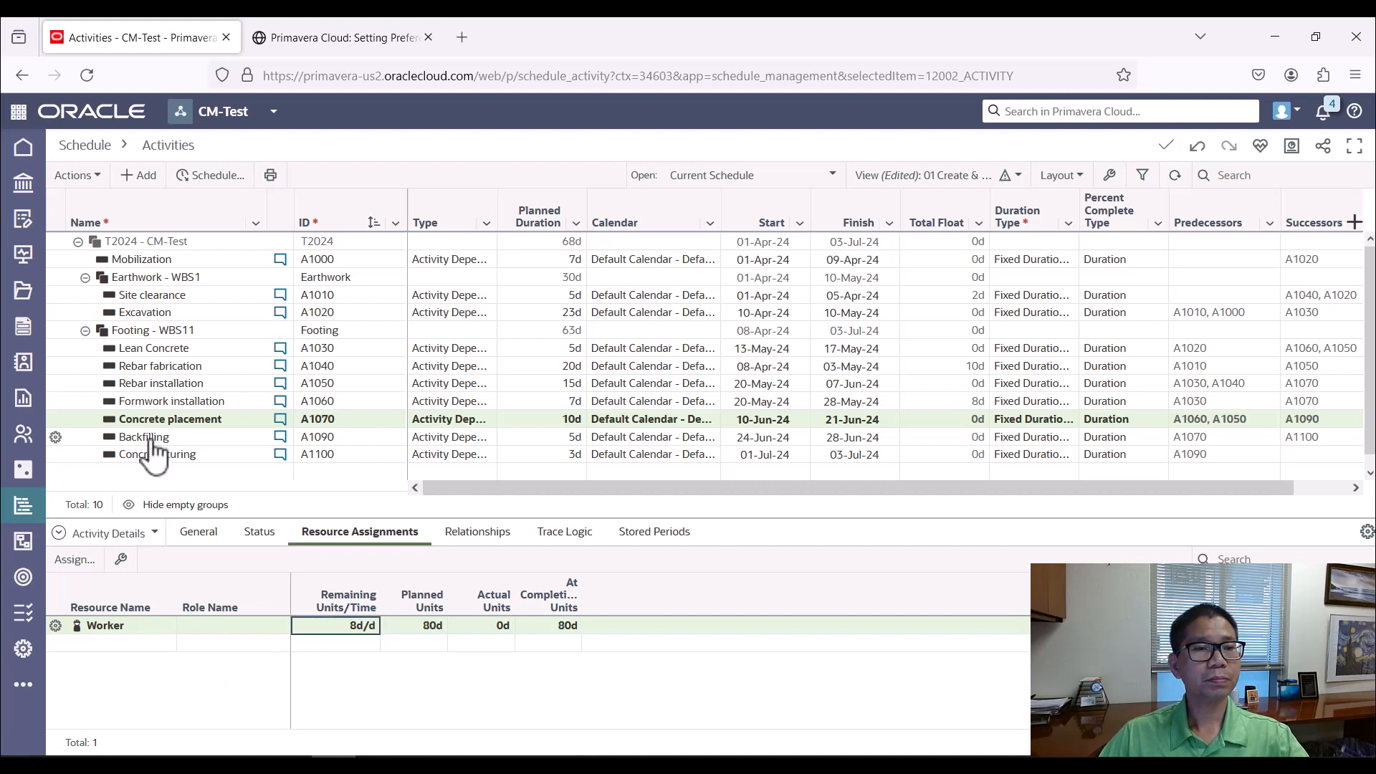
# Assign the Worker resource to the Backfilling activity and set its Remaining Units/Time to 3d/d, as listed in the worksheet
pyautogui.click(152, 439)
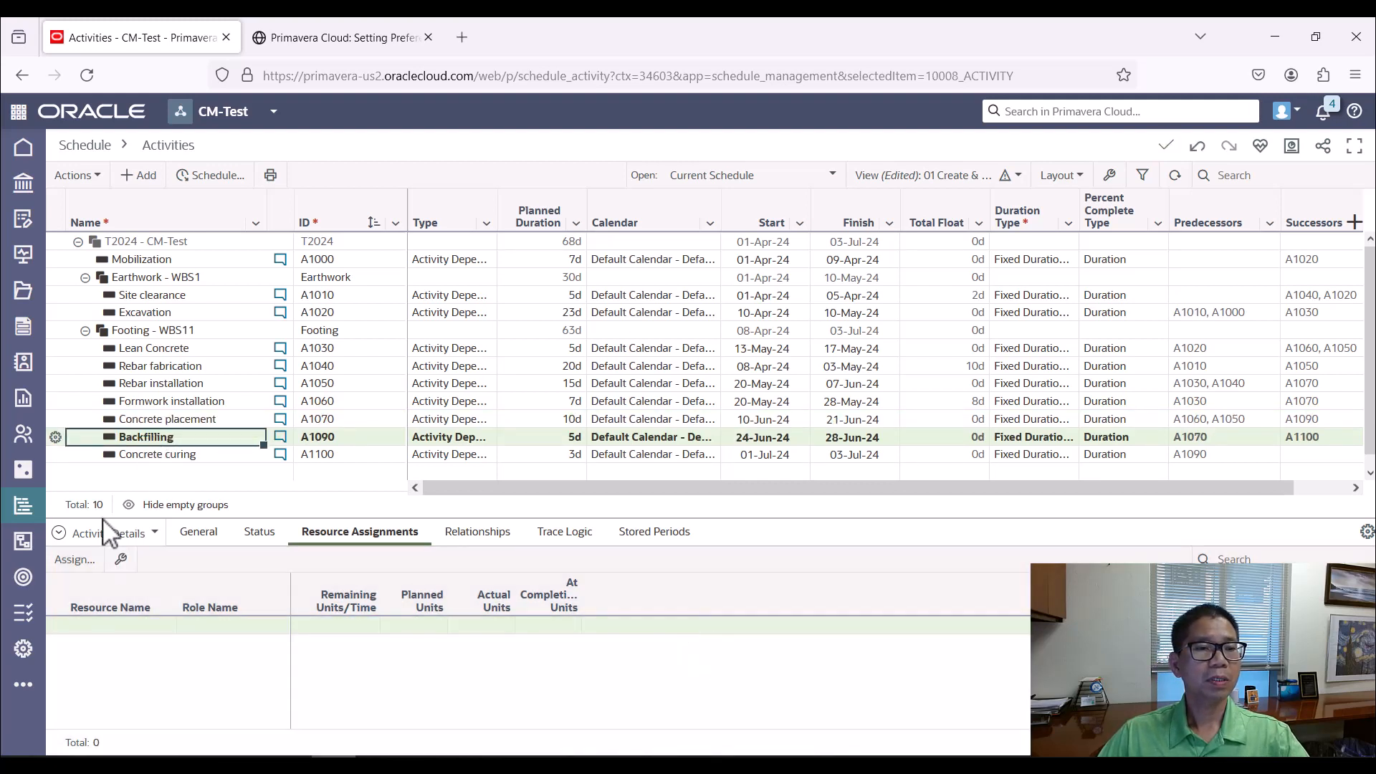
pyautogui.click(76, 560)
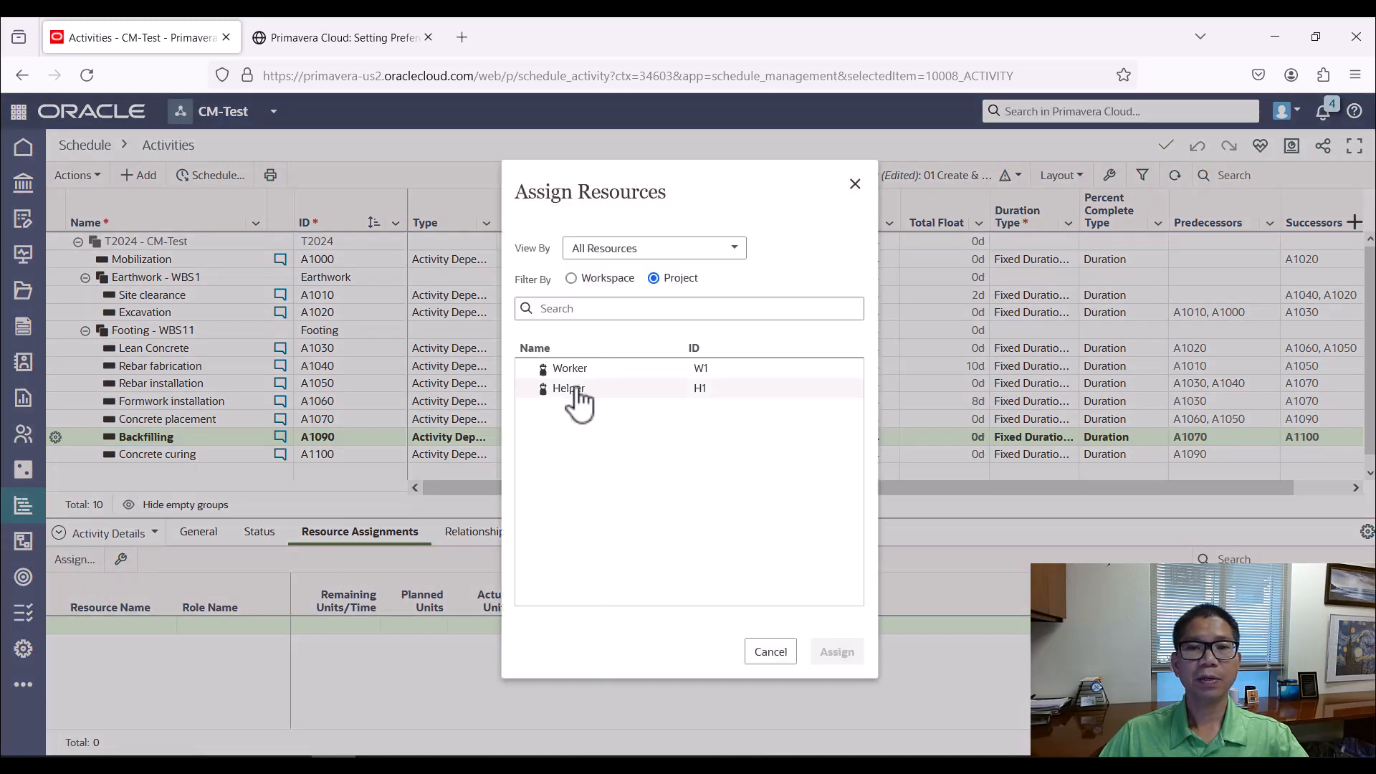
pyautogui.click(578, 376)
pyautogui.click(837, 677)
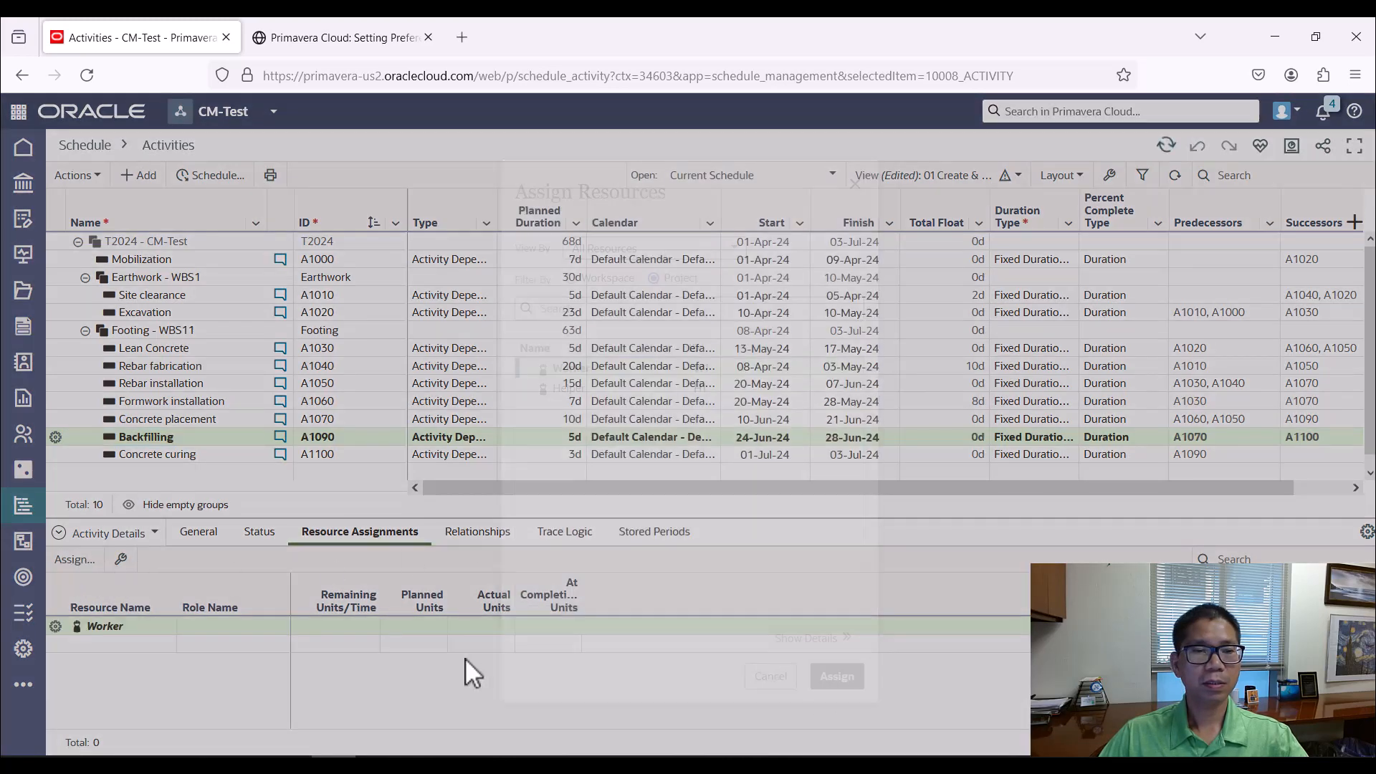
pyautogui.click(347, 627)
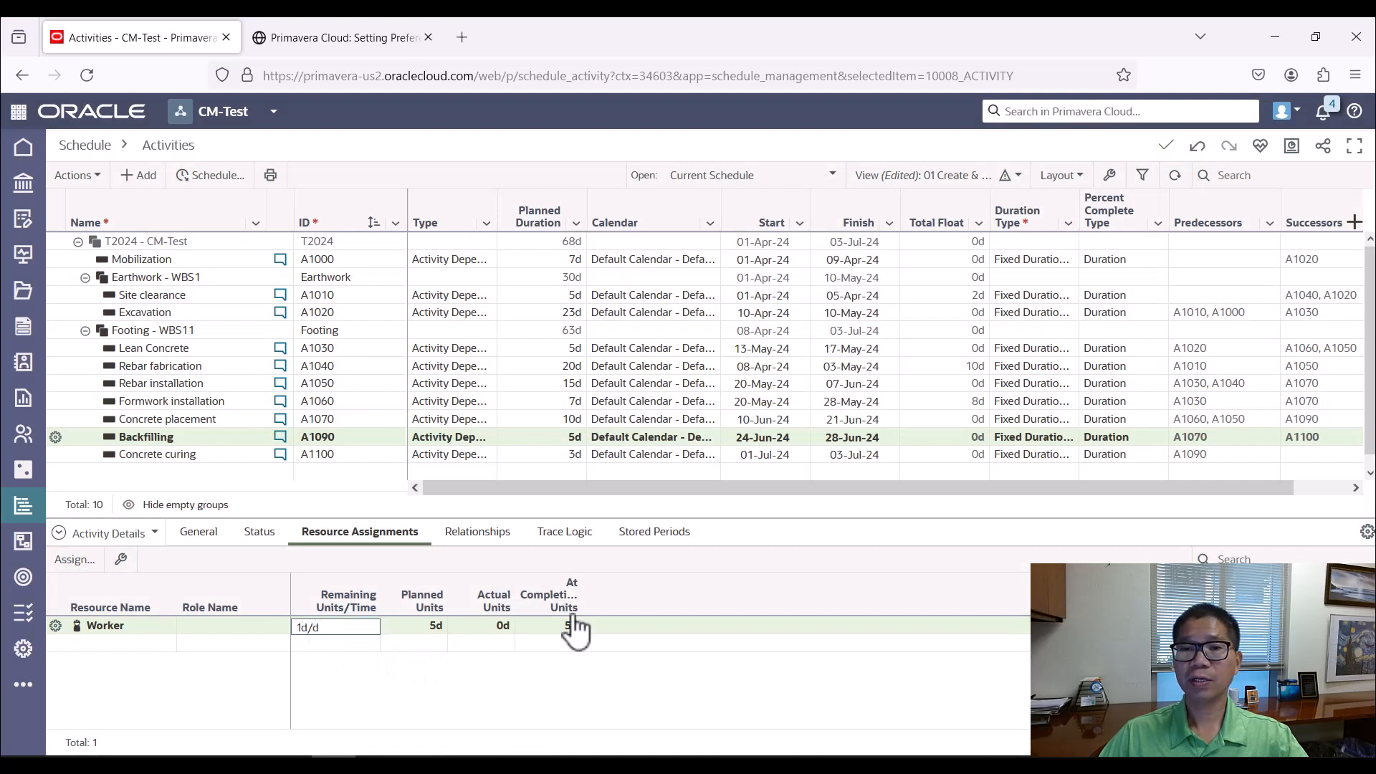
pyautogui.moveTo(869, 489); pyautogui.dragTo(1139, 499)
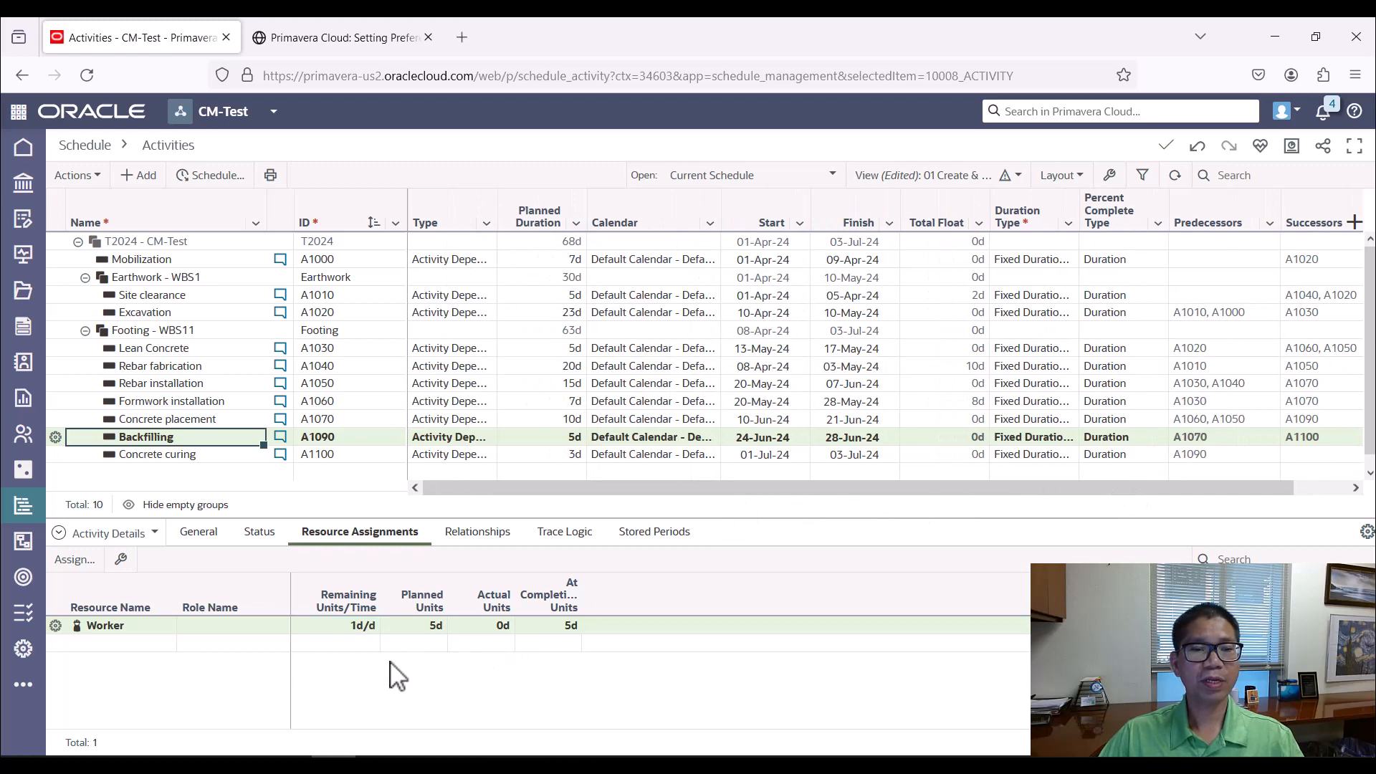
pyautogui.hotkey('alt', 'Tab')
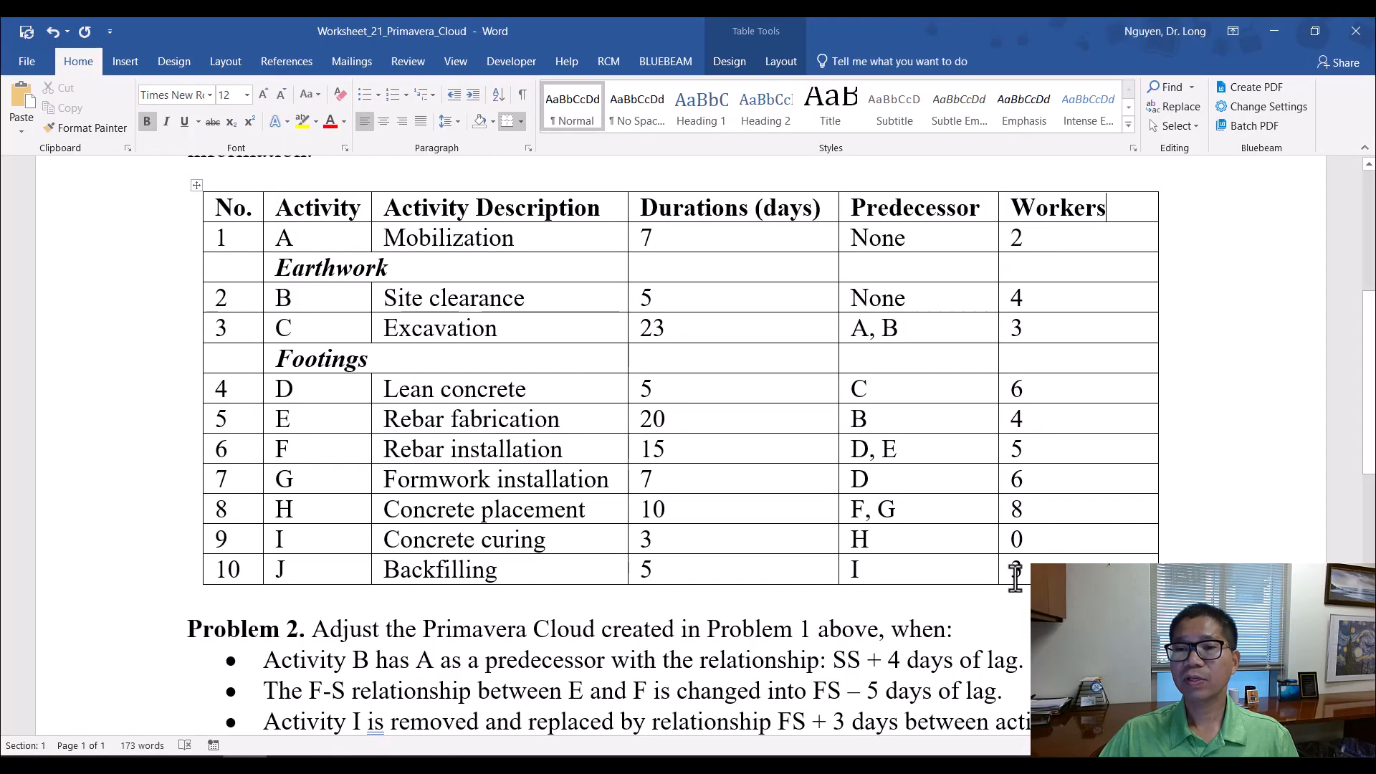
pyautogui.hotkey('alt', 'Tab')
pyautogui.click(359, 625)
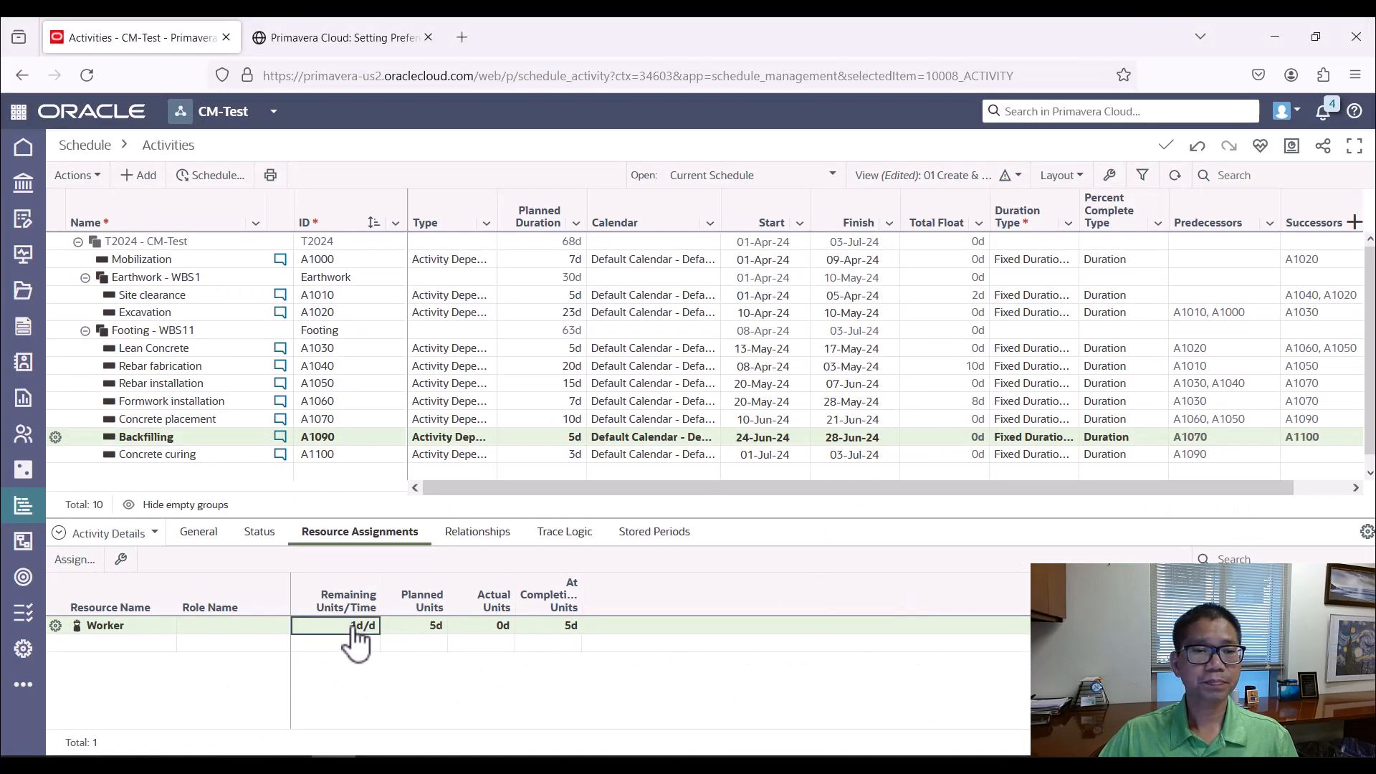
pyautogui.click(310, 627)
pyautogui.press('BackSpace')
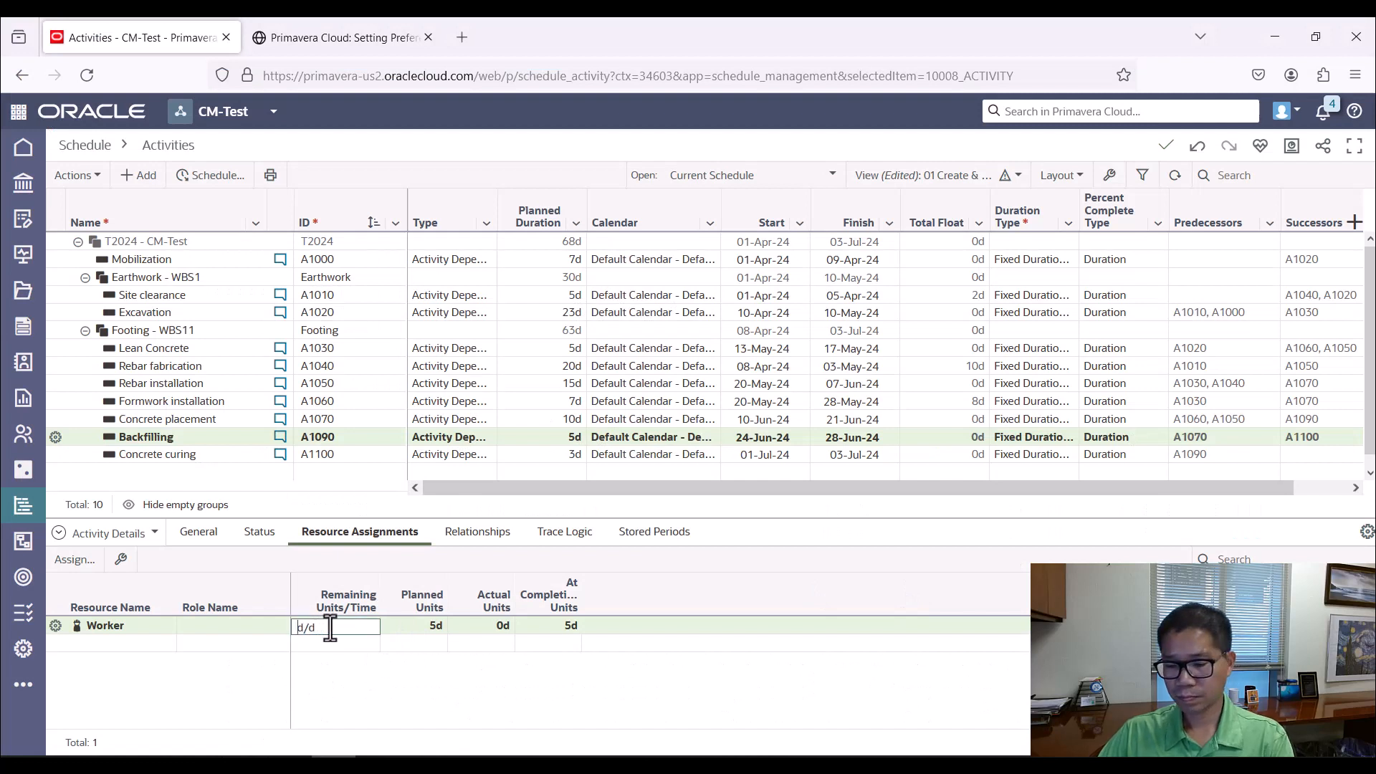
pyautogui.write('3')
# Assign the Worker resource to the Concrete curing activity and set its Remaining Units/Time to 0d/d
pyautogui.click(170, 456)
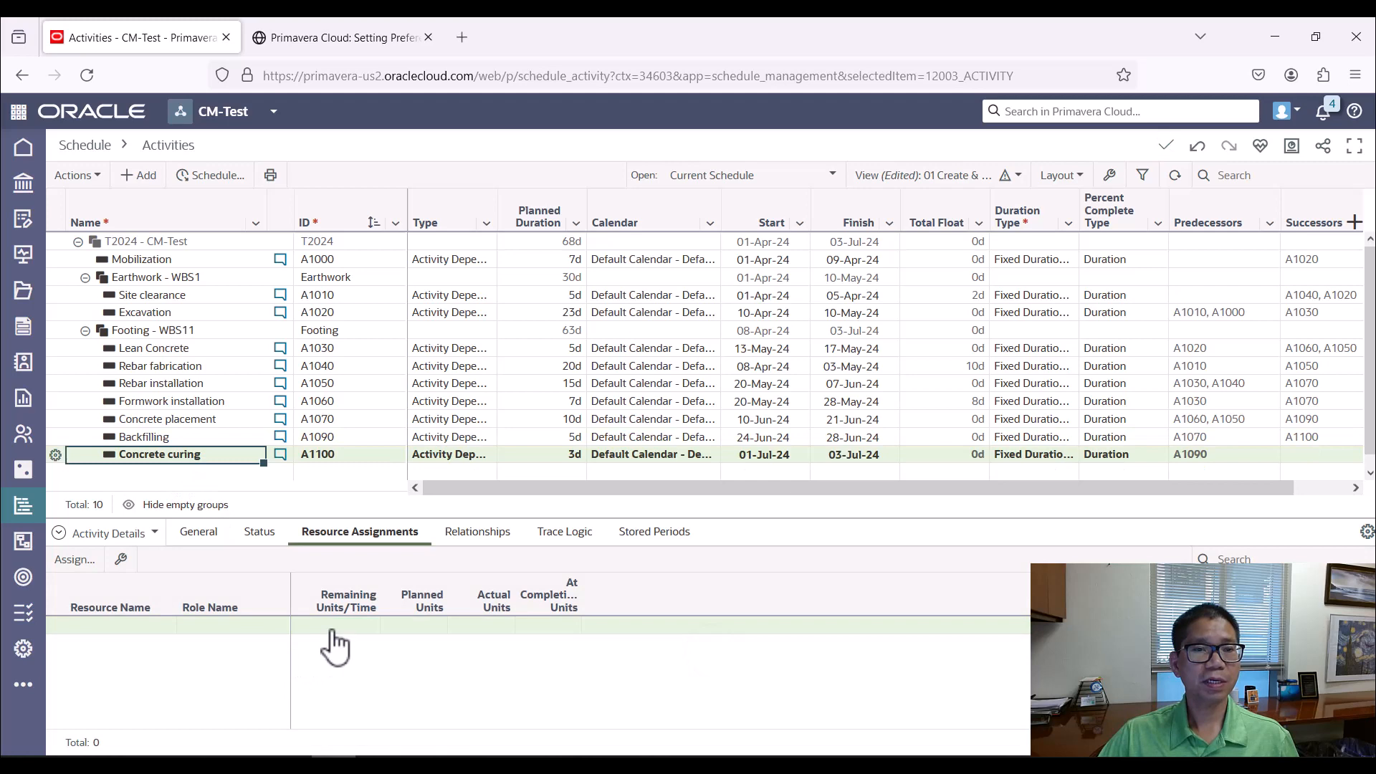
pyautogui.click(90, 558)
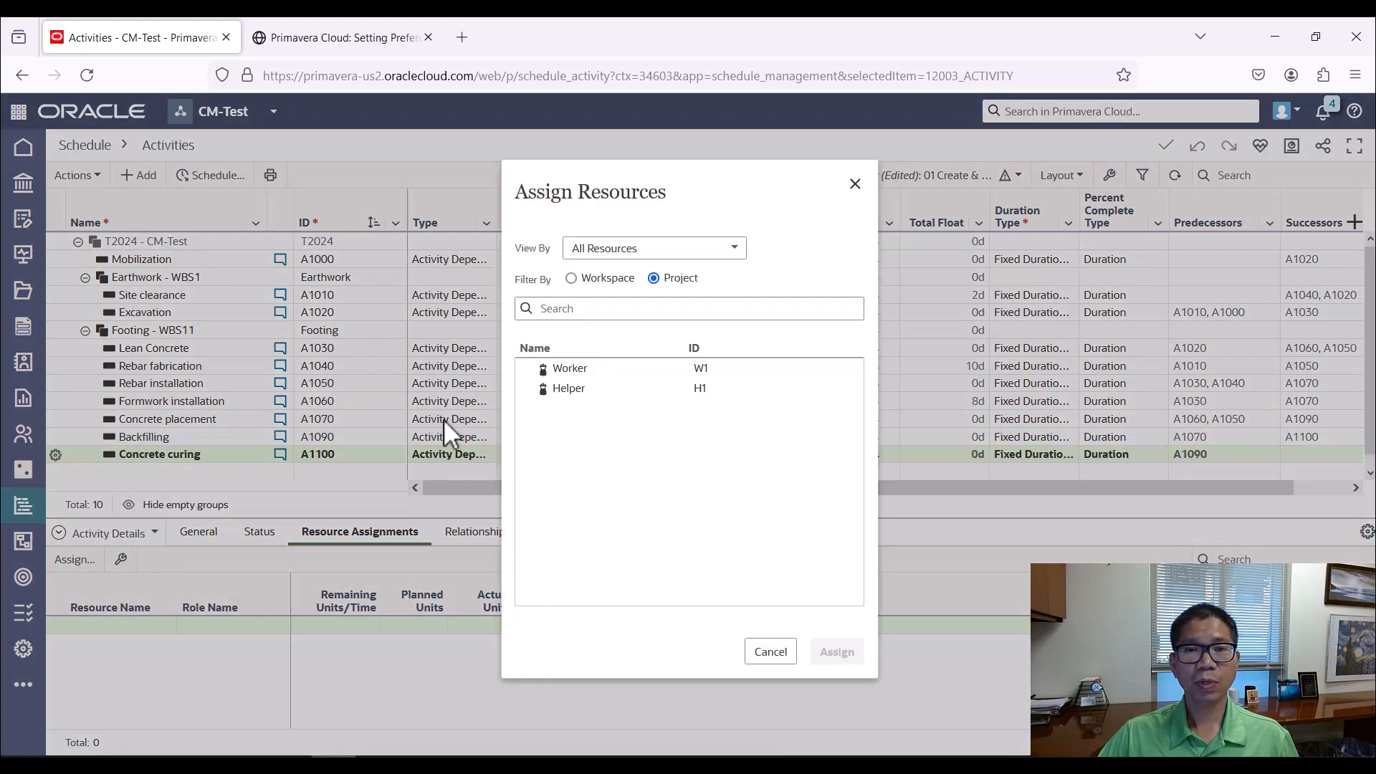
pyautogui.click(569, 370)
pyautogui.click(837, 676)
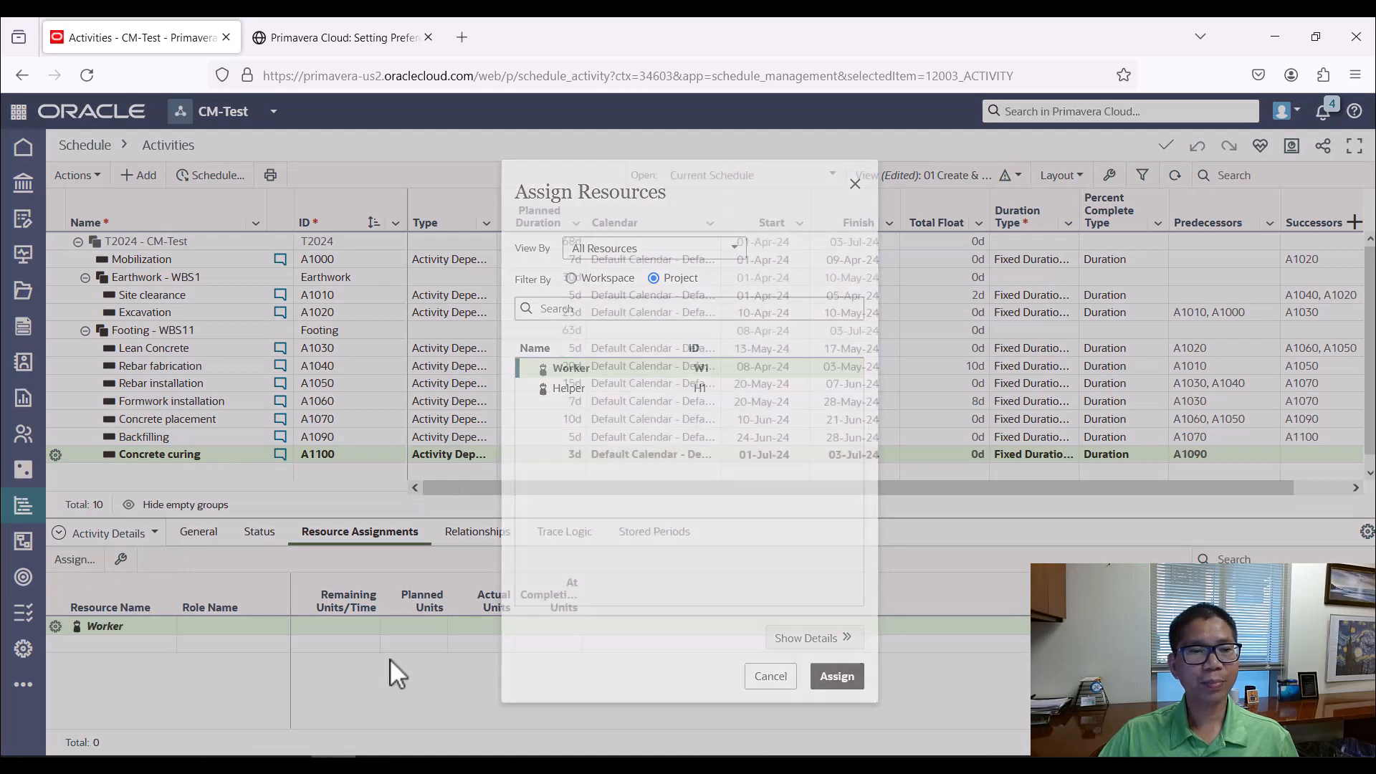
pyautogui.click(333, 629)
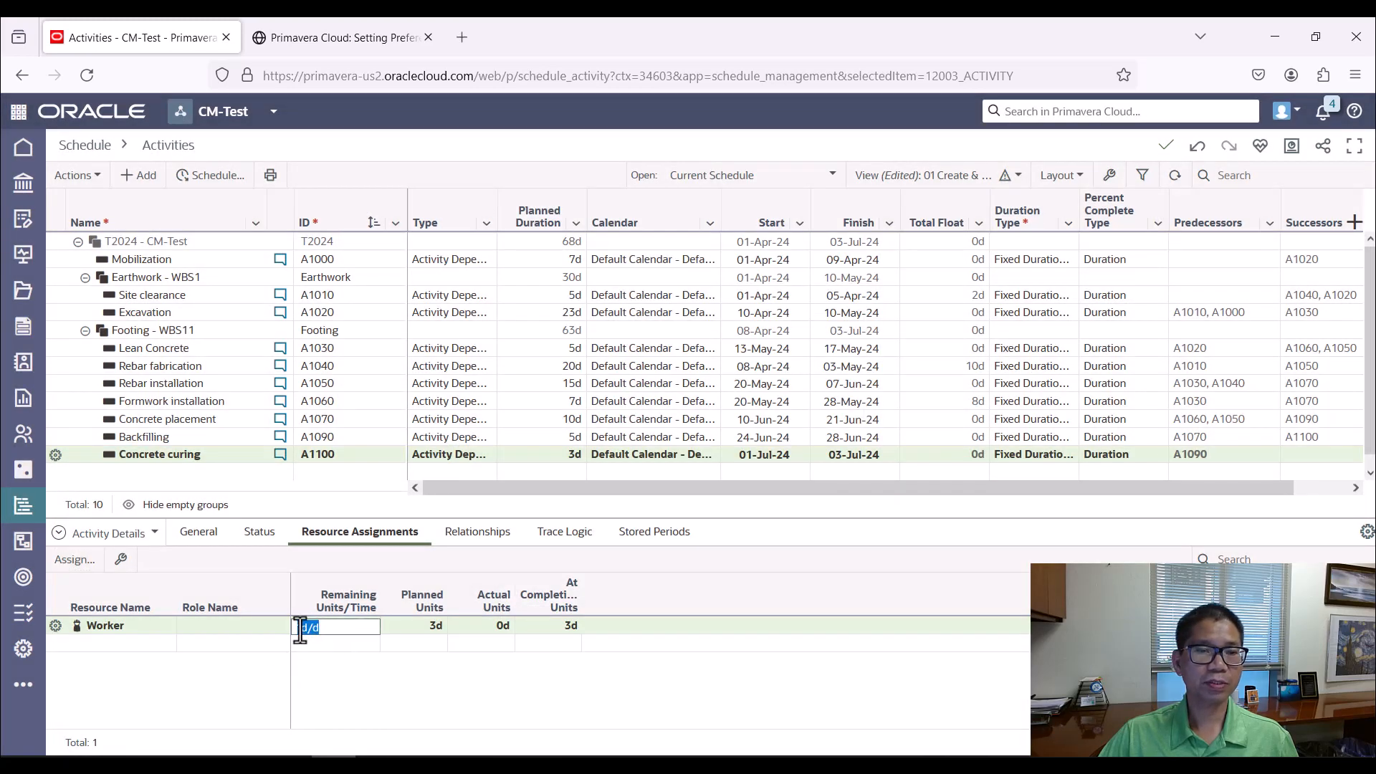
pyautogui.click(235, 691)
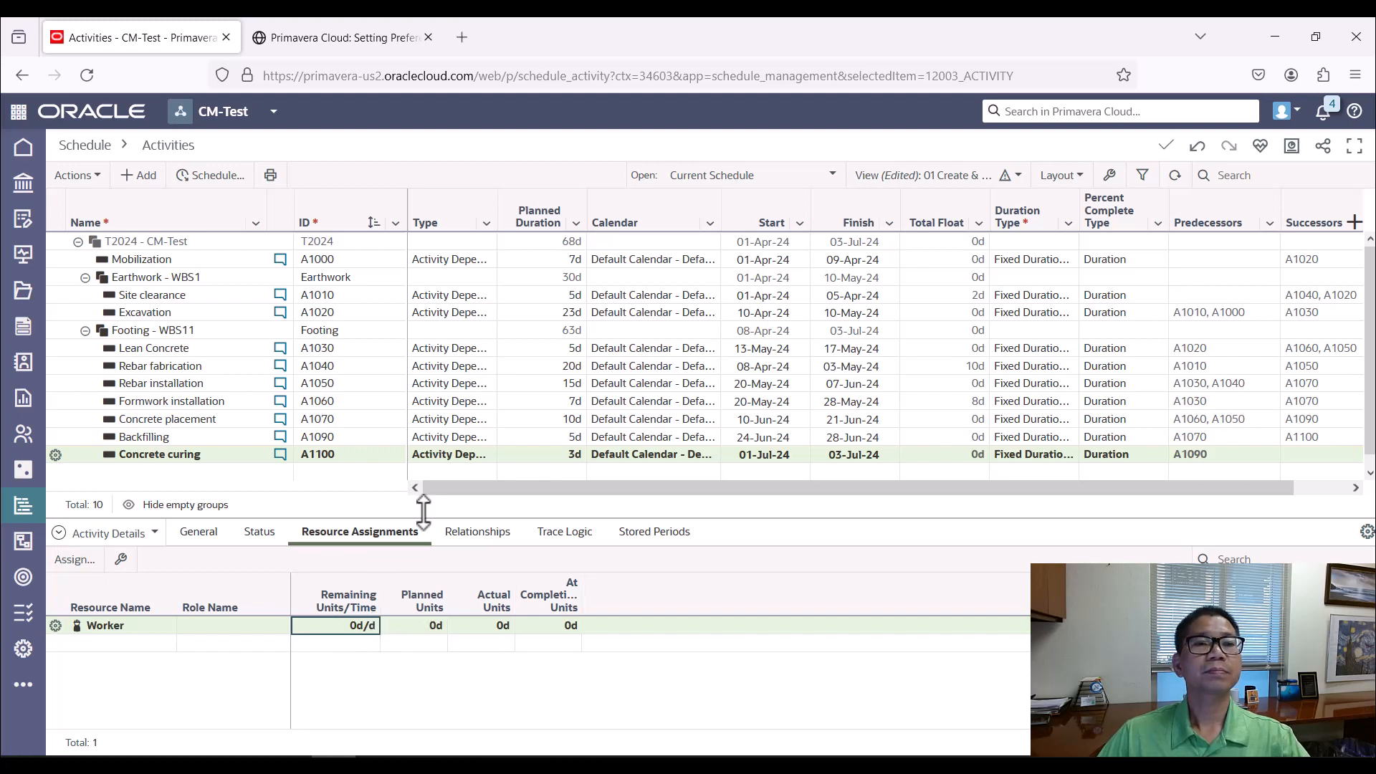
# Change the Concrete curing activity's ID to A1080
pyautogui.click(330, 456)
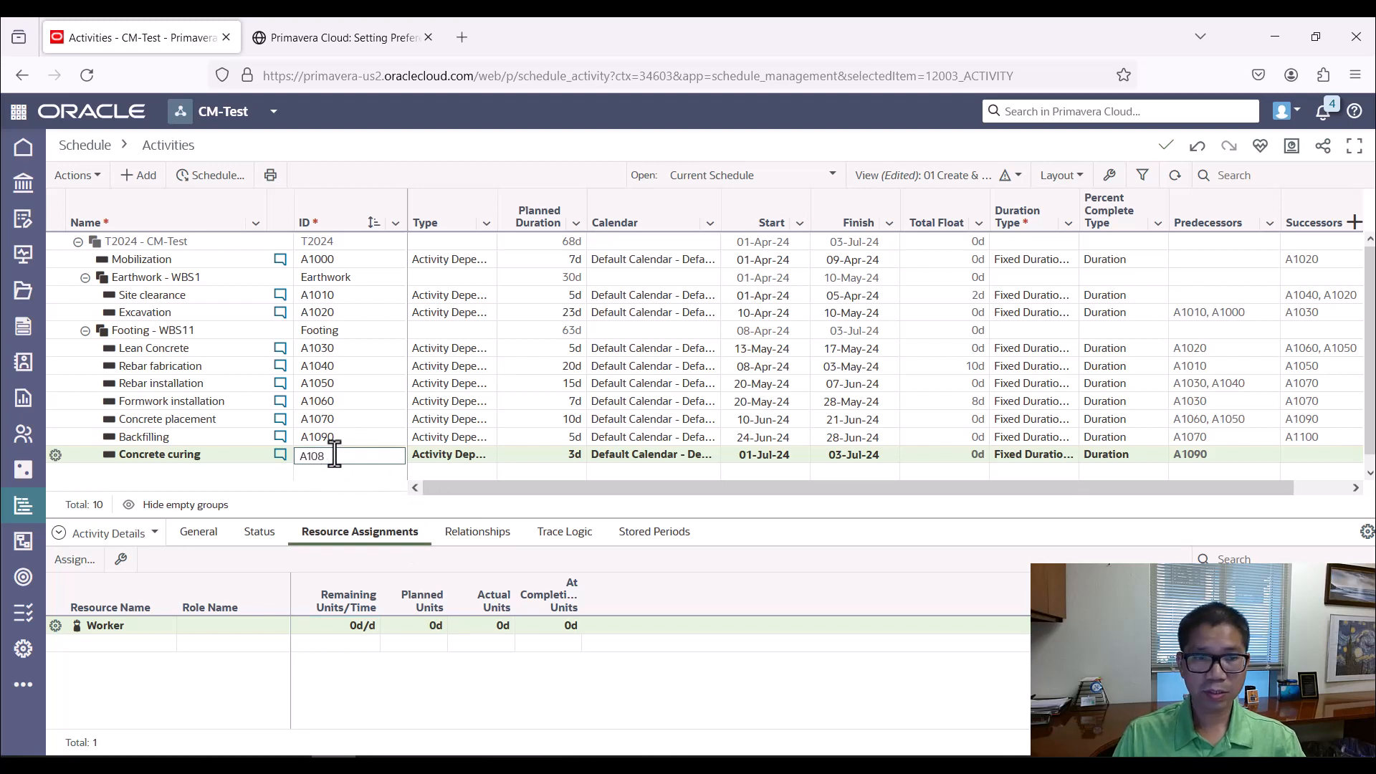
pyautogui.write('A1080')
pyautogui.click(202, 439)
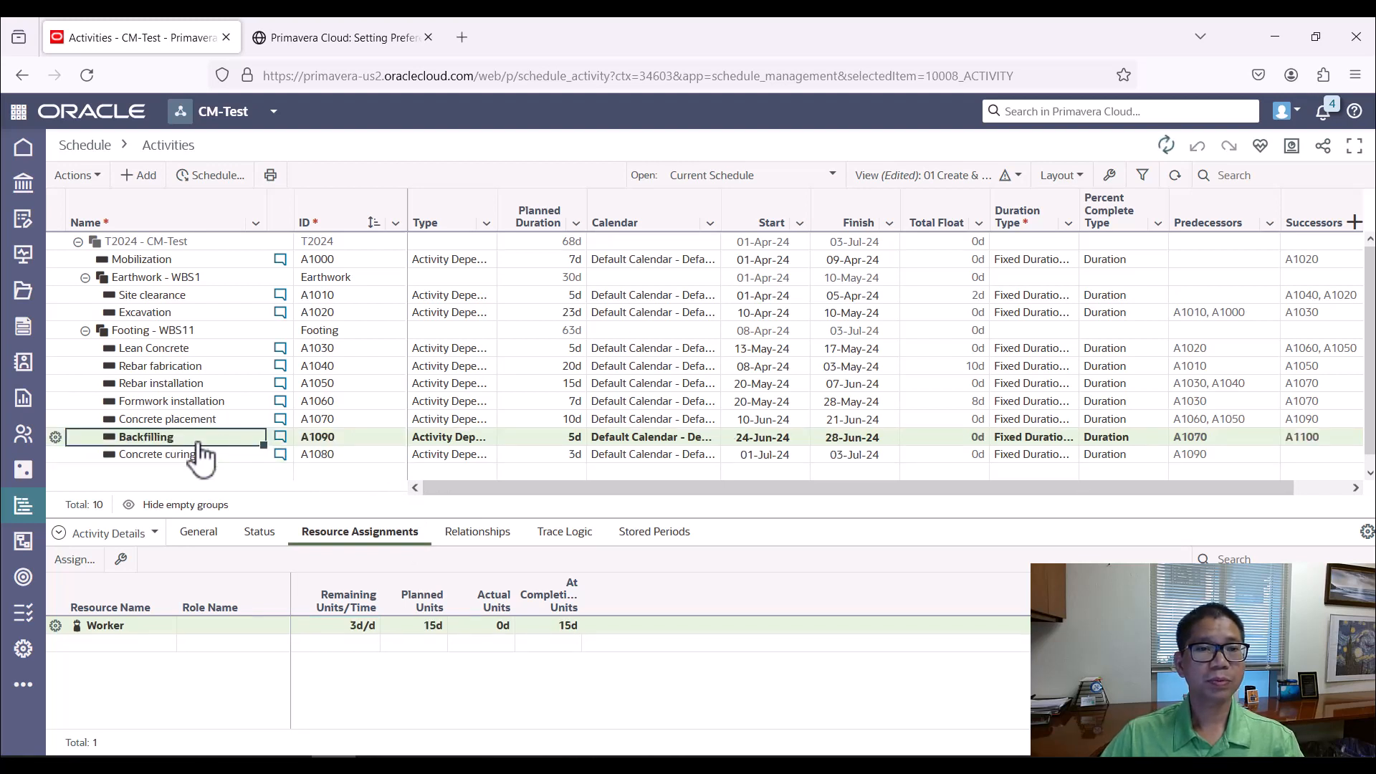
# Replace the Activity Details below the activity table with the Project Usage view
pyautogui.scroll(-1, 369, 446)
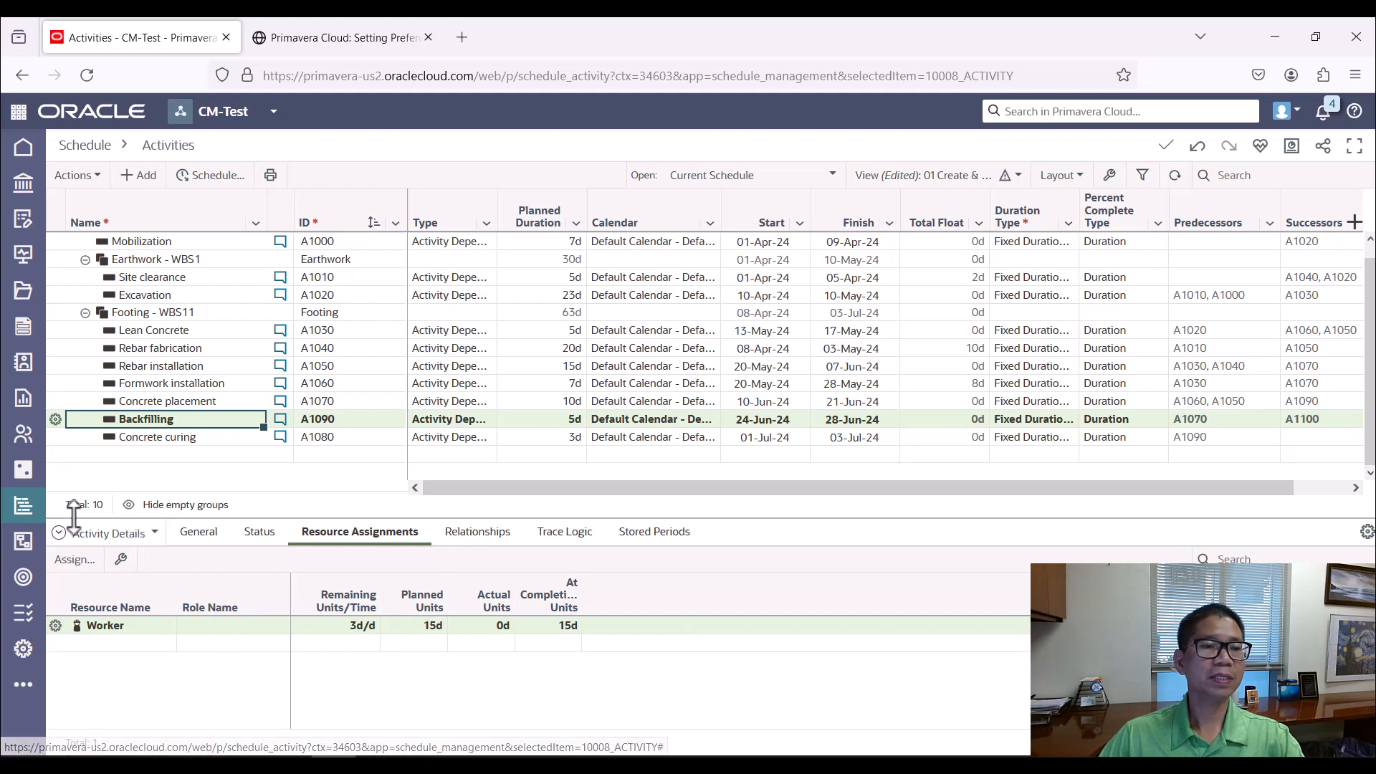
pyautogui.click(155, 537)
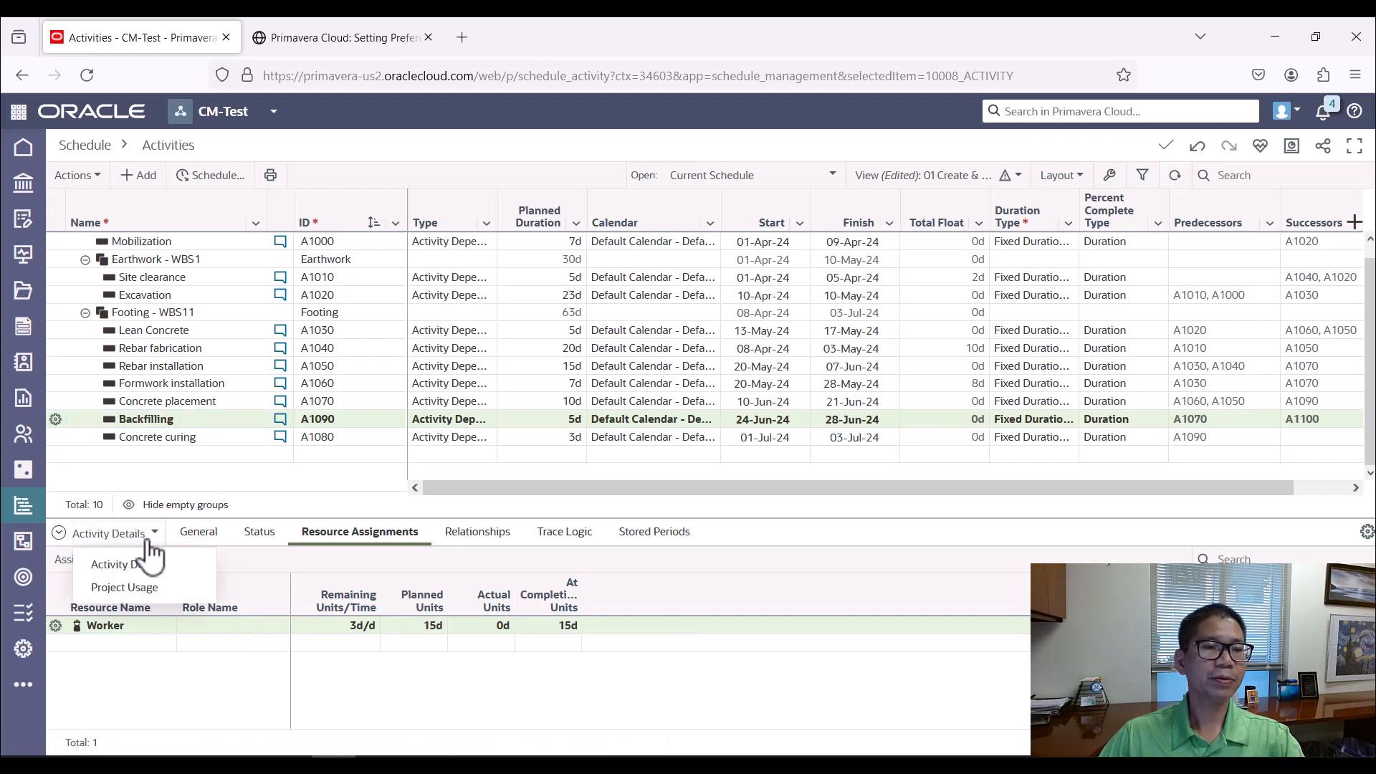
pyautogui.click(162, 536)
pyautogui.click(161, 537)
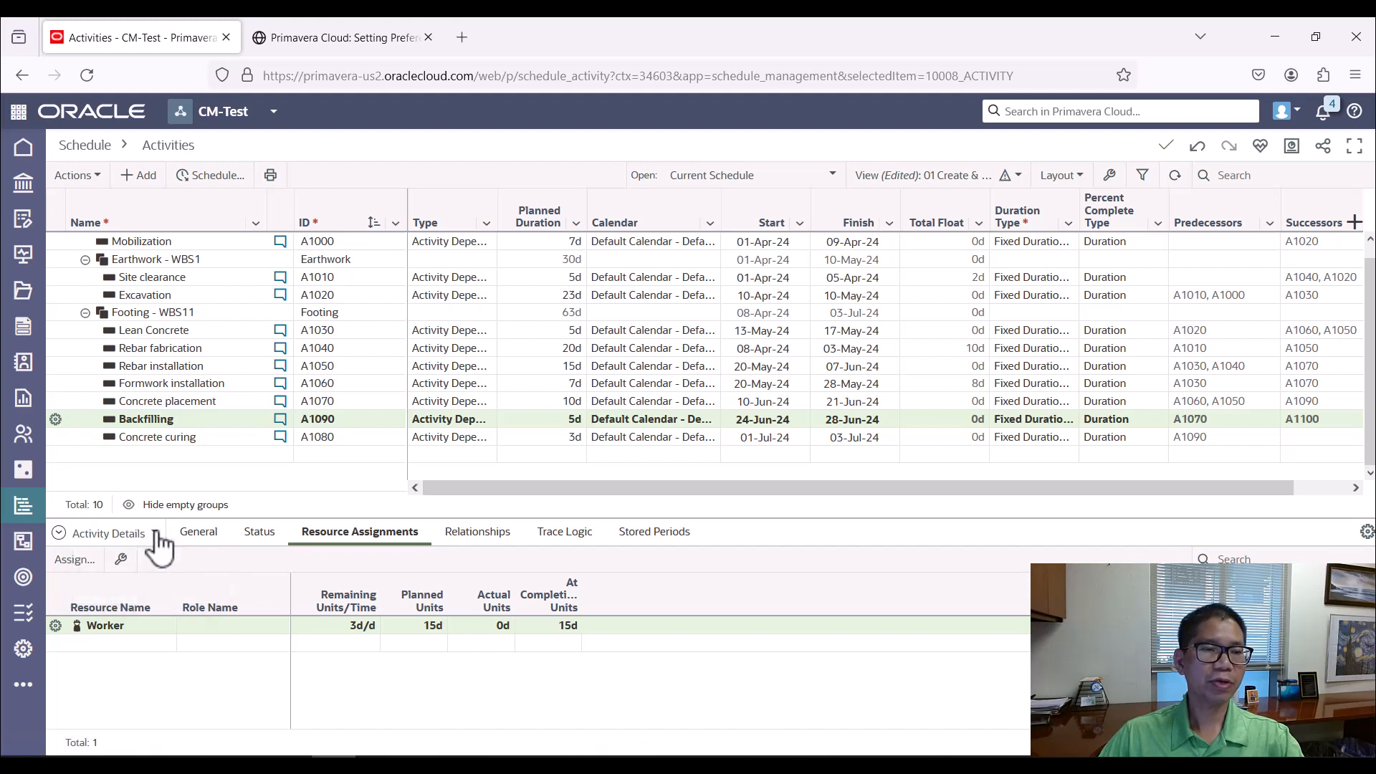
pyautogui.click(155, 536)
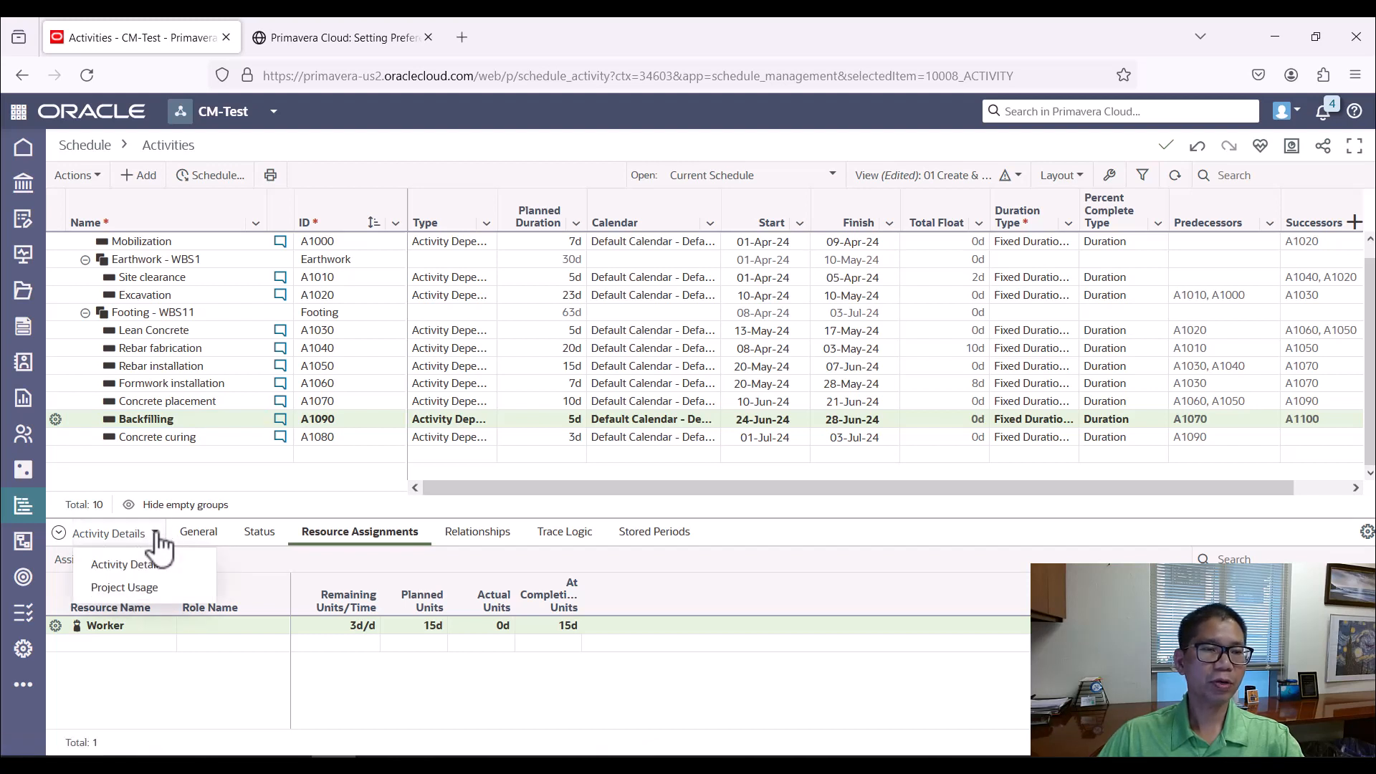
pyautogui.click(135, 590)
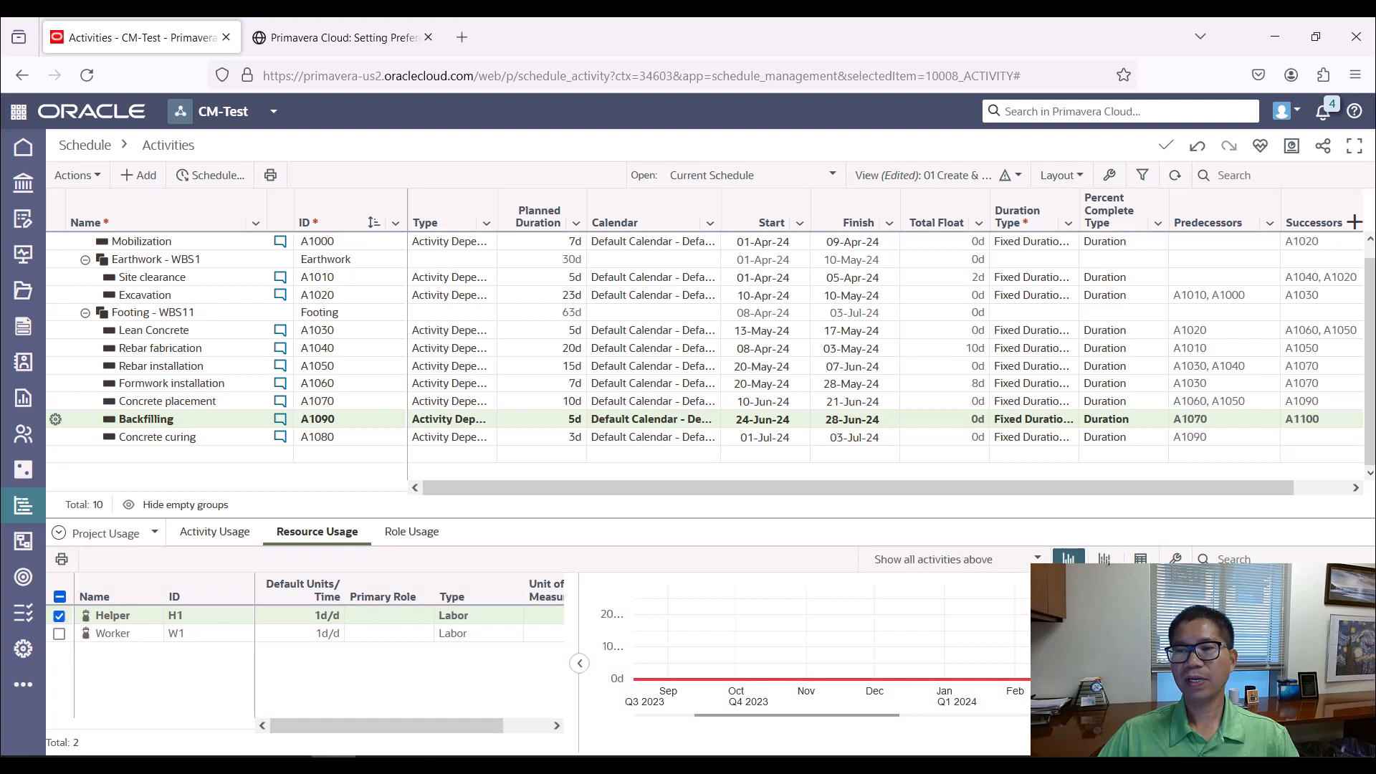
# Chart the resource usage of Worker only, without Helper, and examine its monthly units from April to June 2024
pyautogui.click(58, 634)
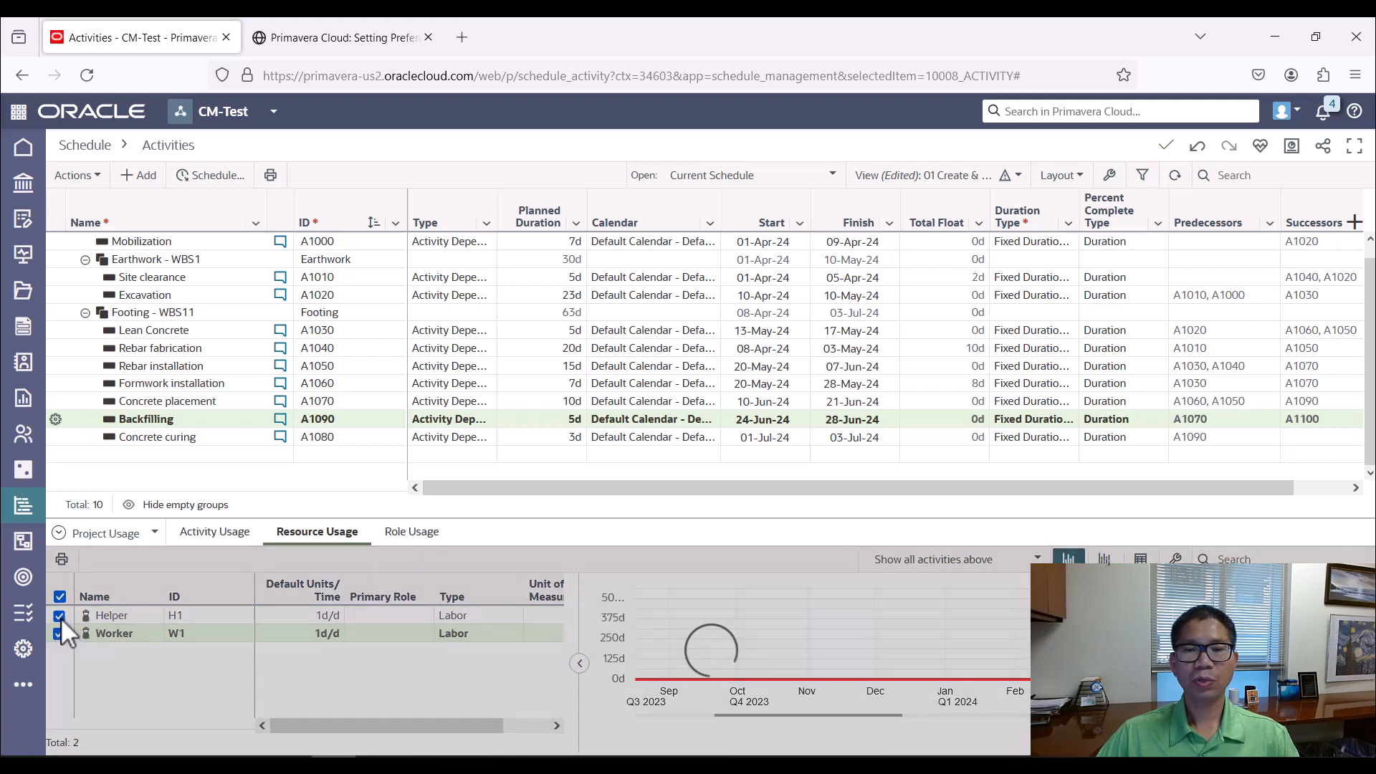
pyautogui.click(58, 616)
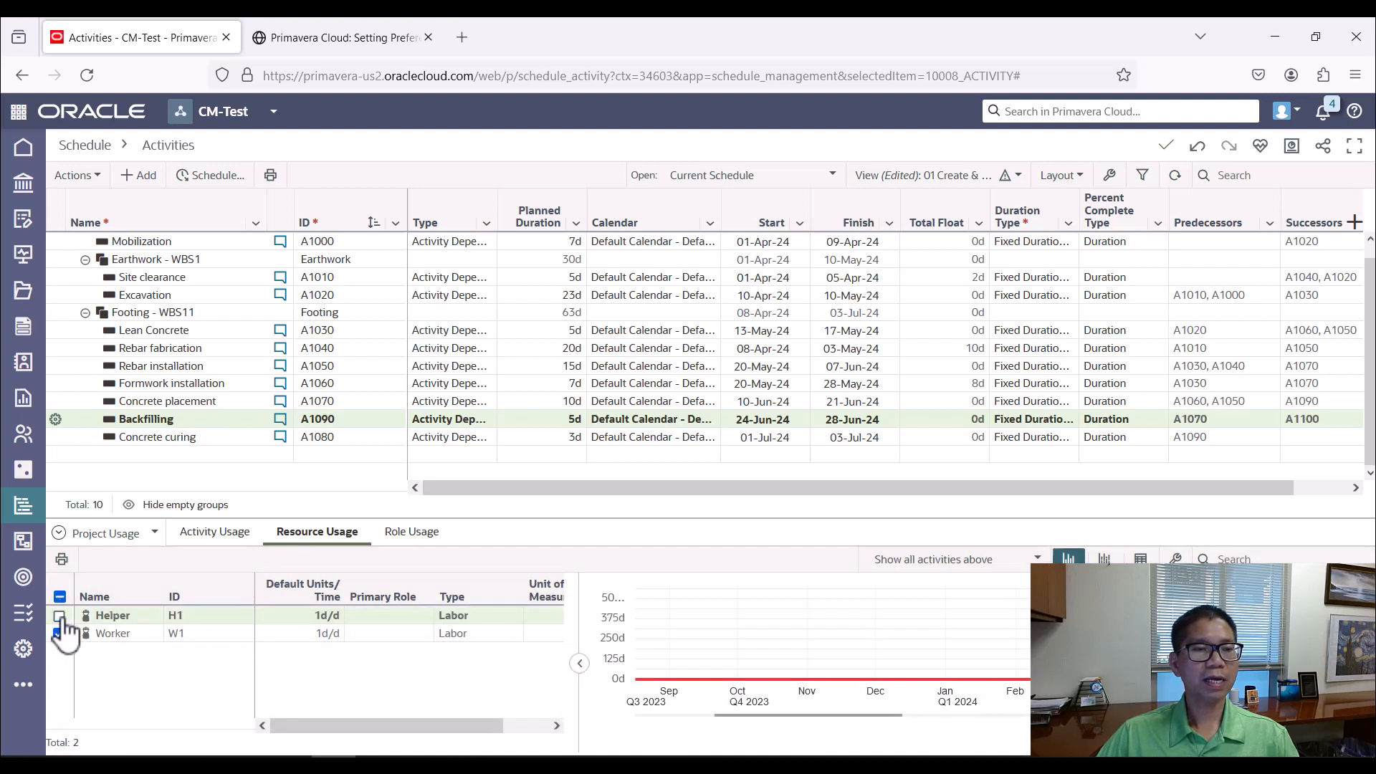
pyautogui.moveTo(853, 717); pyautogui.dragTo(973, 717)
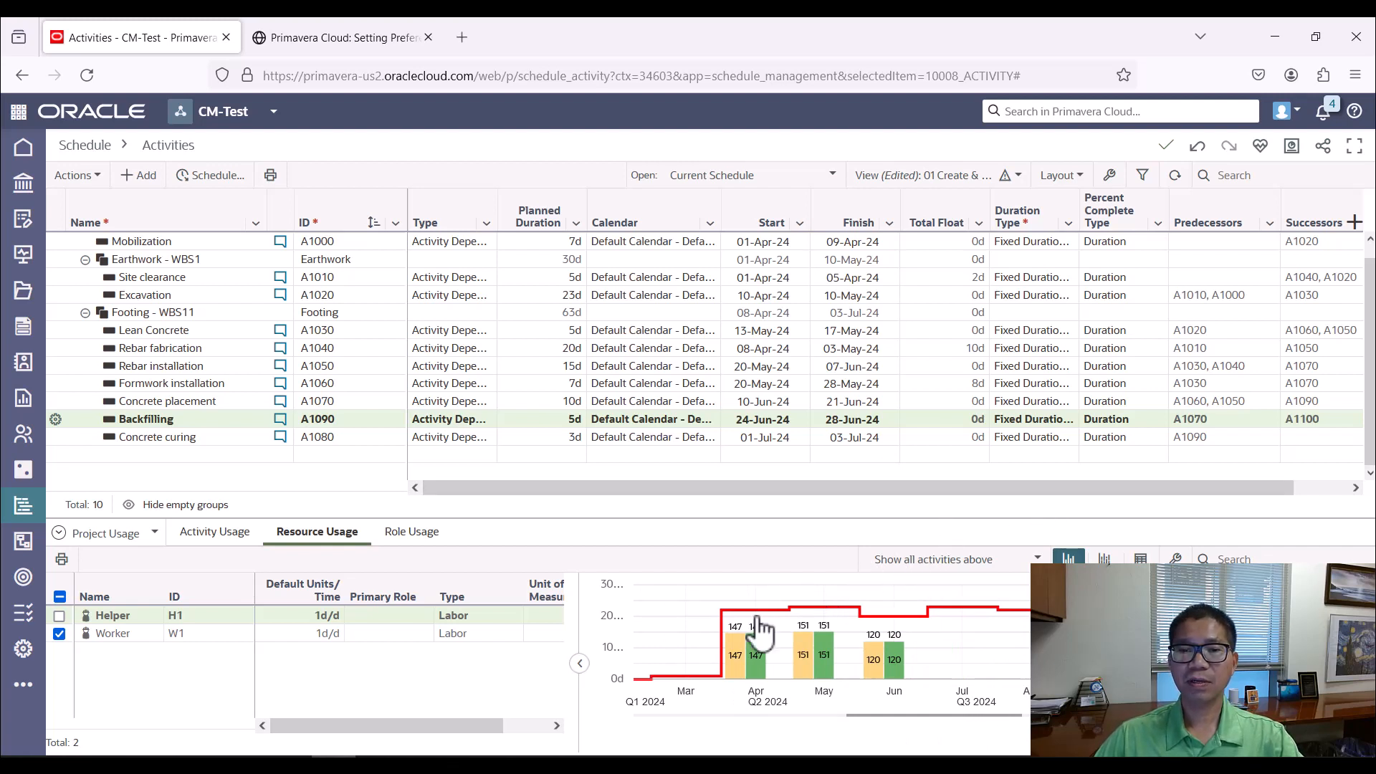
pyautogui.moveTo(867, 667)
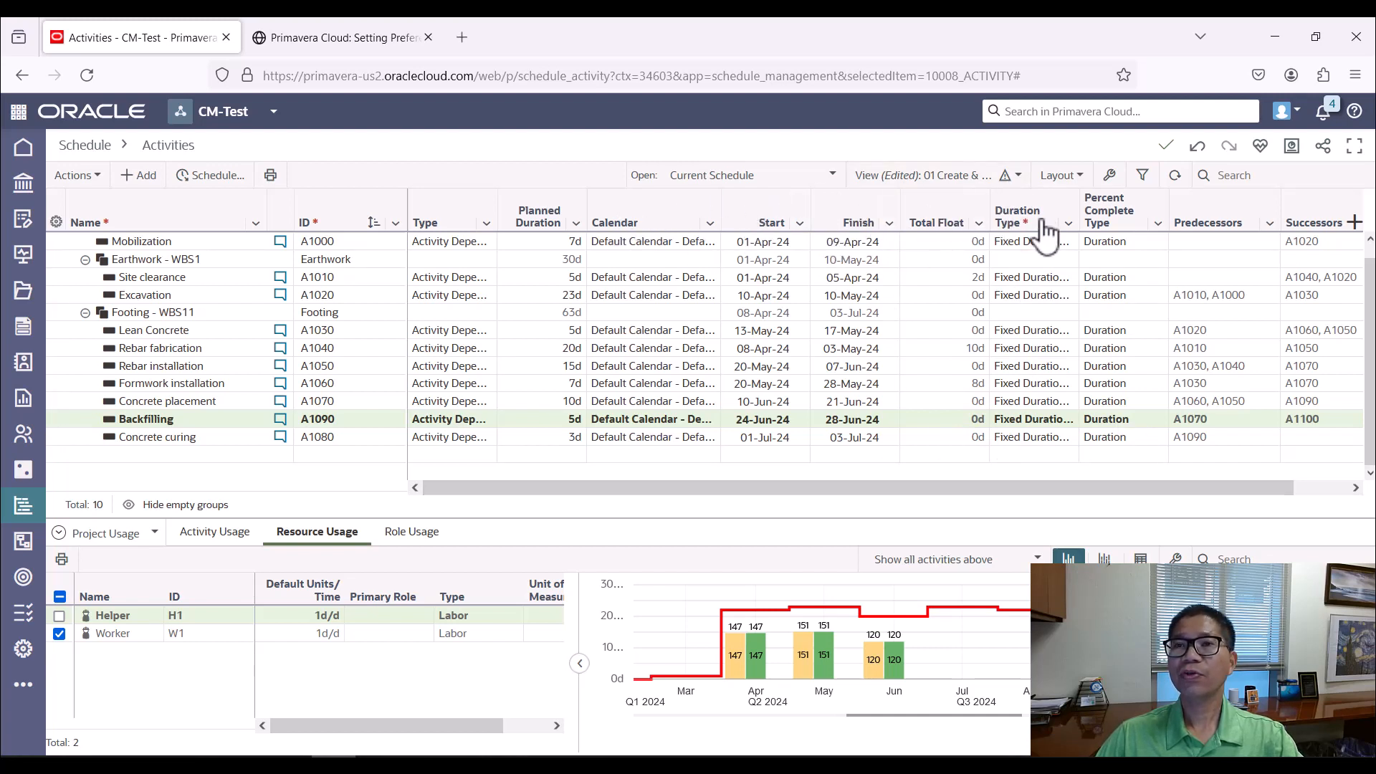
# Switch the activities layout to Gantt, widen the chart area and bring the whole CM-Test schedule into view
pyautogui.click(1081, 180)
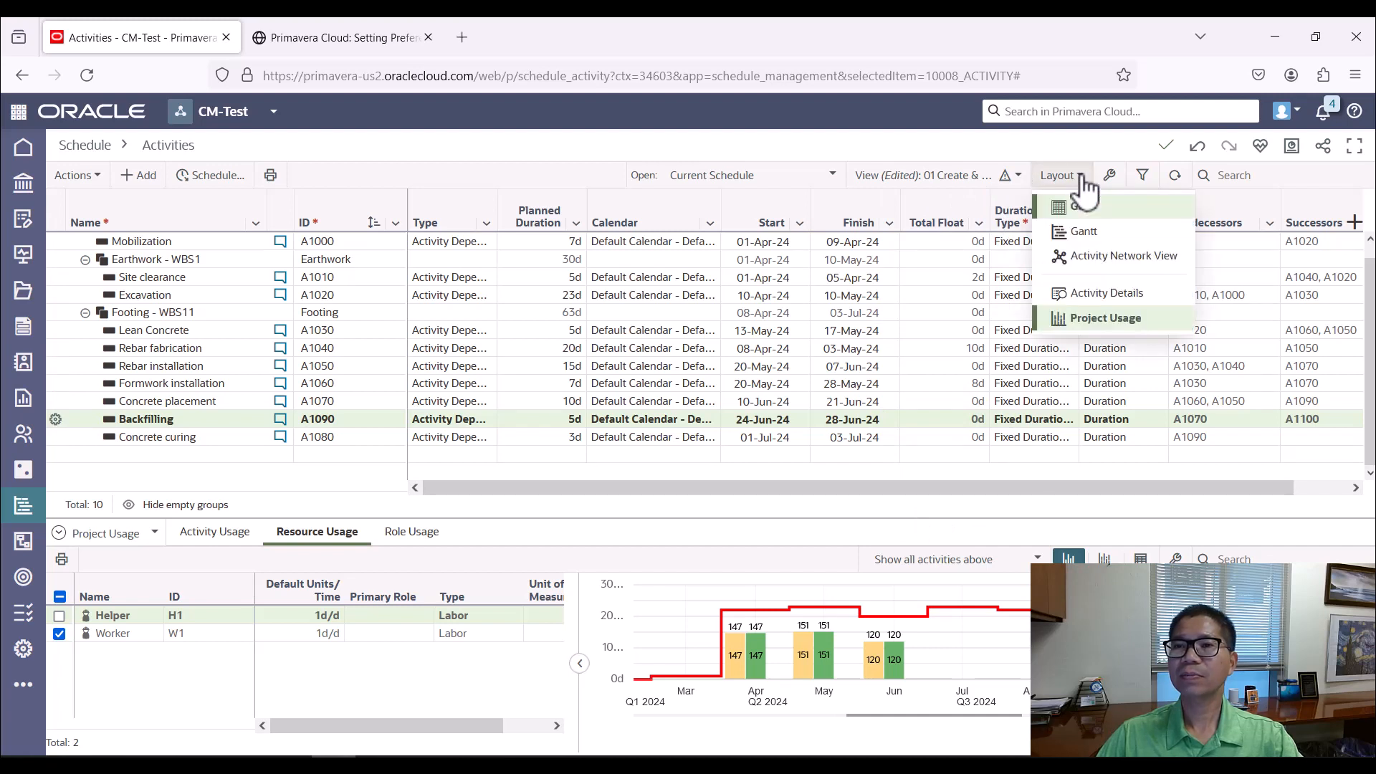
pyautogui.click(1082, 179)
pyautogui.click(1082, 179)
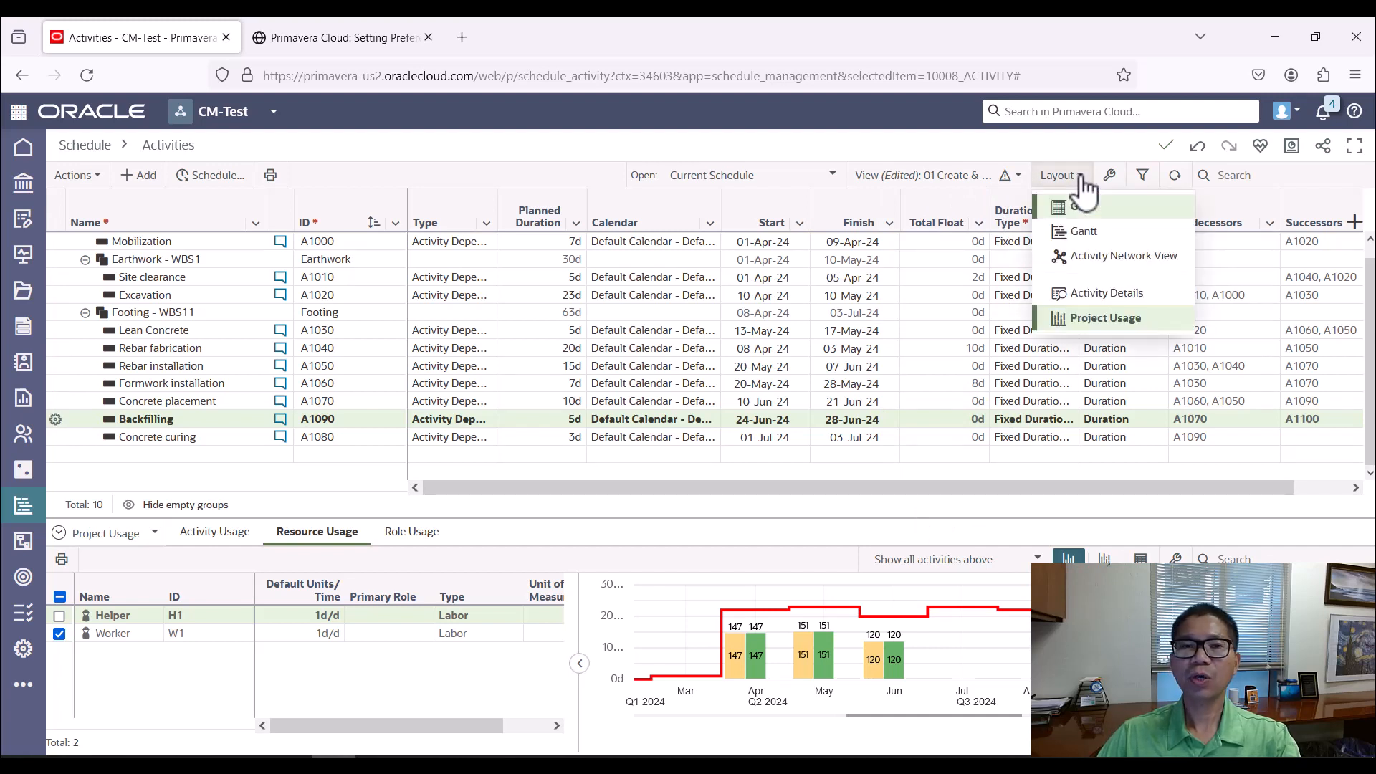
pyautogui.click(1086, 237)
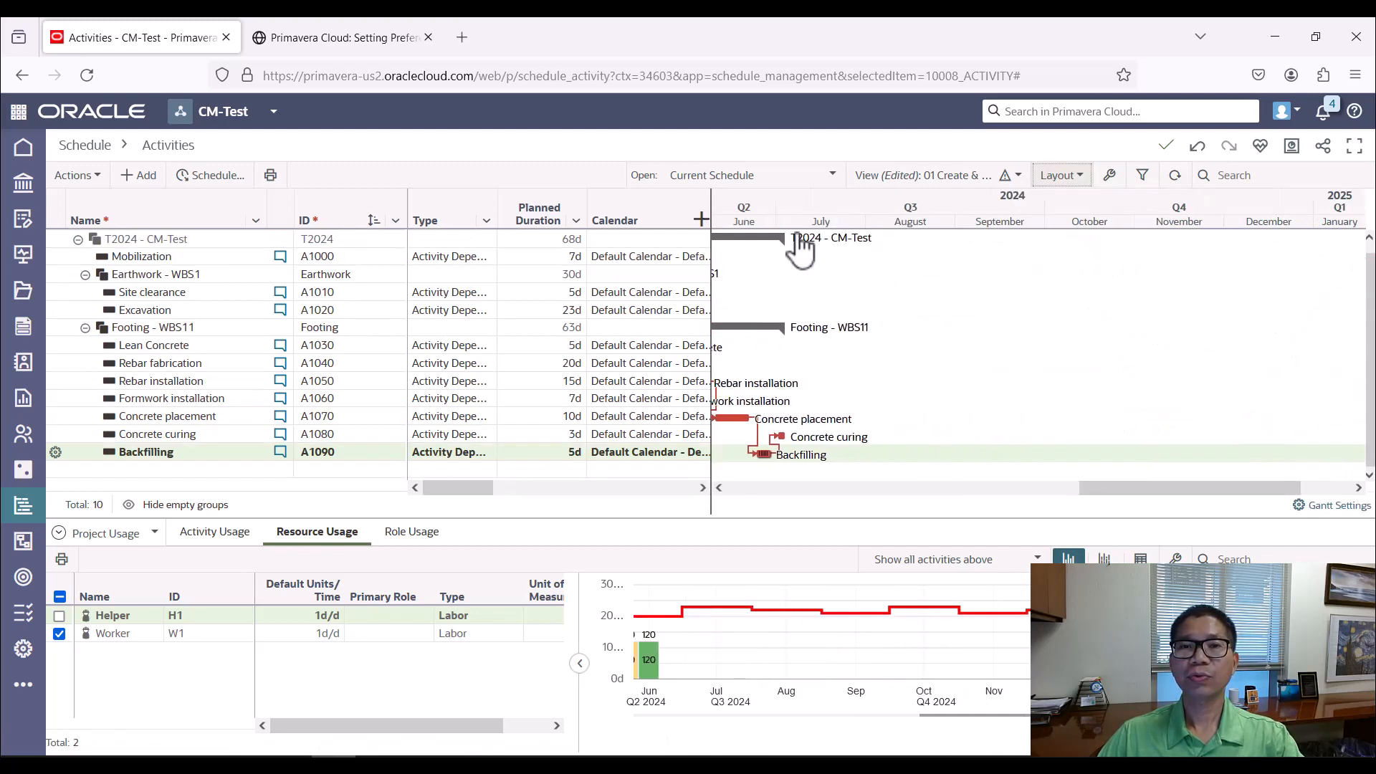
pyautogui.moveTo(713, 204); pyautogui.dragTo(634, 215)
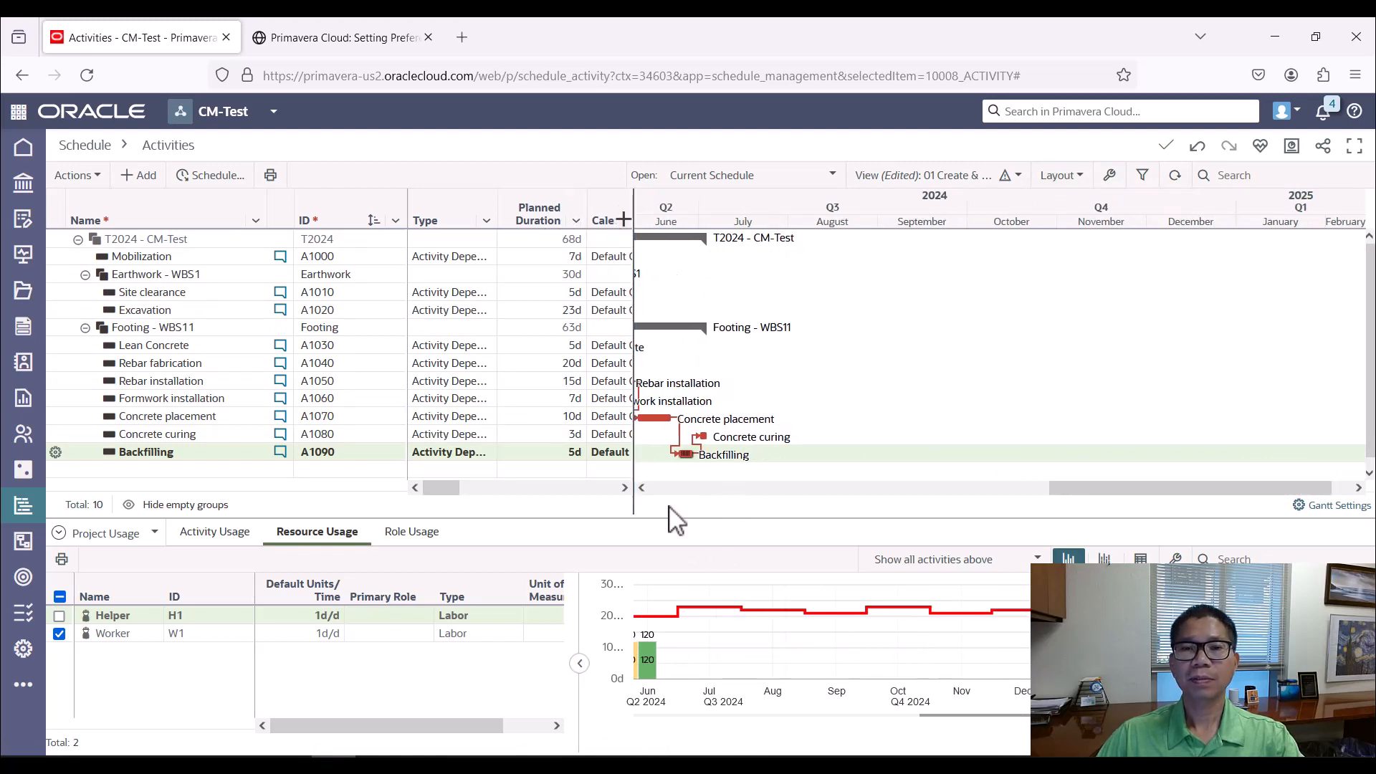
pyautogui.click(642, 488)
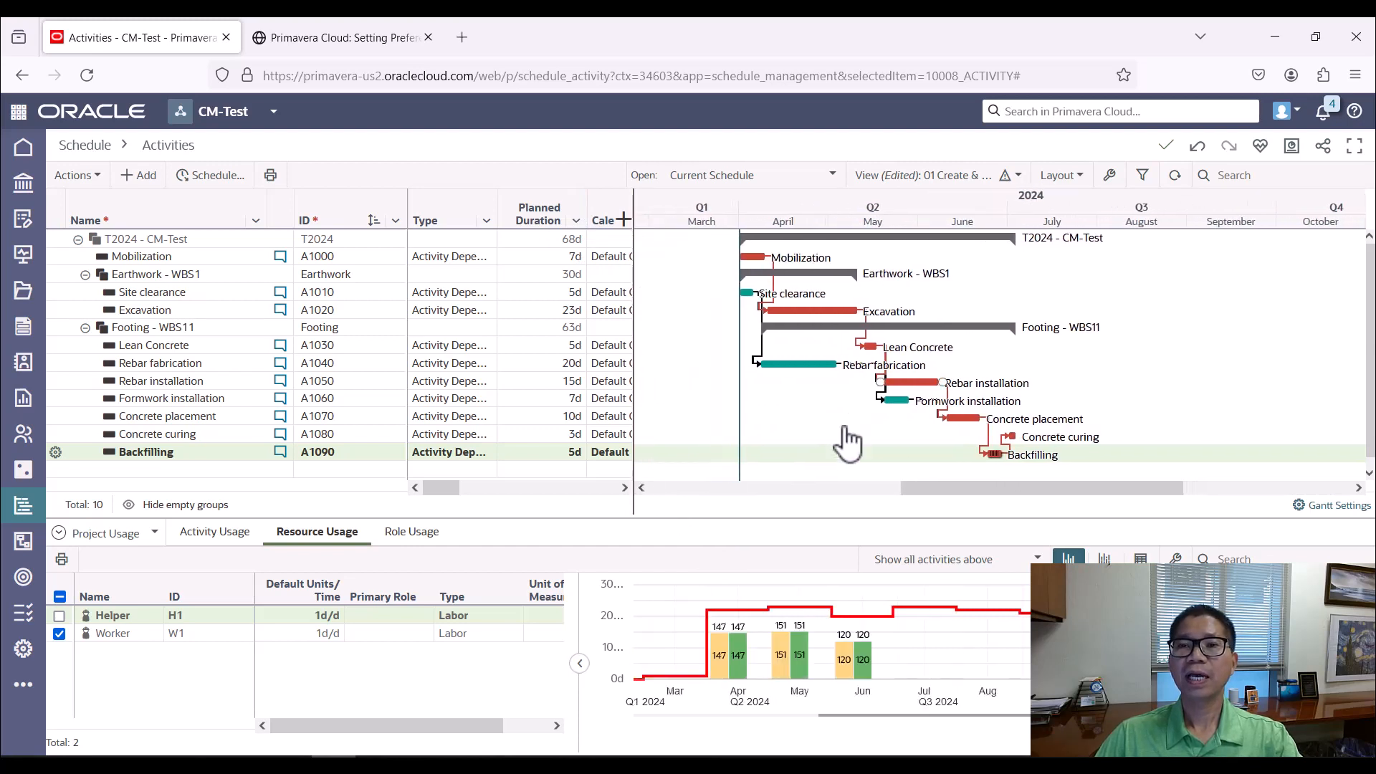
pyautogui.moveTo(902, 502); pyautogui.dragTo(926, 502)
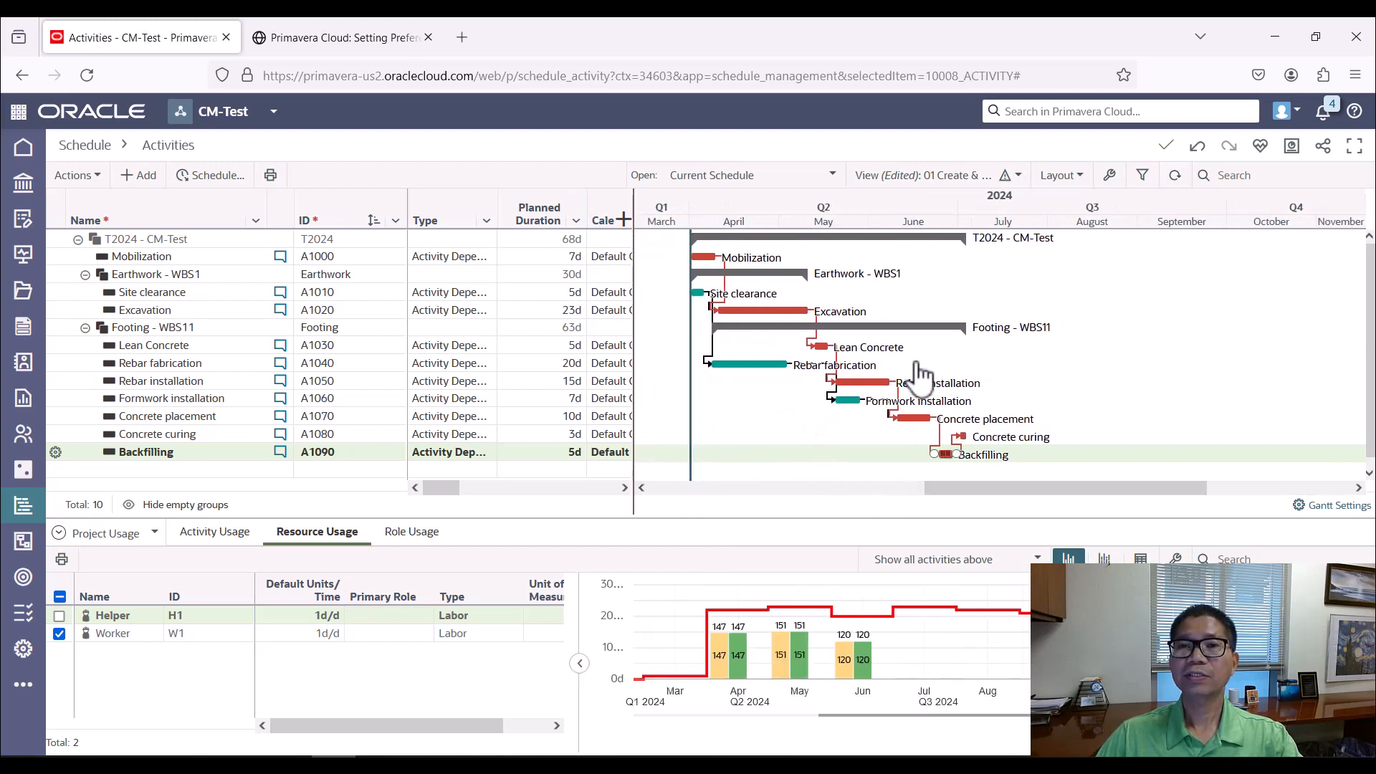
# Set the Gantt timescale to Month/Week and examine the weekly Worker usage for April to June 2024
pyautogui.rightClick(851, 212)
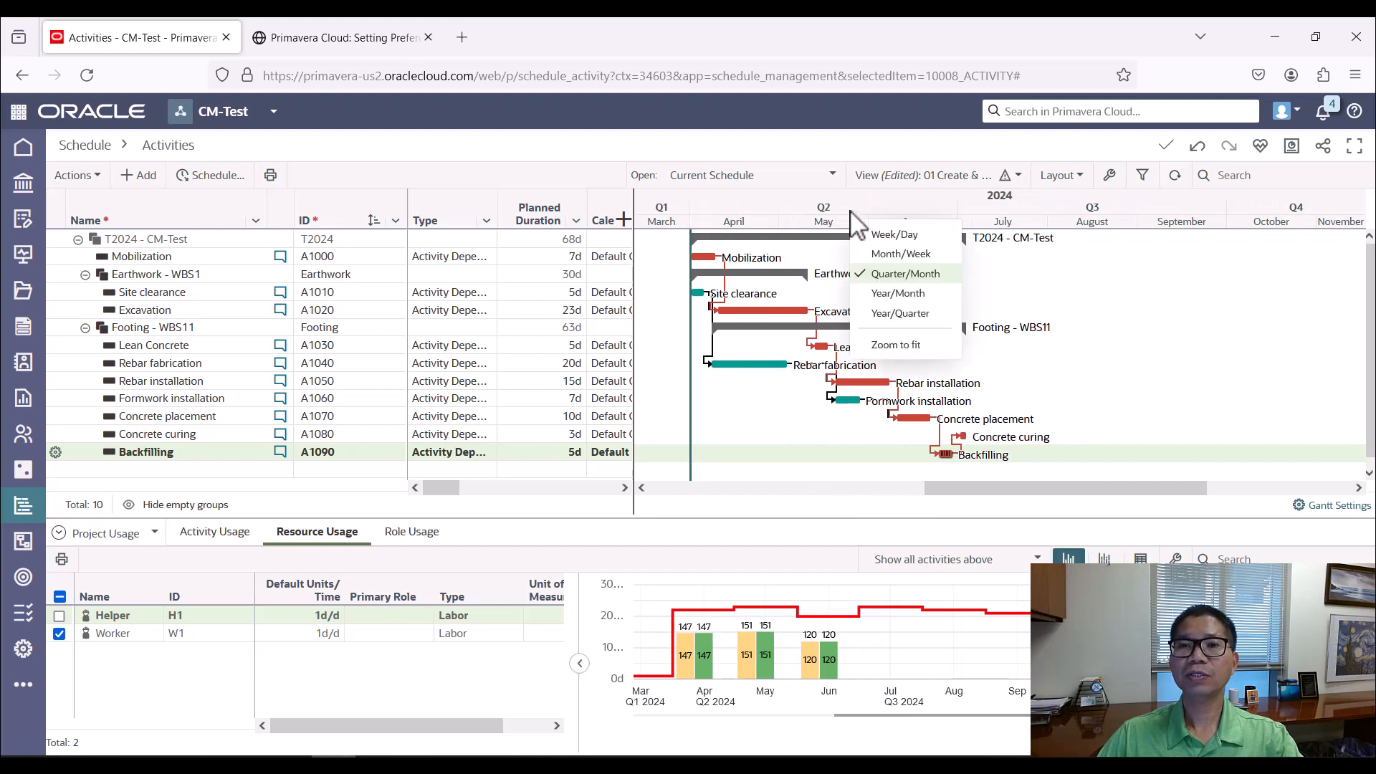
pyautogui.click(898, 254)
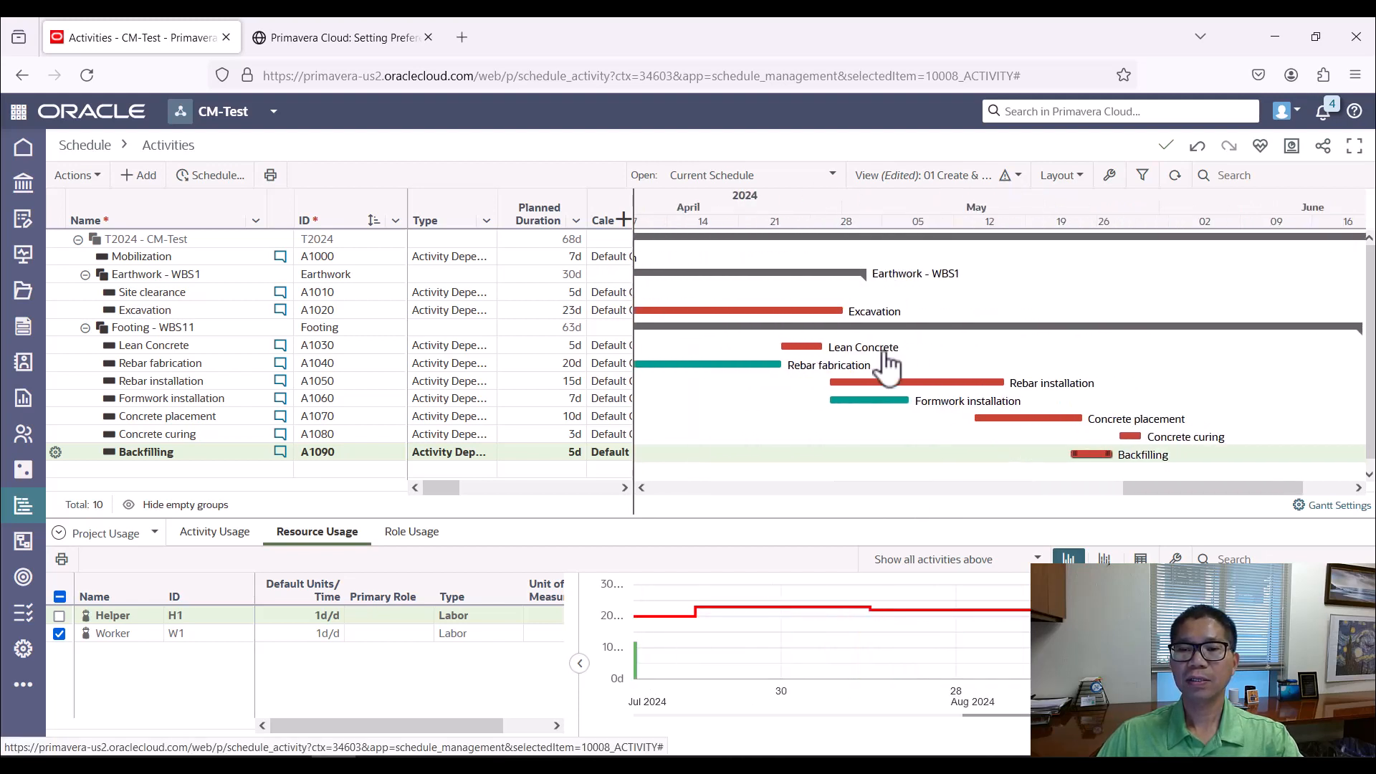
pyautogui.moveTo(1040, 716); pyautogui.dragTo(897, 724)
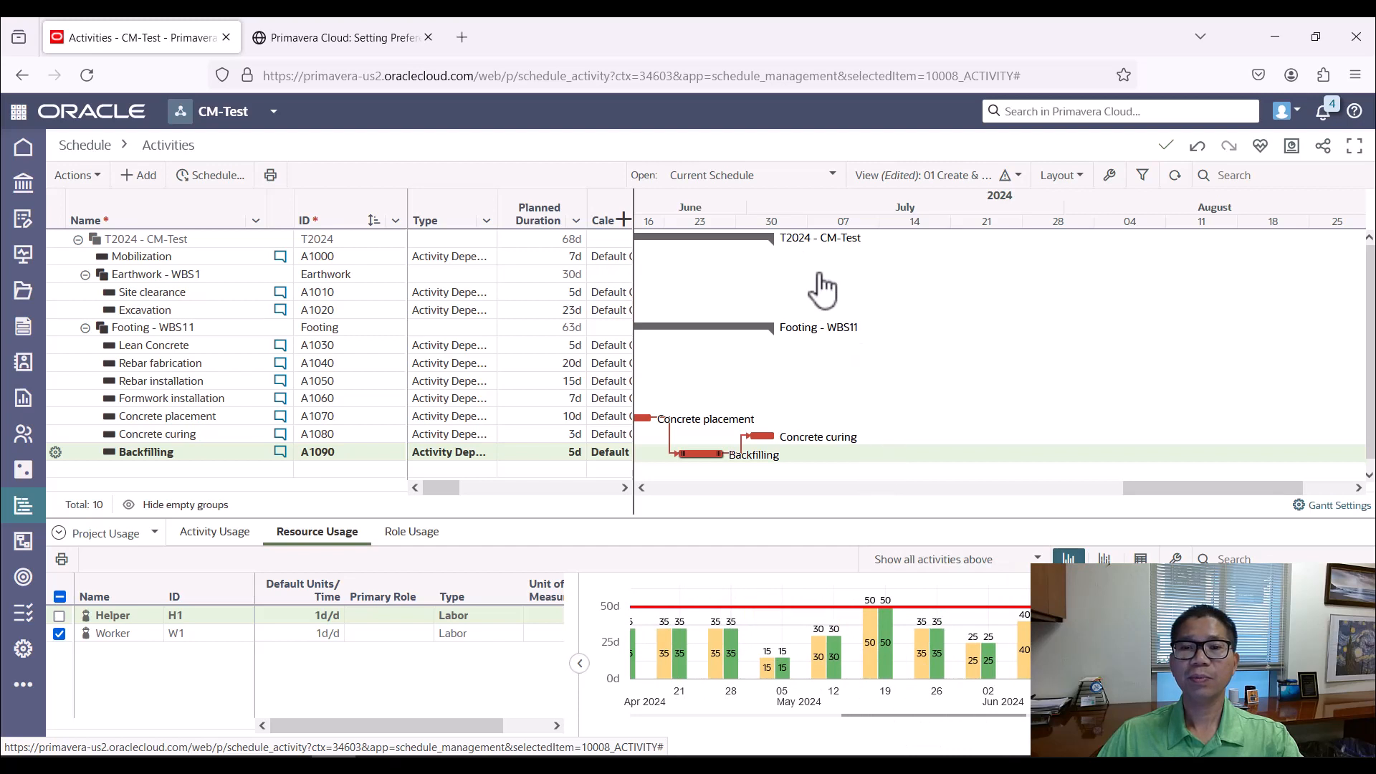
# Set the Gantt timescale to Week/Day
pyautogui.rightClick(811, 217)
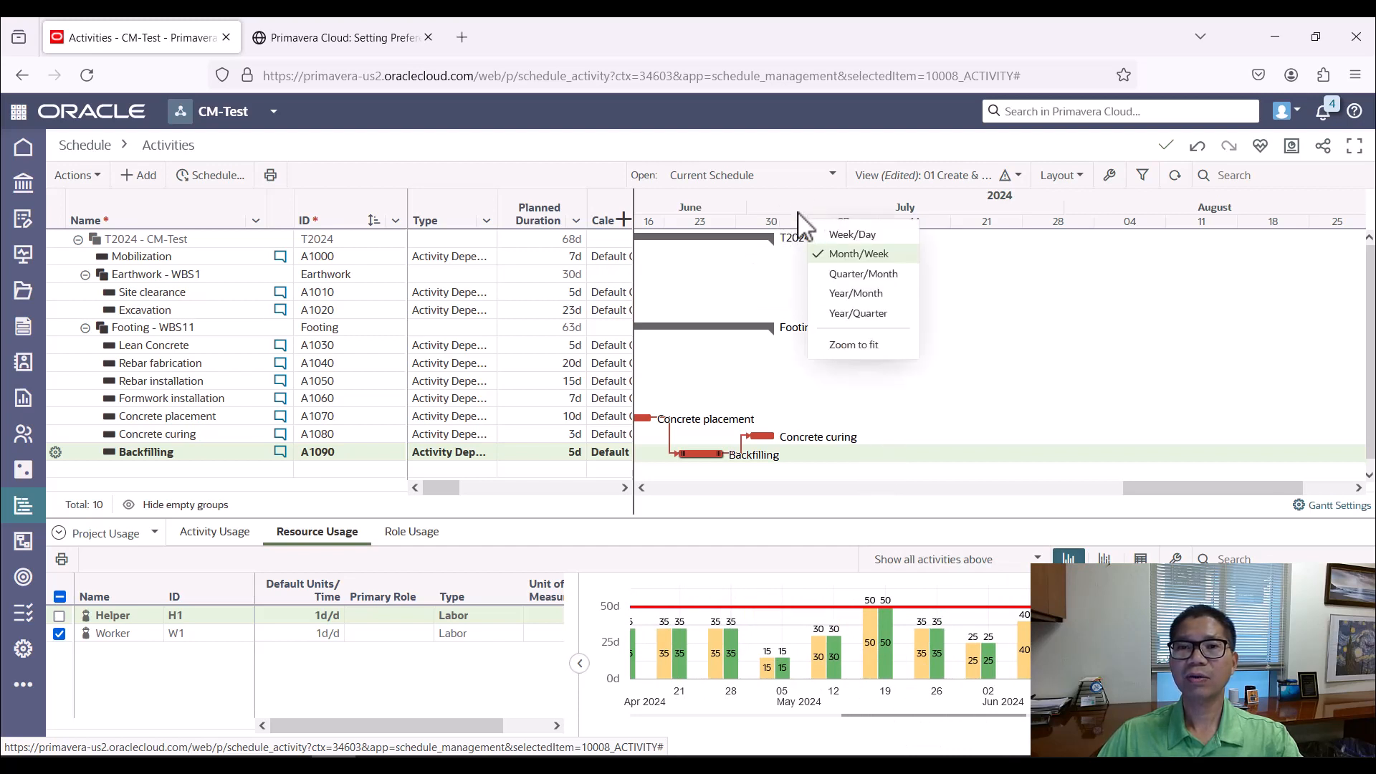
pyautogui.click(844, 237)
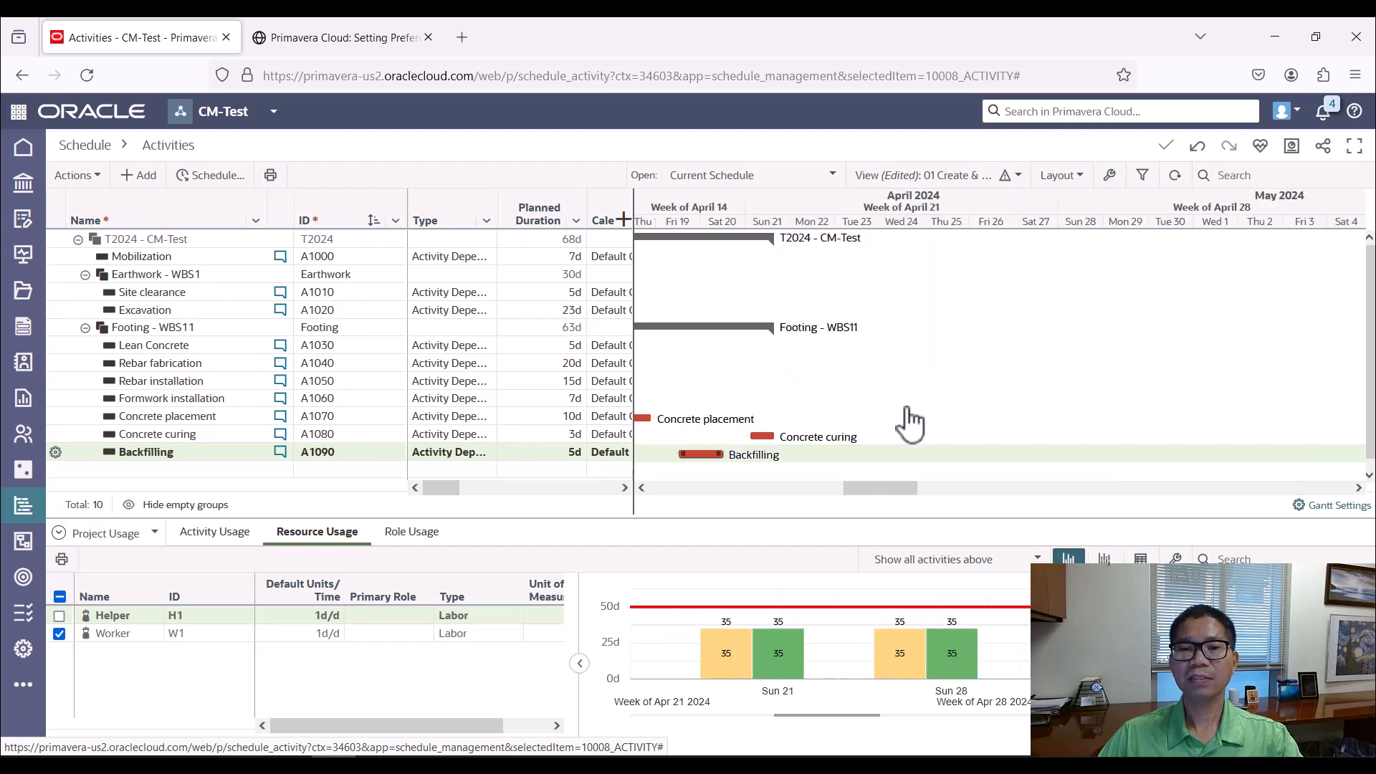